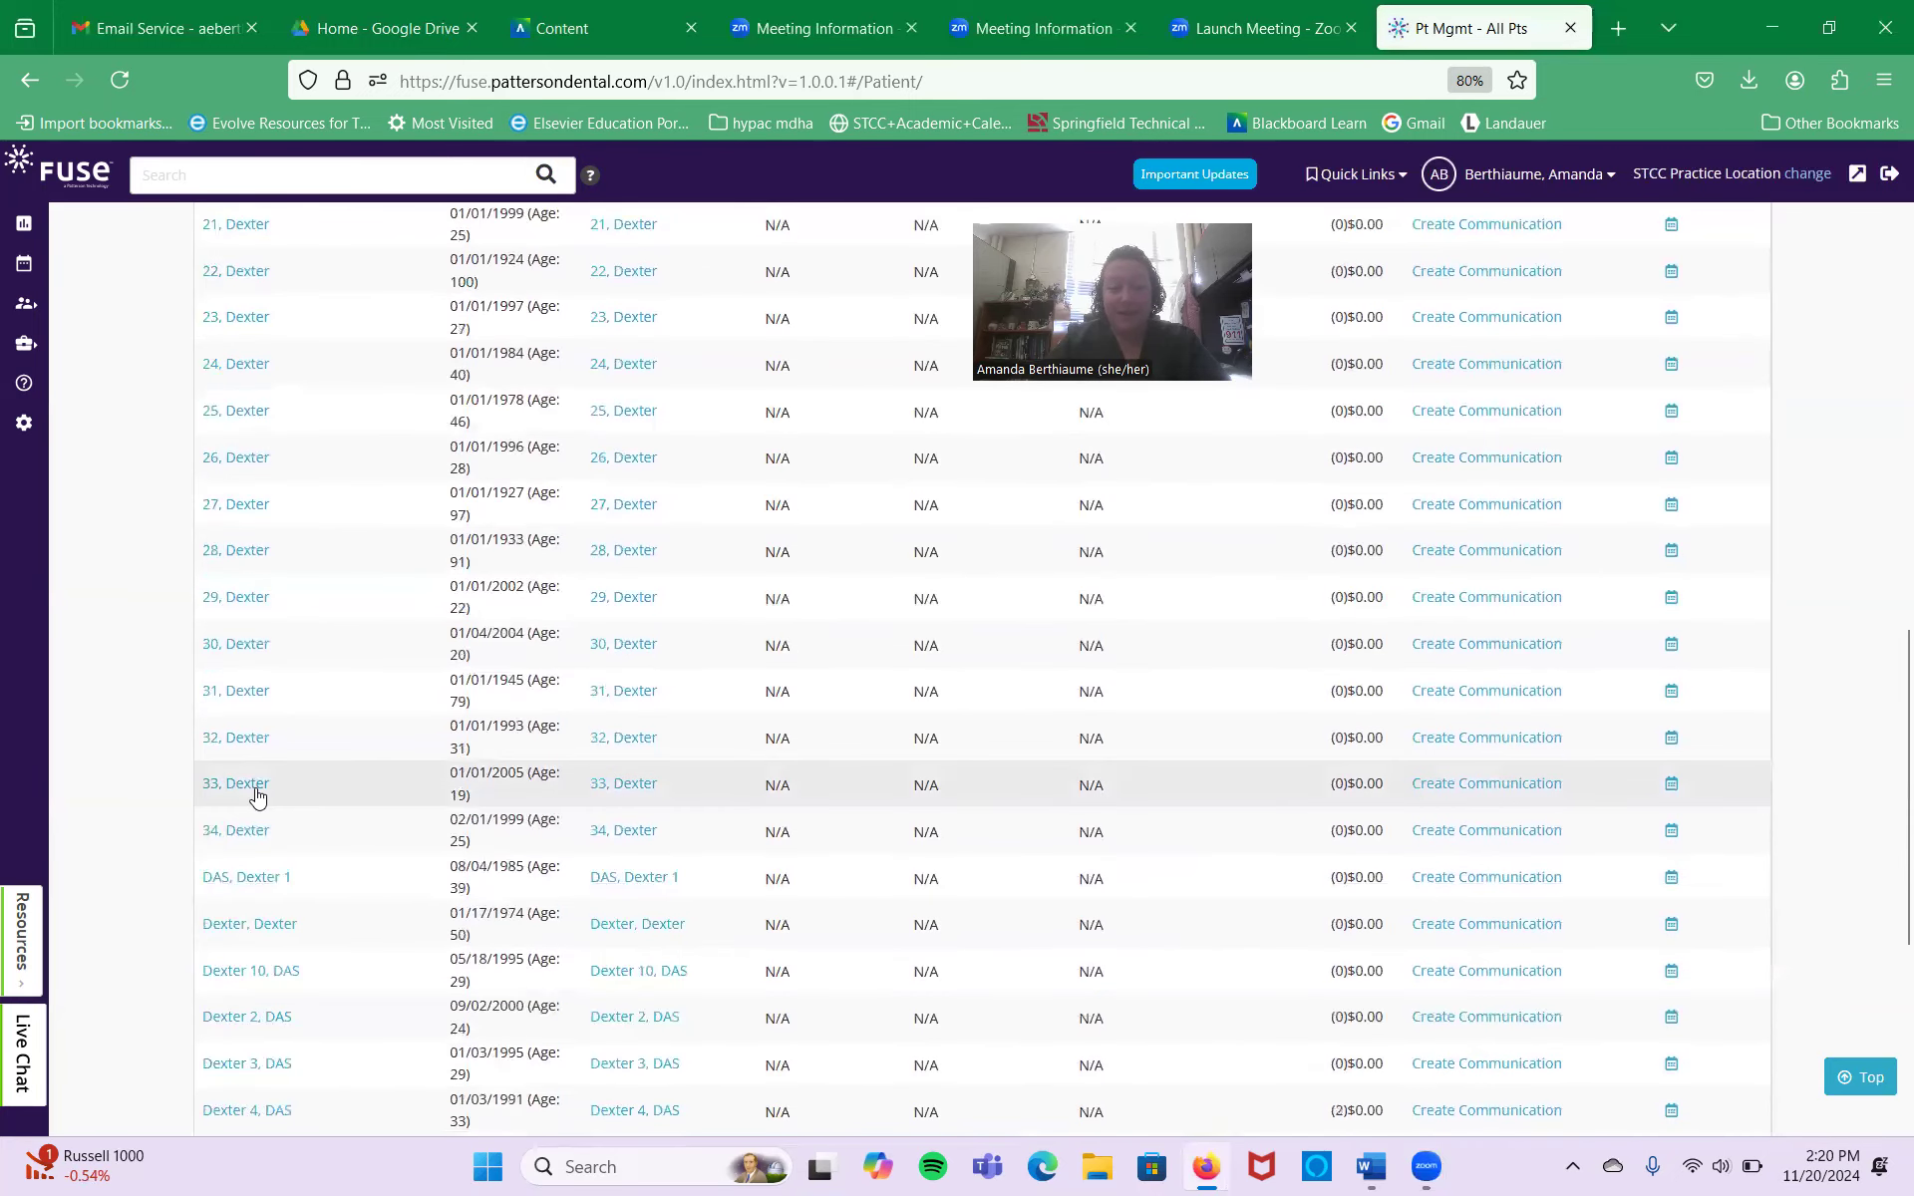
# Open the record of test patient 28 and start a new perio exam
pyautogui.scroll(3, 256, 795)
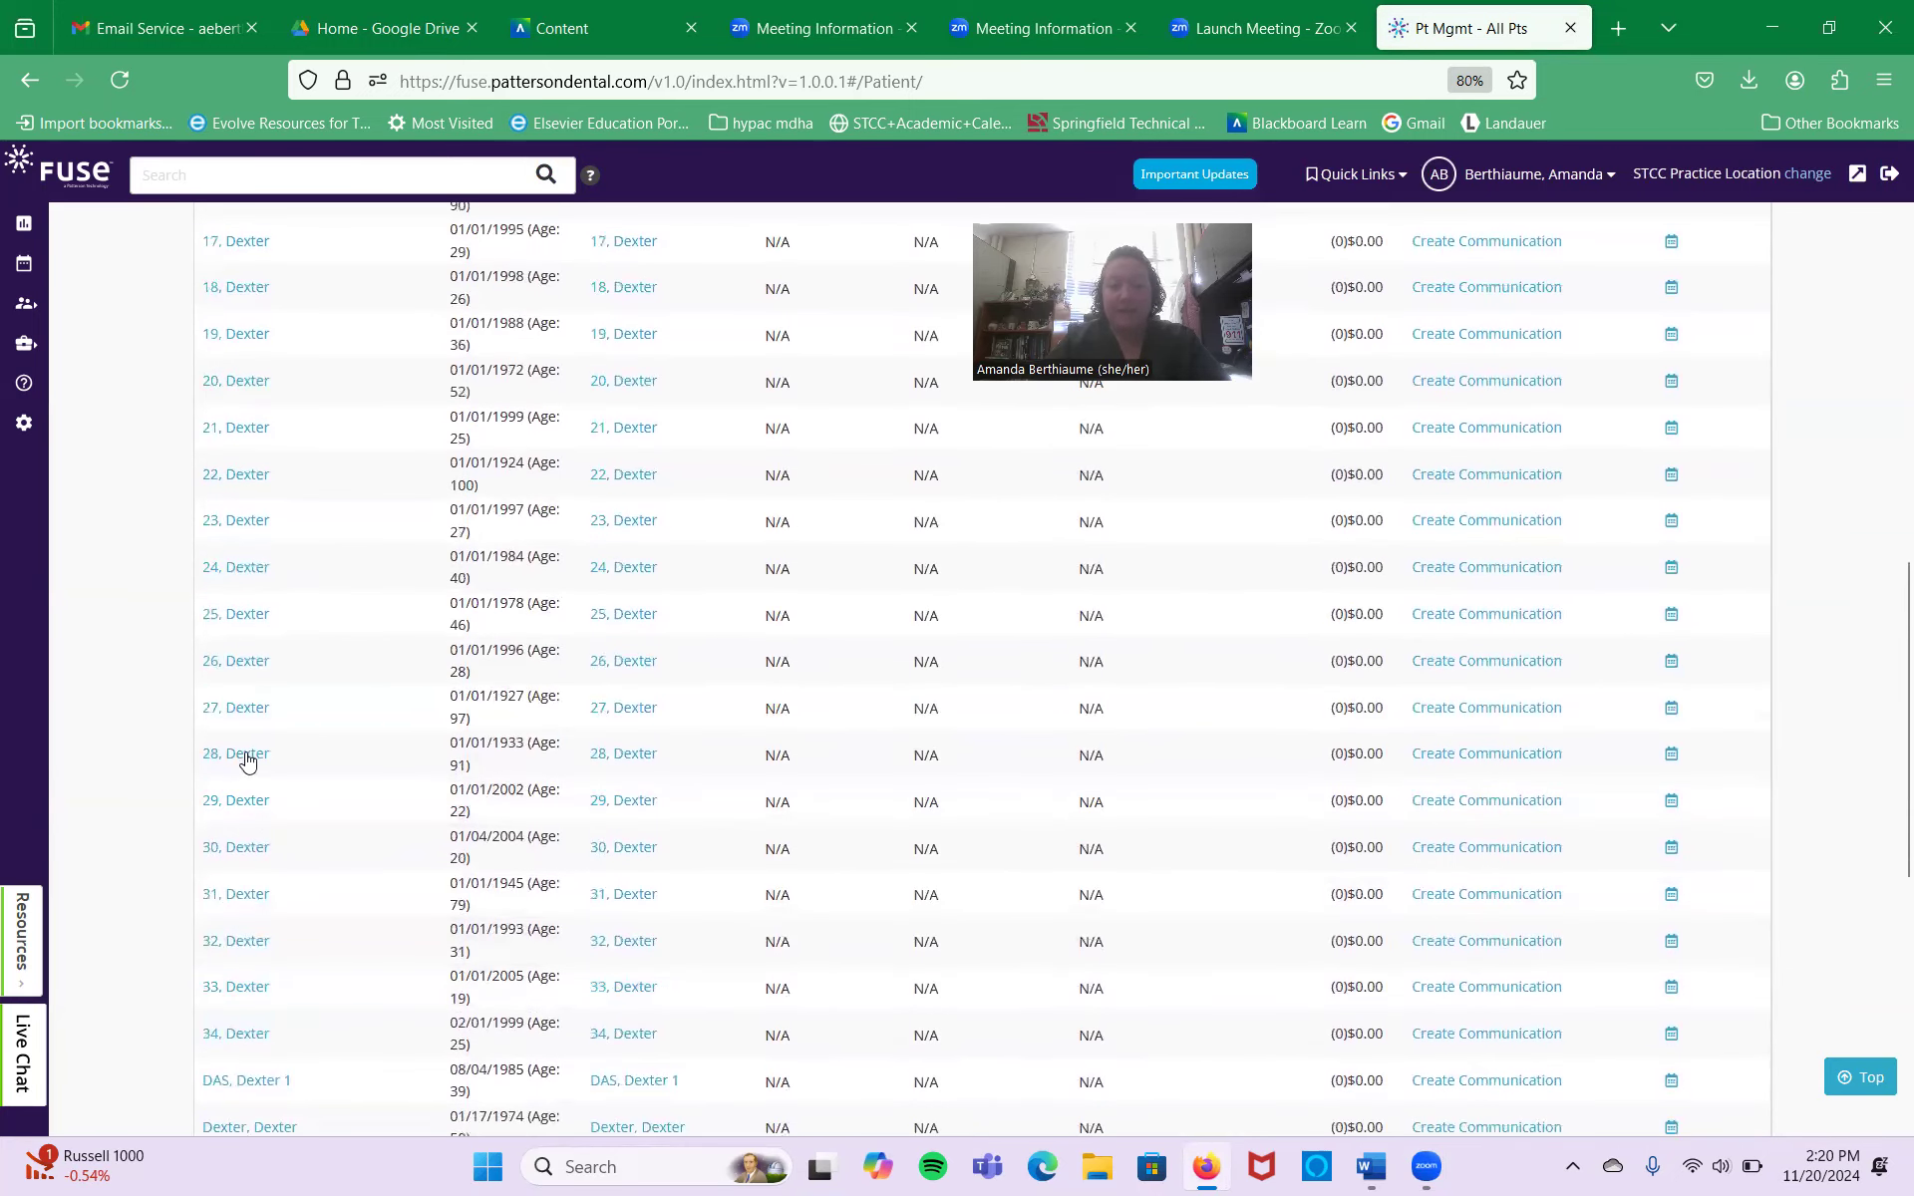
pyautogui.click(240, 755)
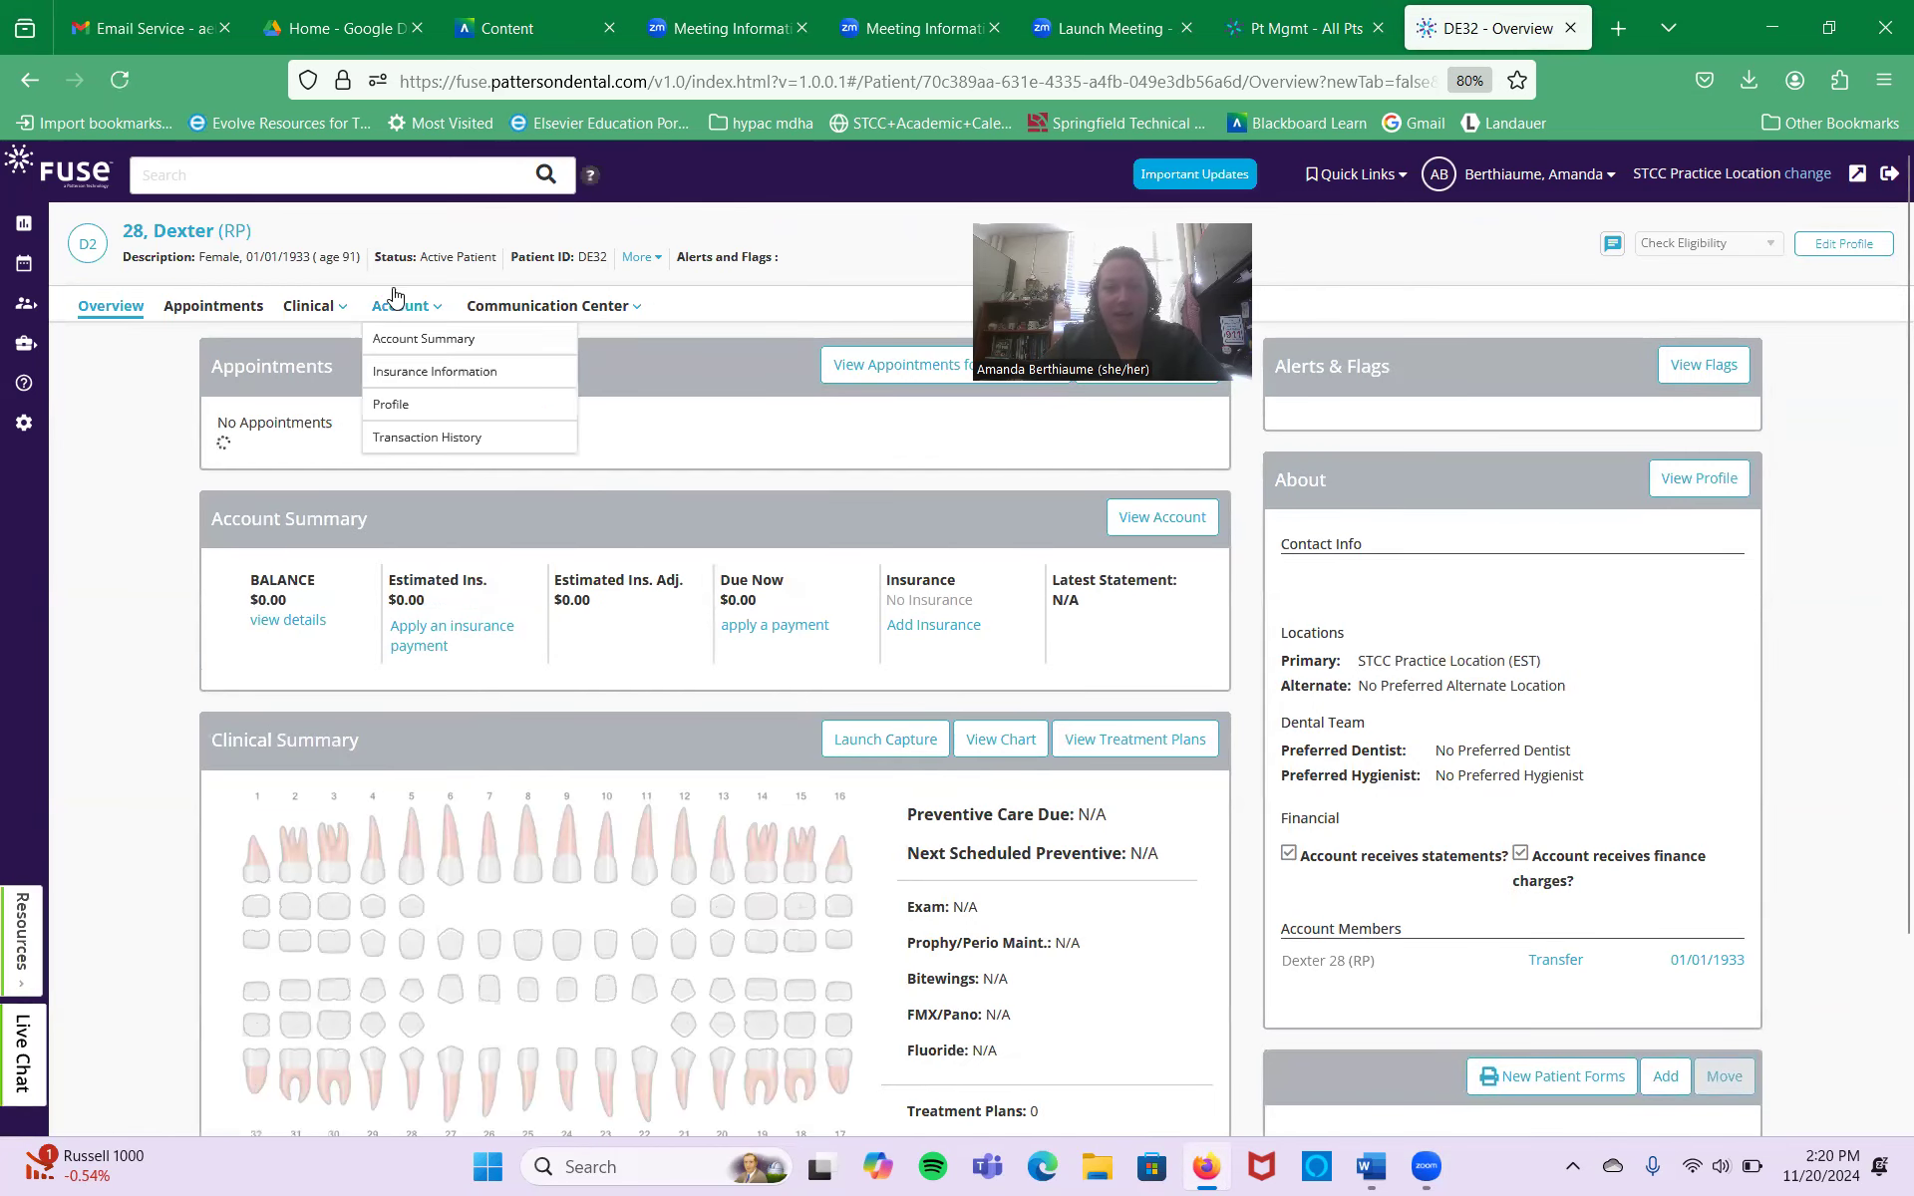
pyautogui.moveTo(352, 304)
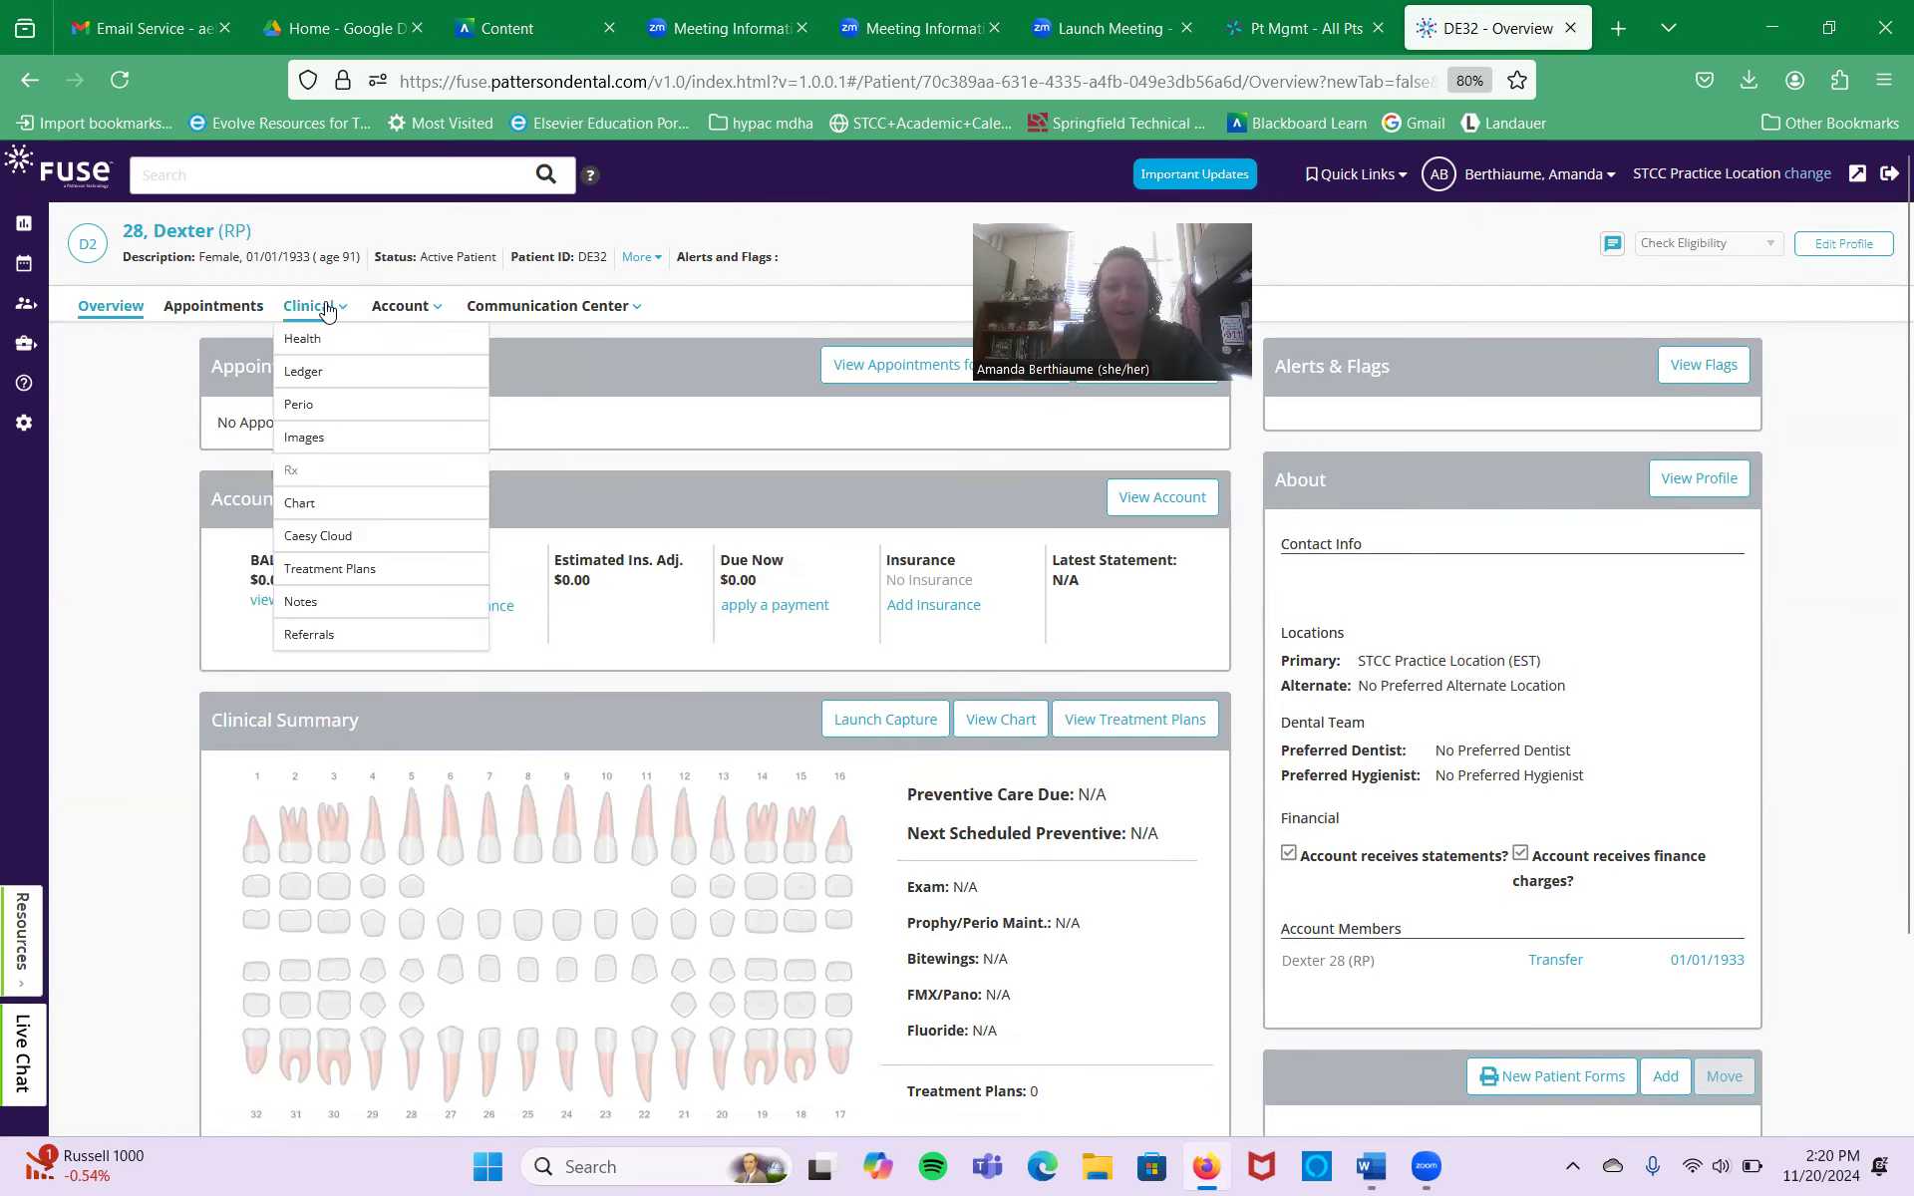
pyautogui.click(335, 418)
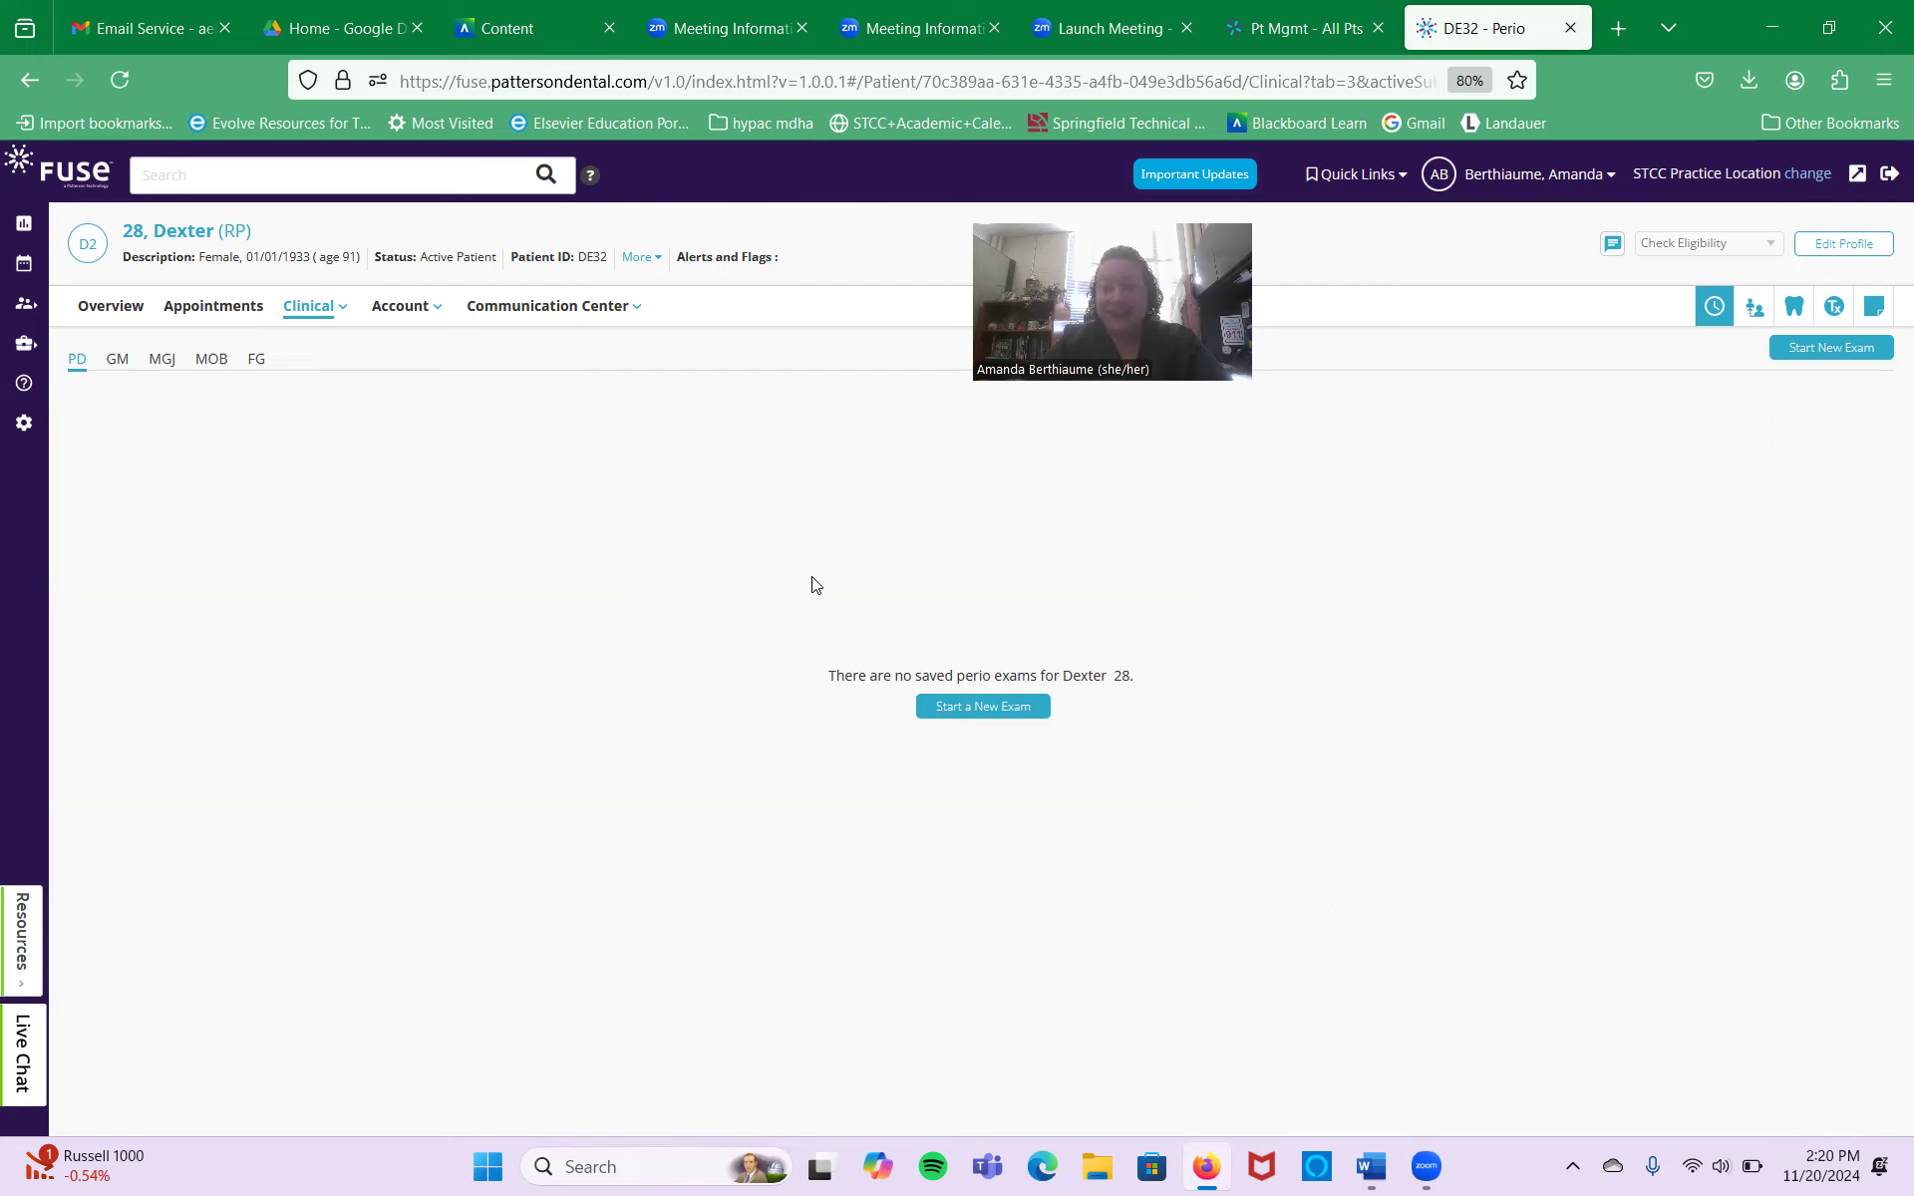
pyautogui.click(951, 709)
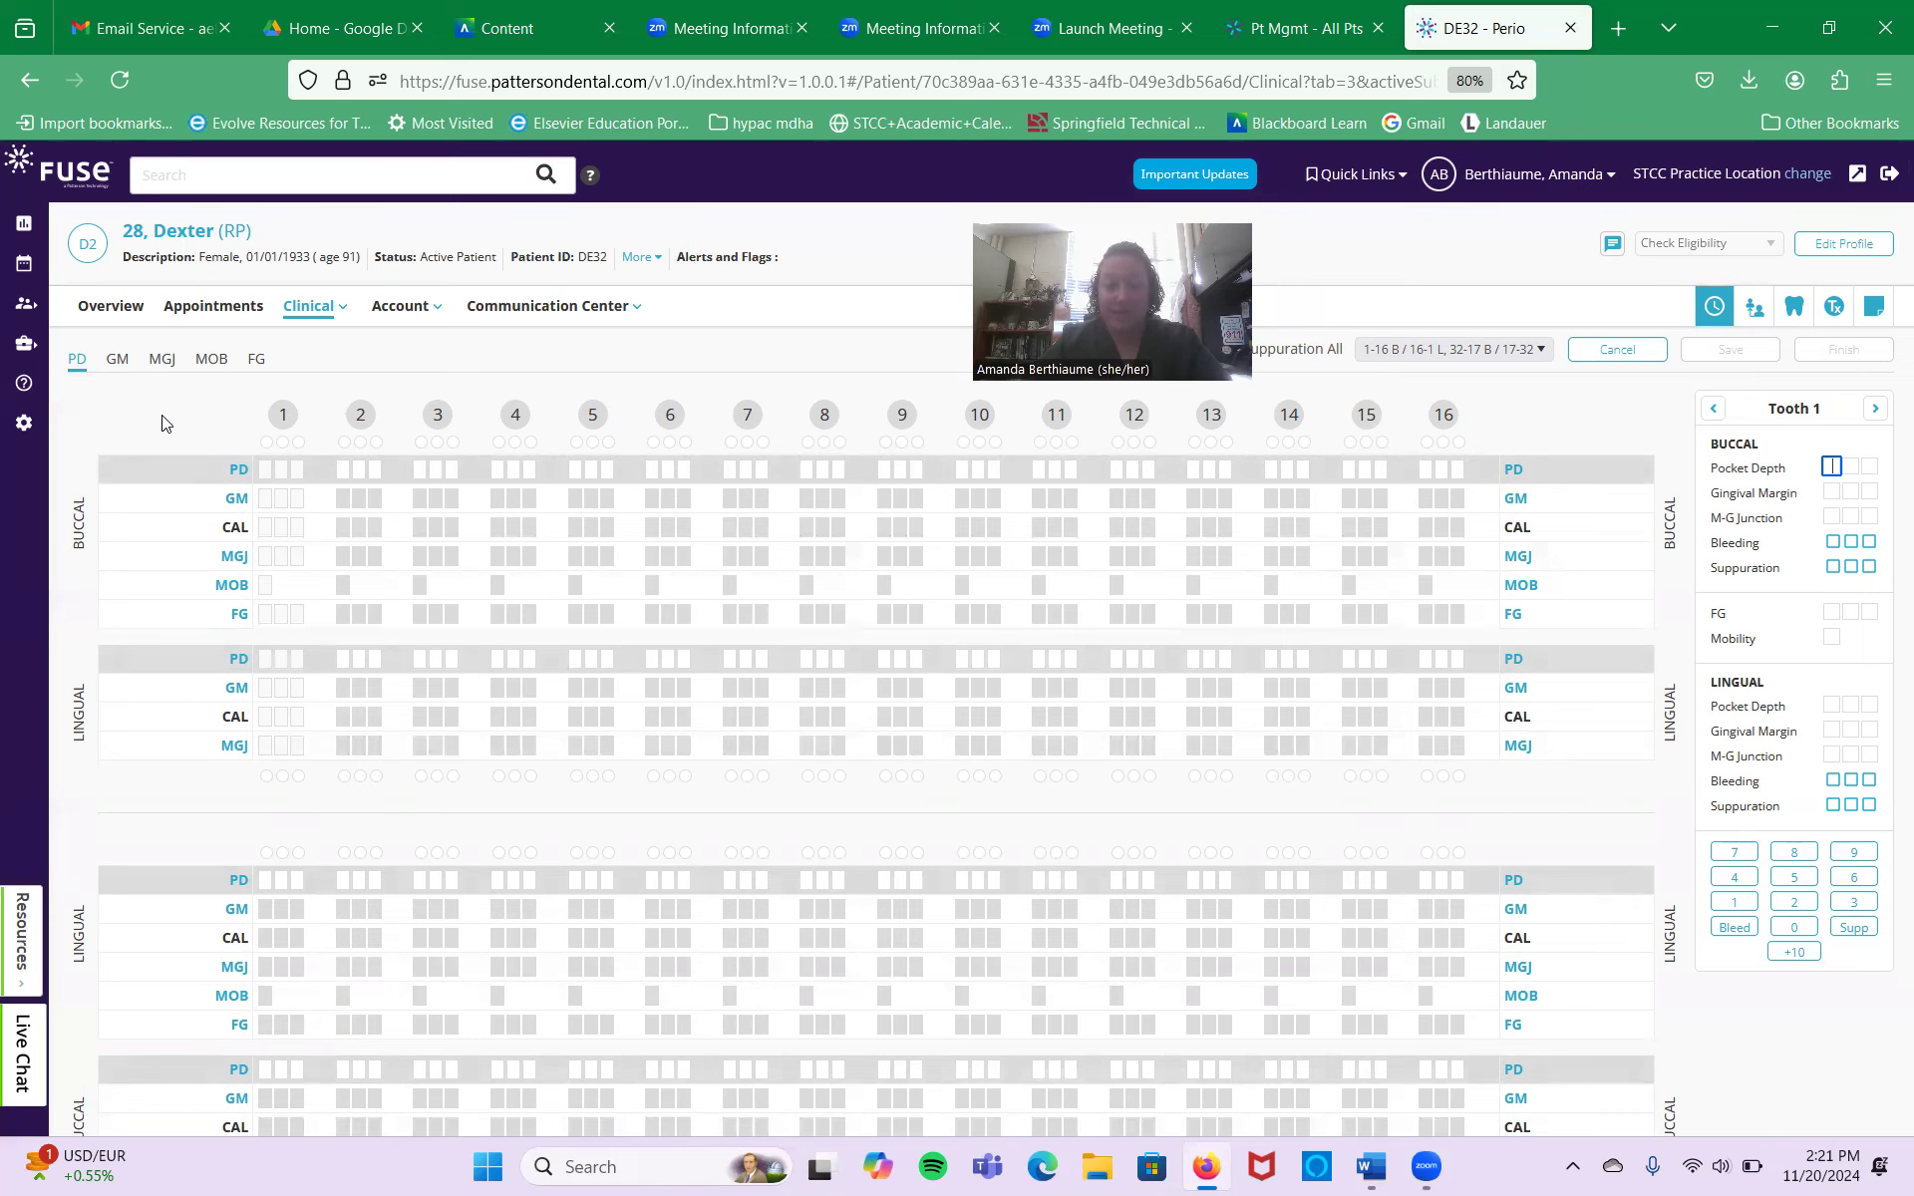
pyautogui.scroll(-1, 162, 423)
pyautogui.scroll(1, 162, 423)
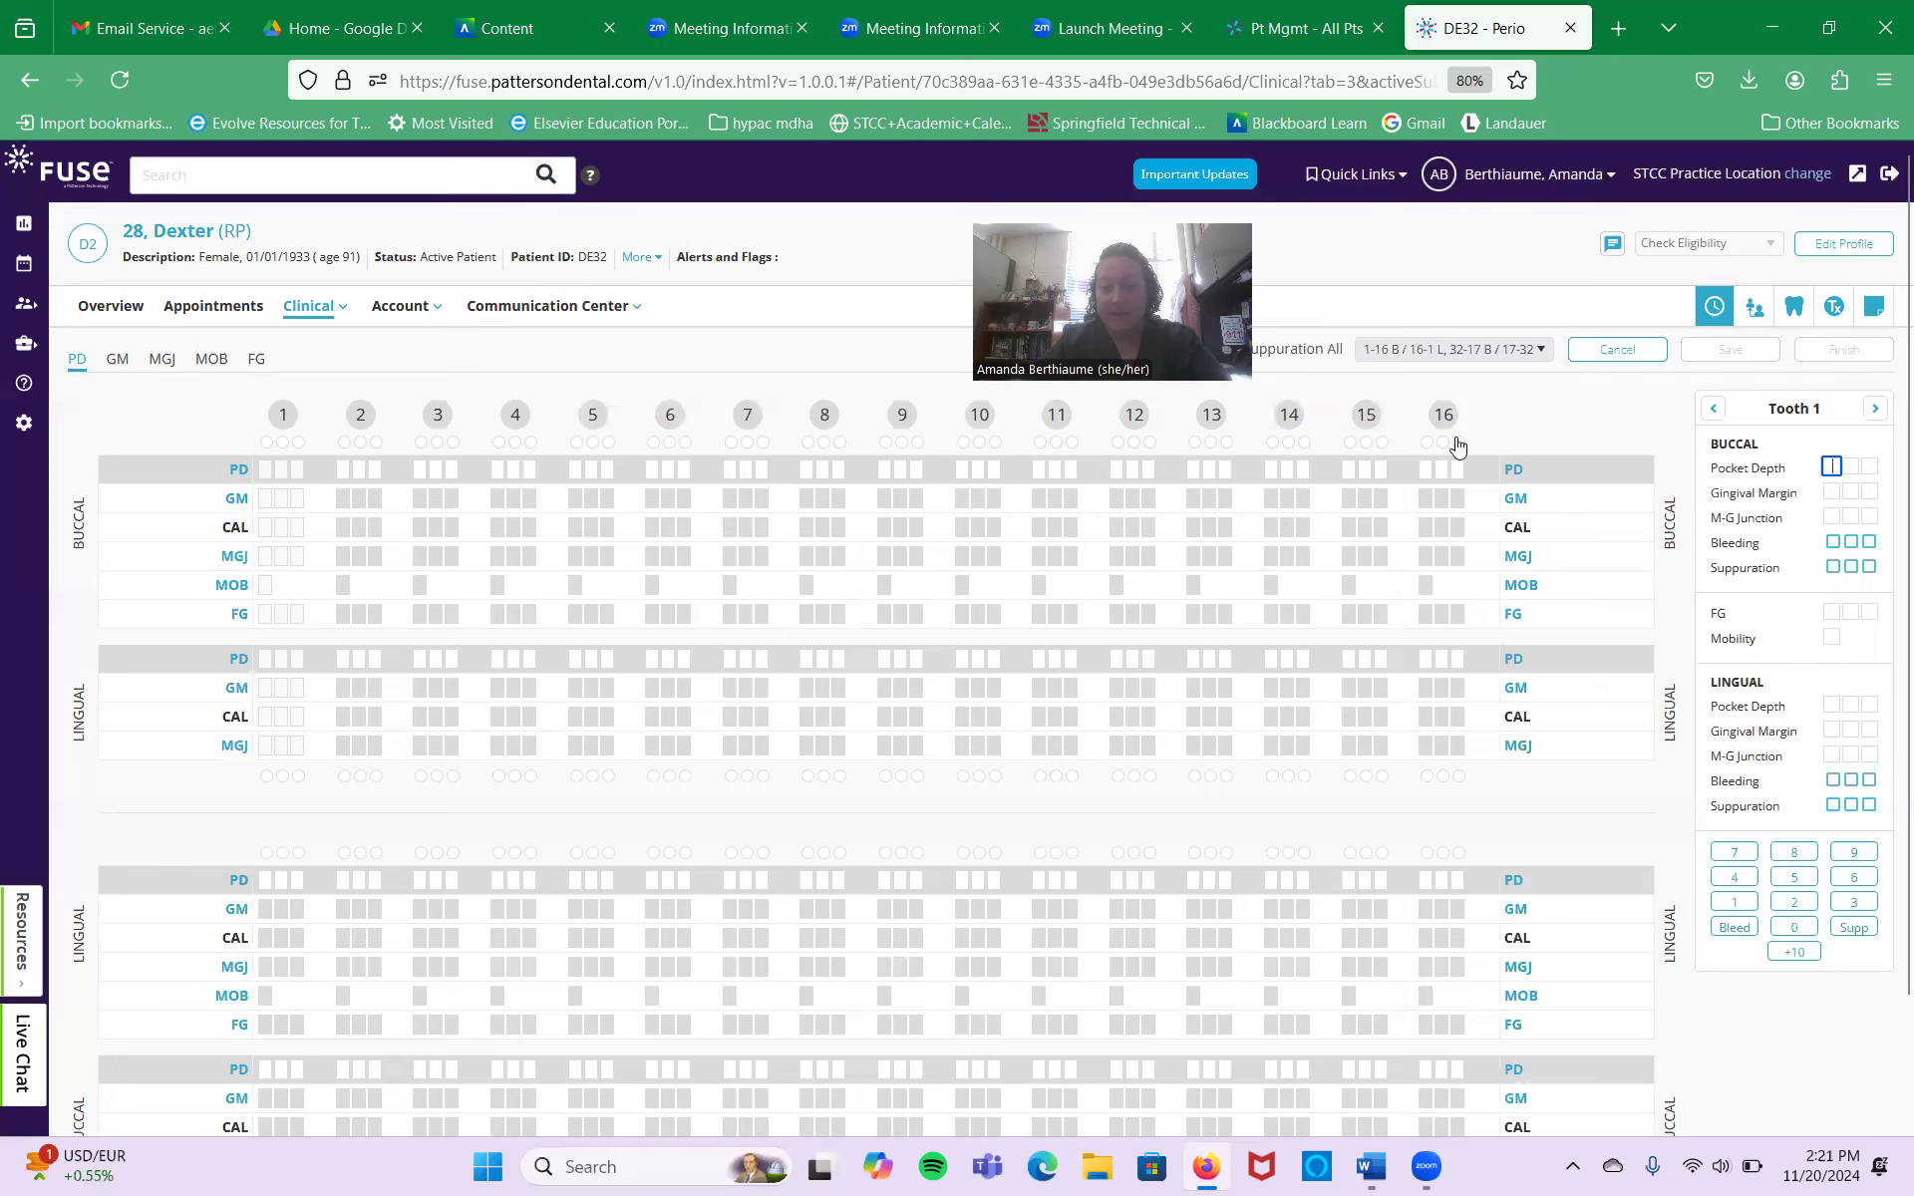
pyautogui.scroll(-3, 1455, 444)
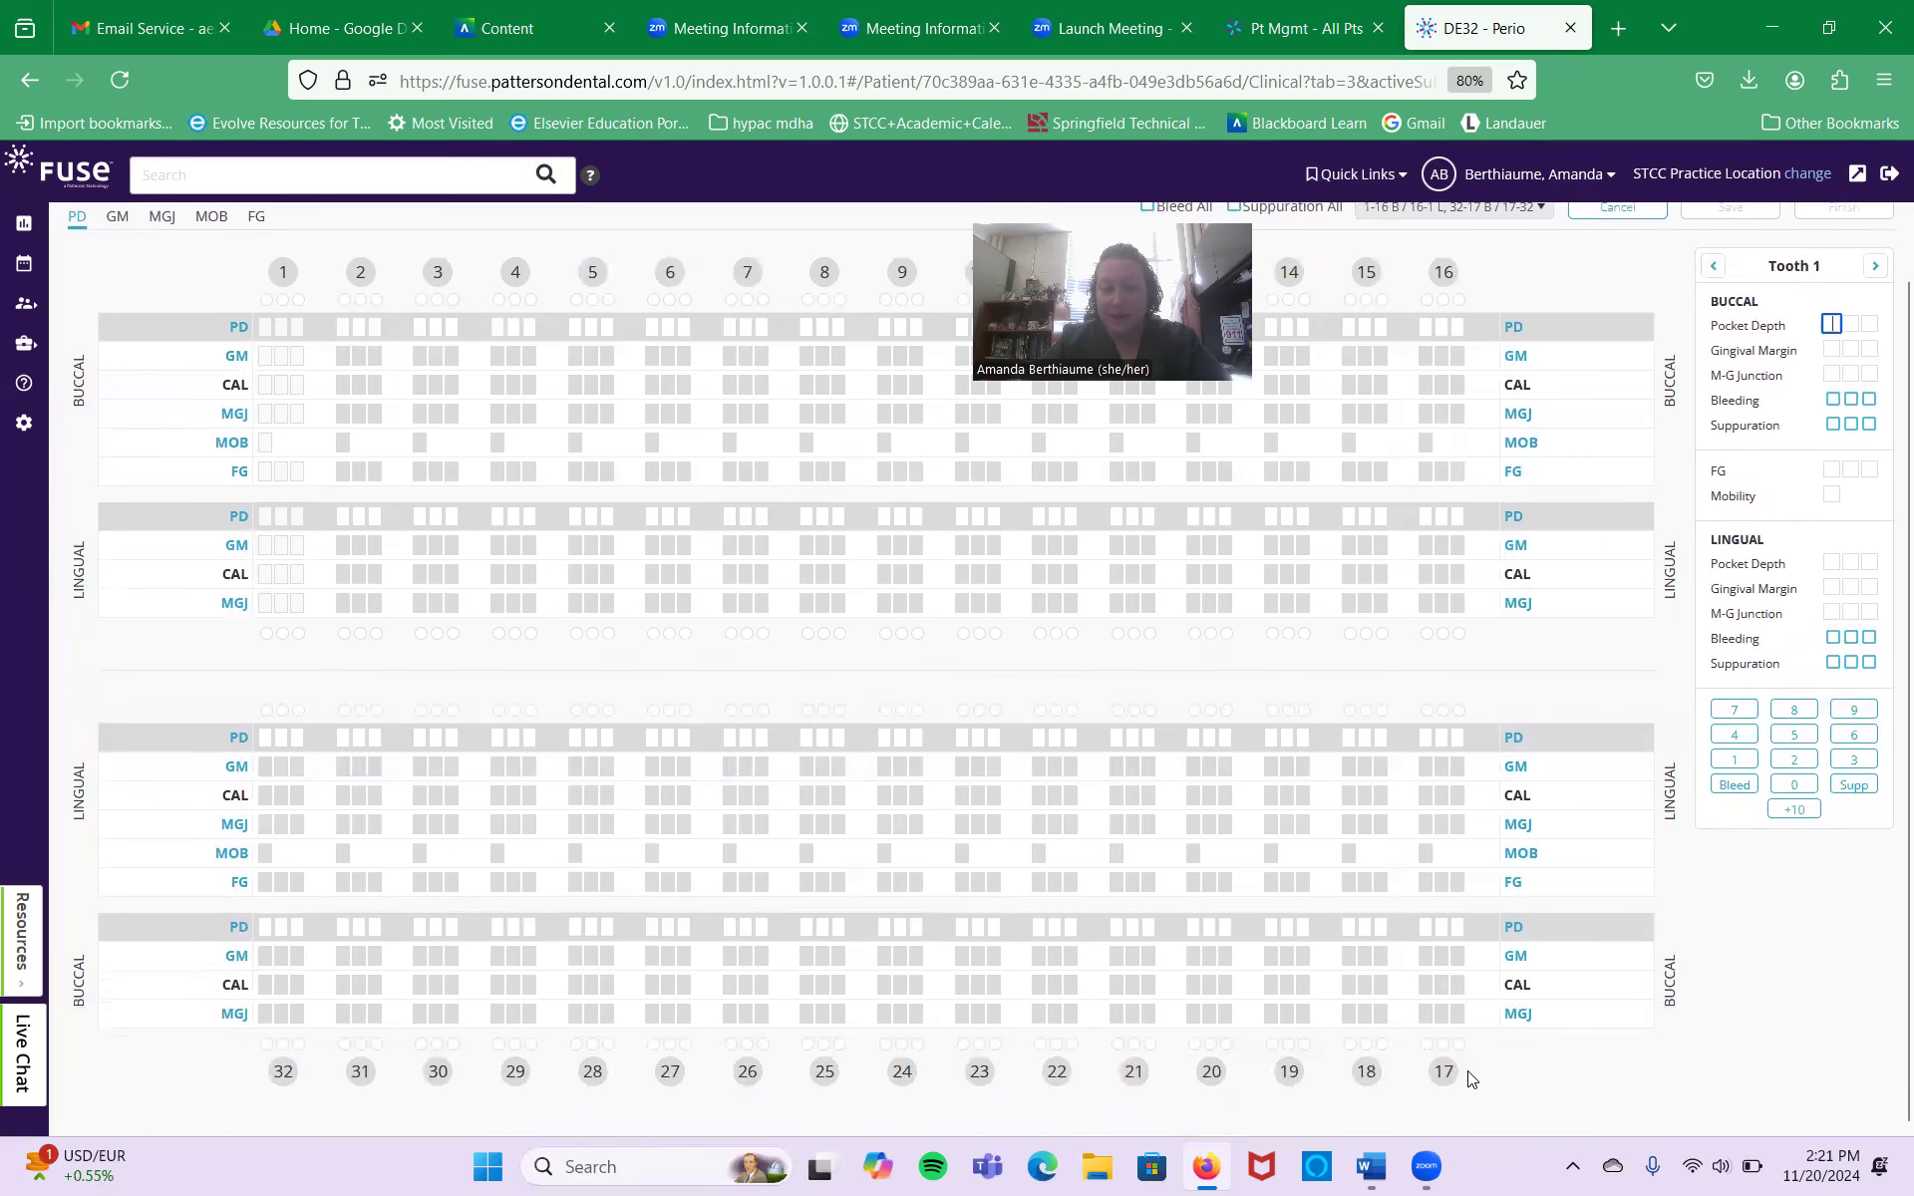
pyautogui.scroll(3, 374, 1042)
pyautogui.click(399, 306)
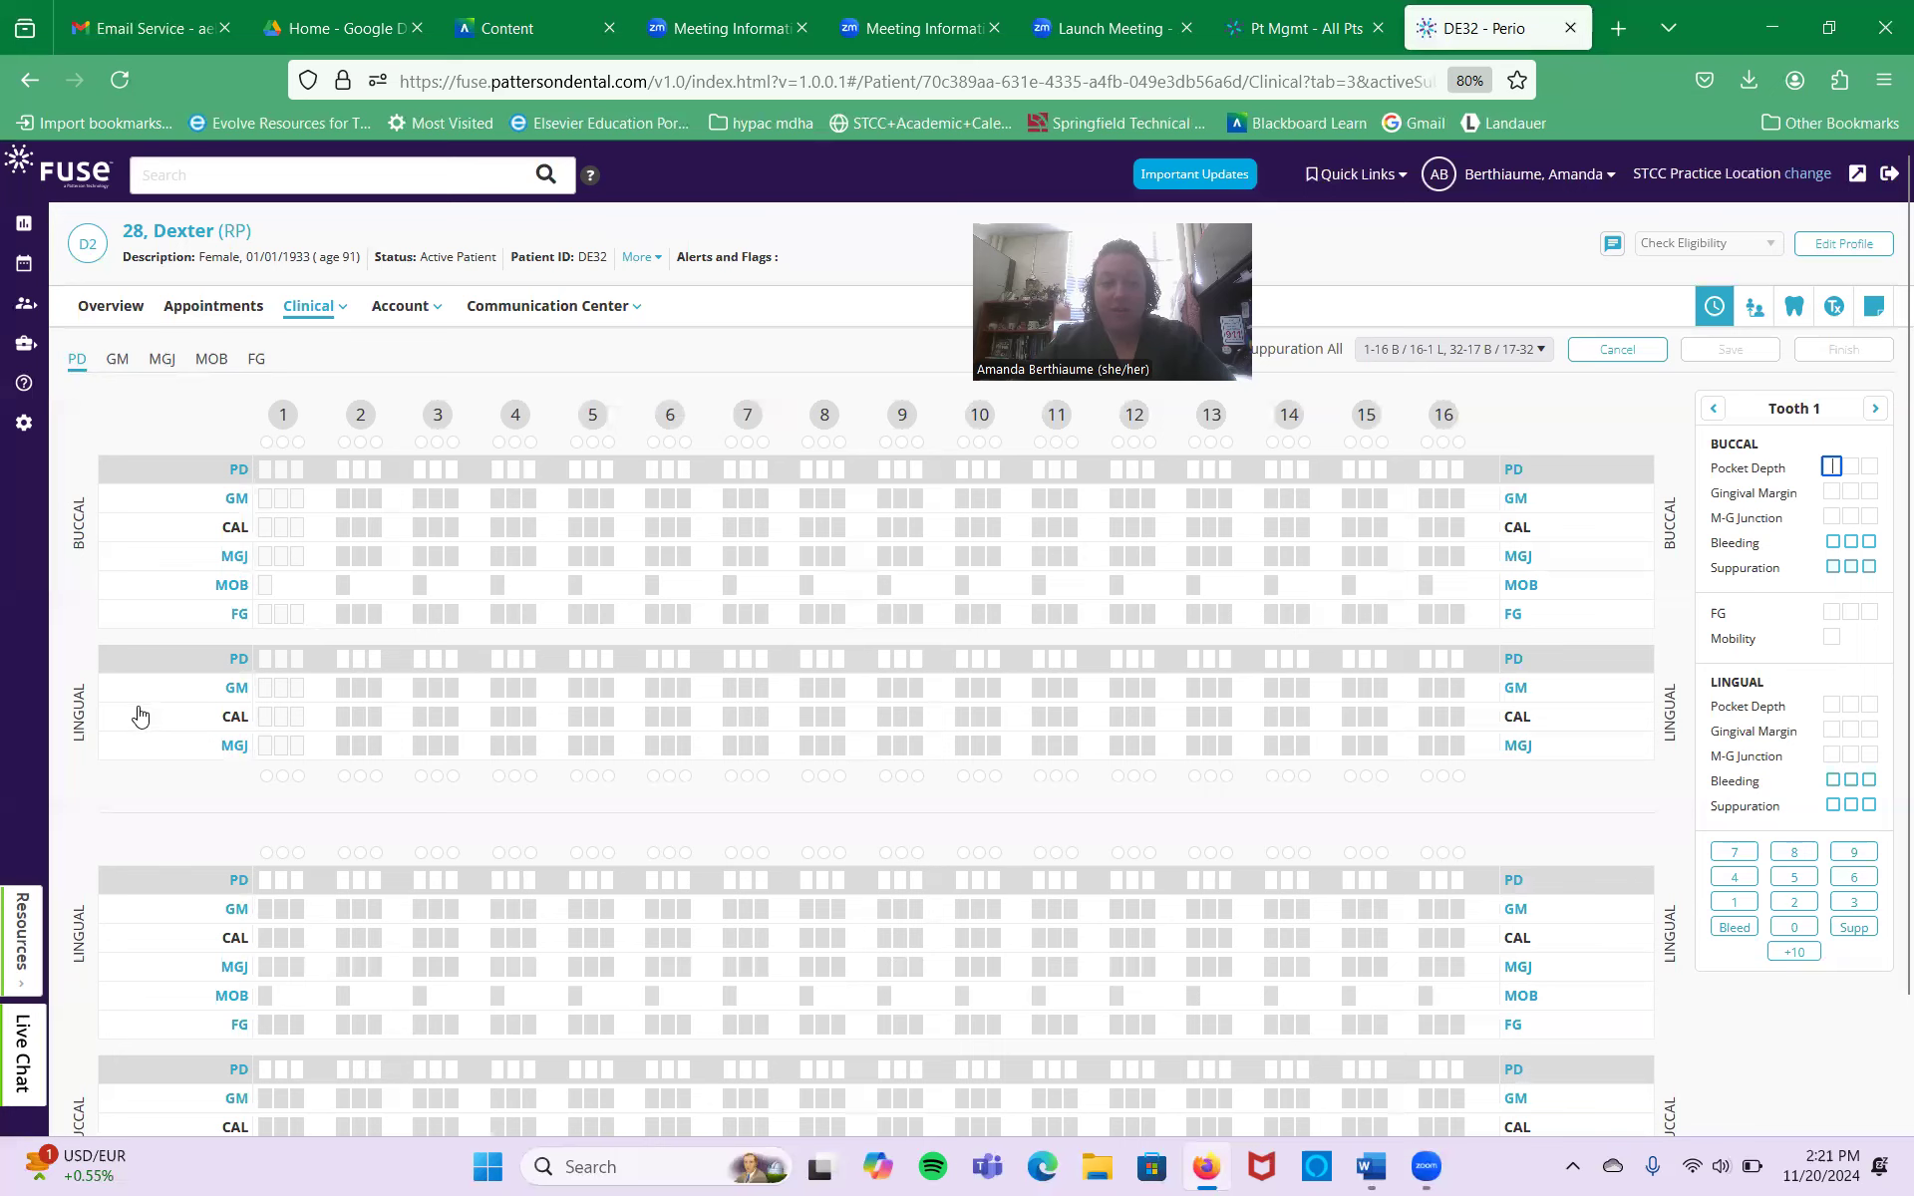
pyautogui.click(247, 476)
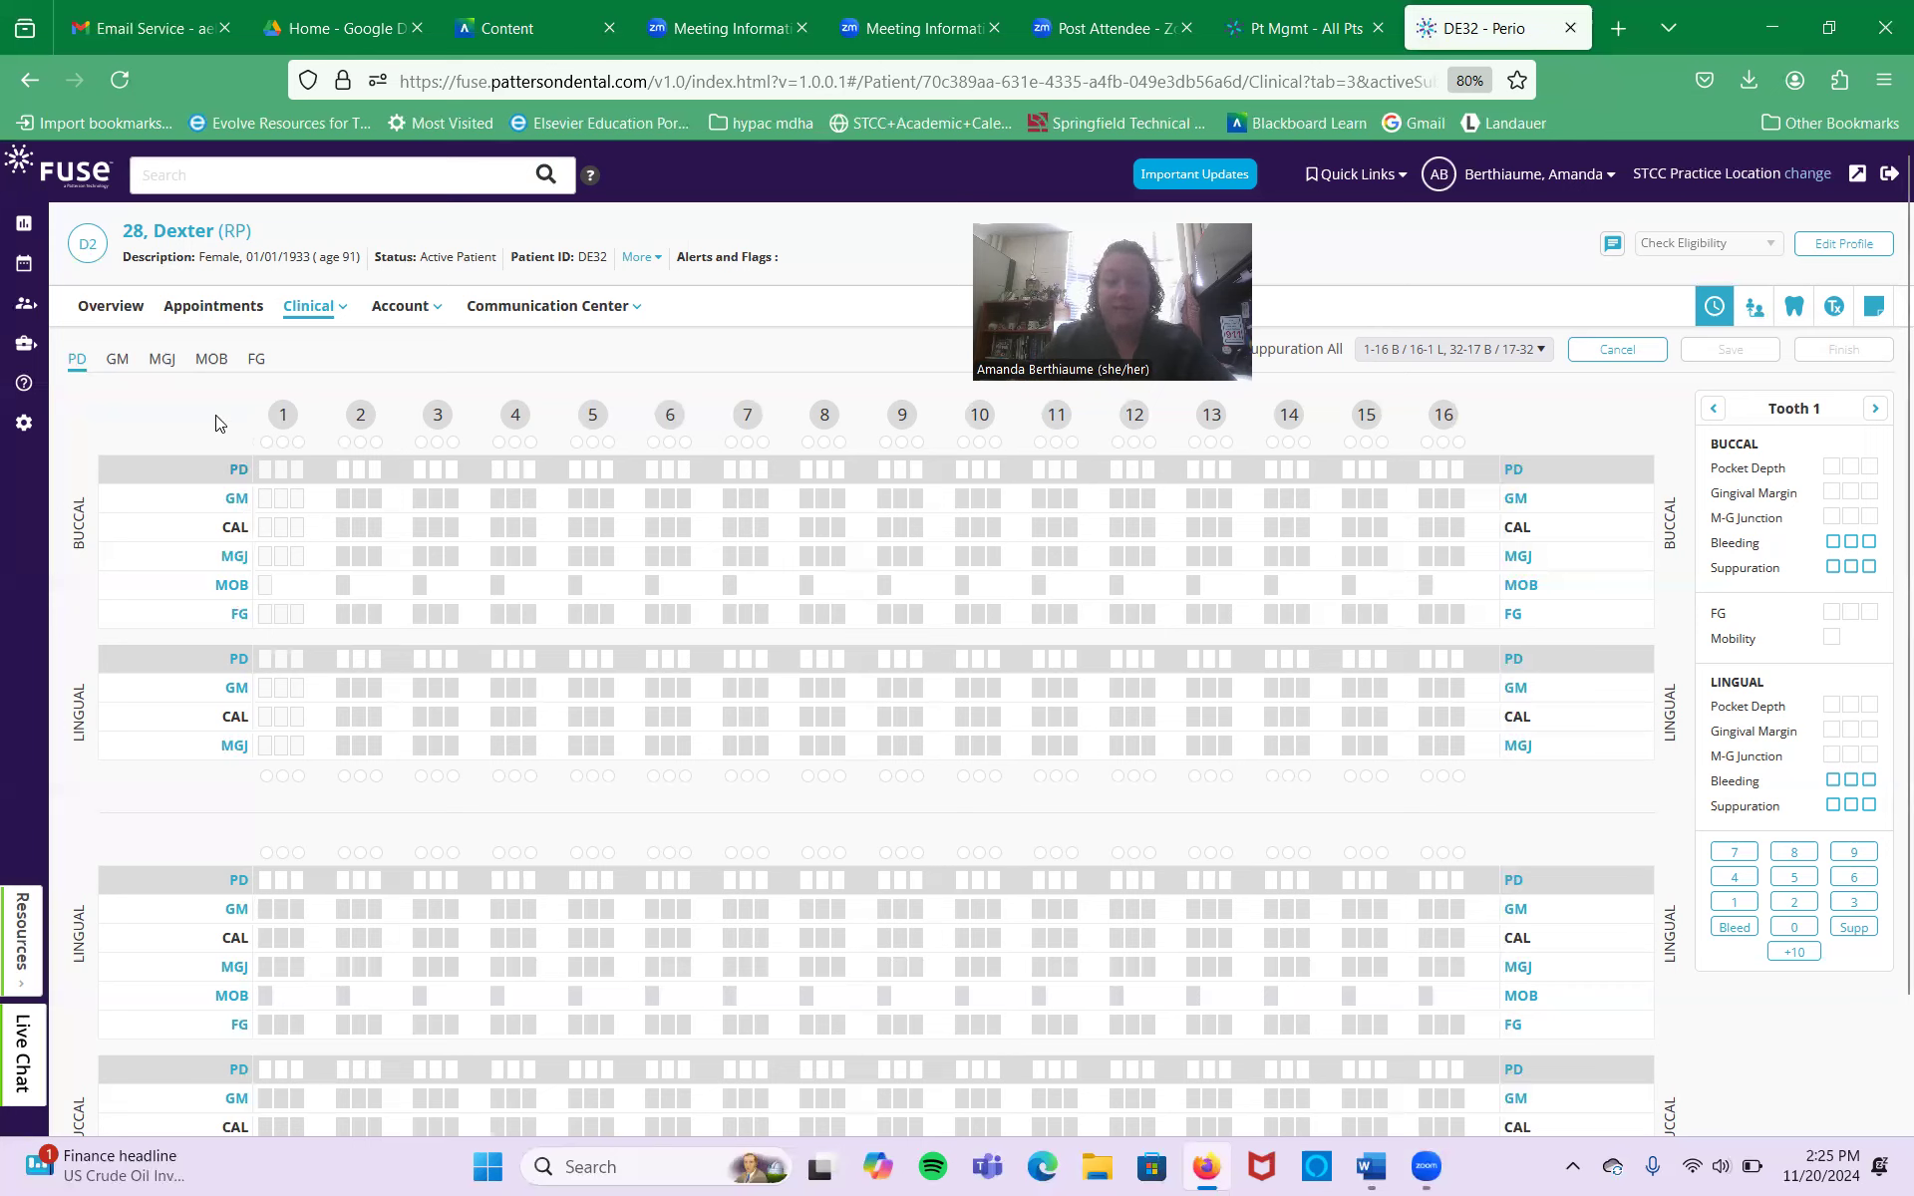
# Try the bleeding and suppuration marks on tooth 1's middle buccal site and clear them again
pyautogui.click(283, 444)
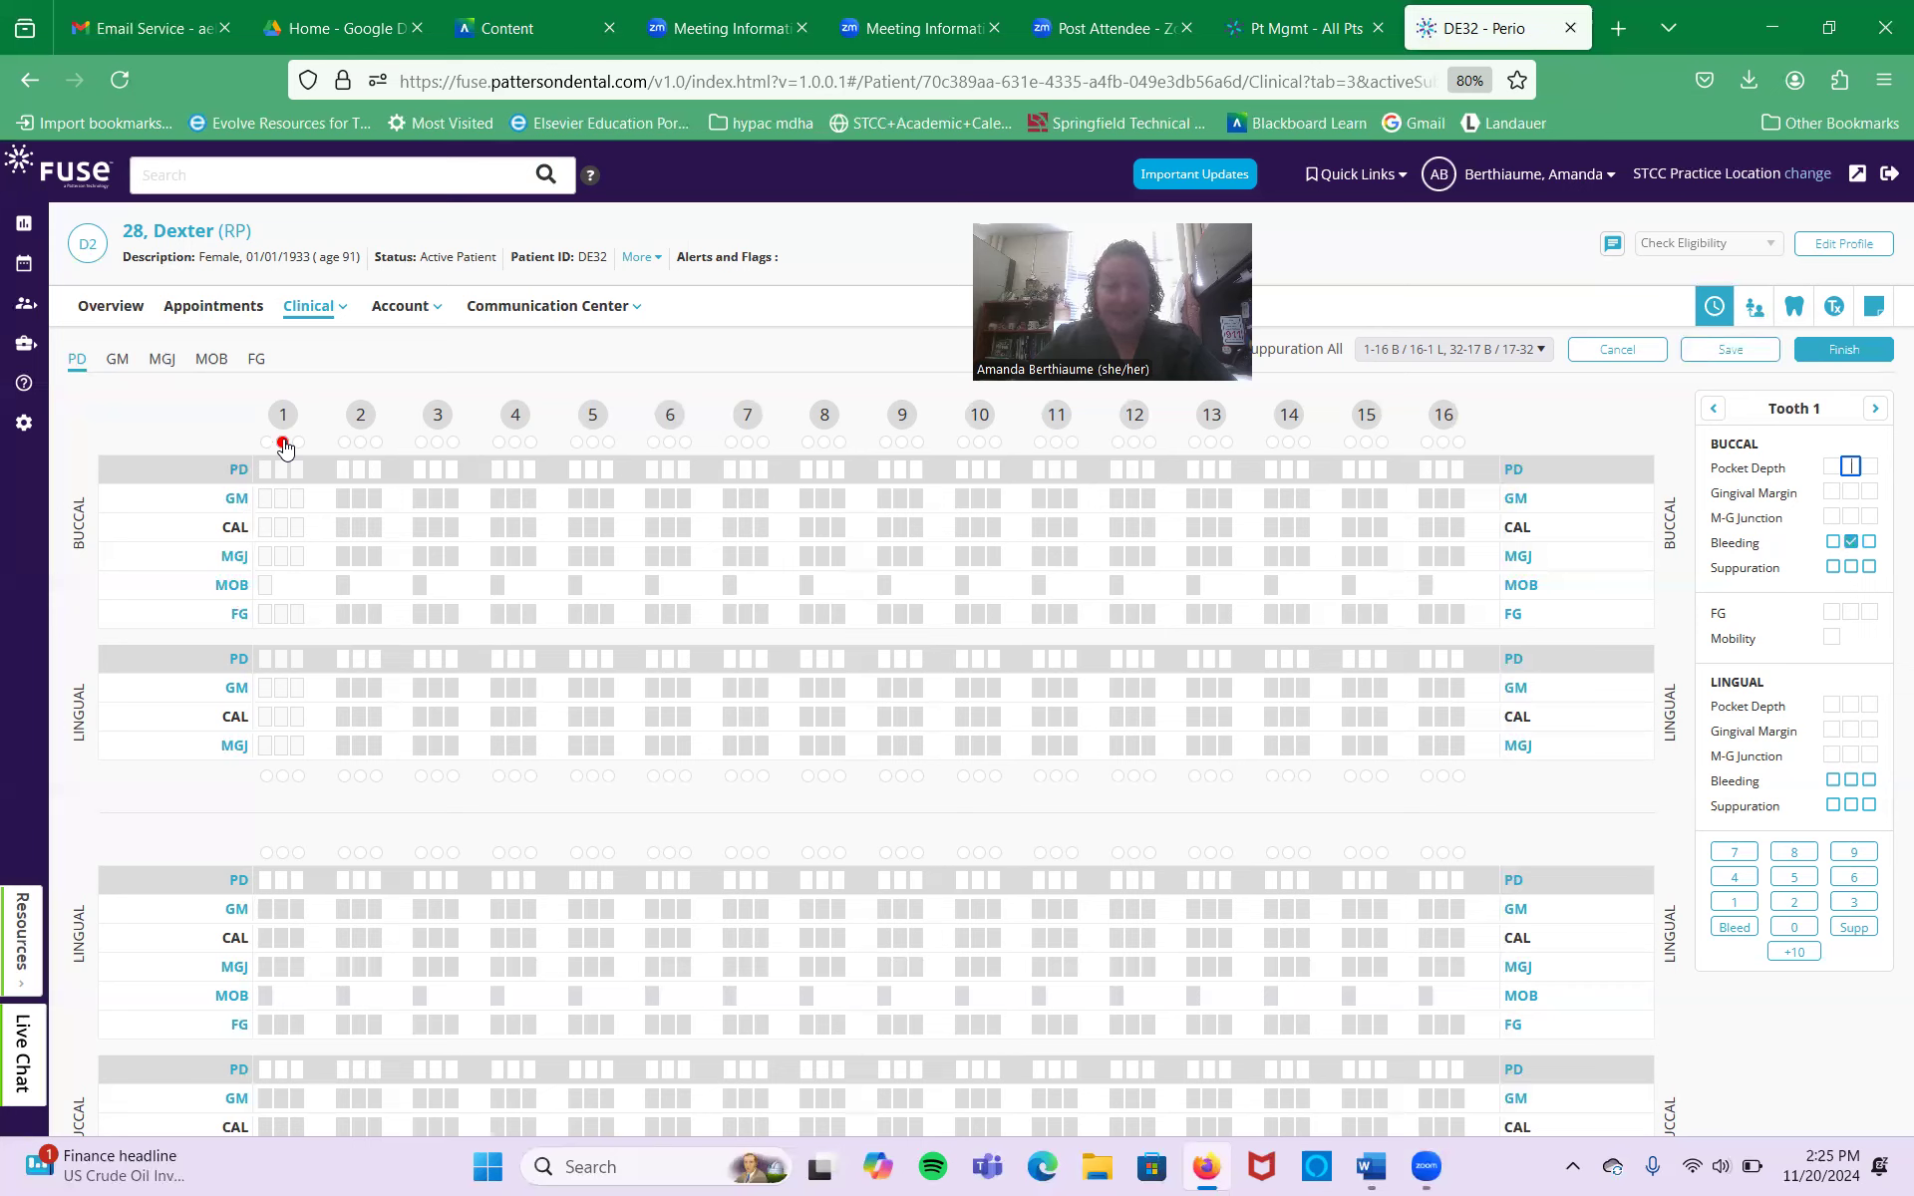
pyautogui.click(285, 449)
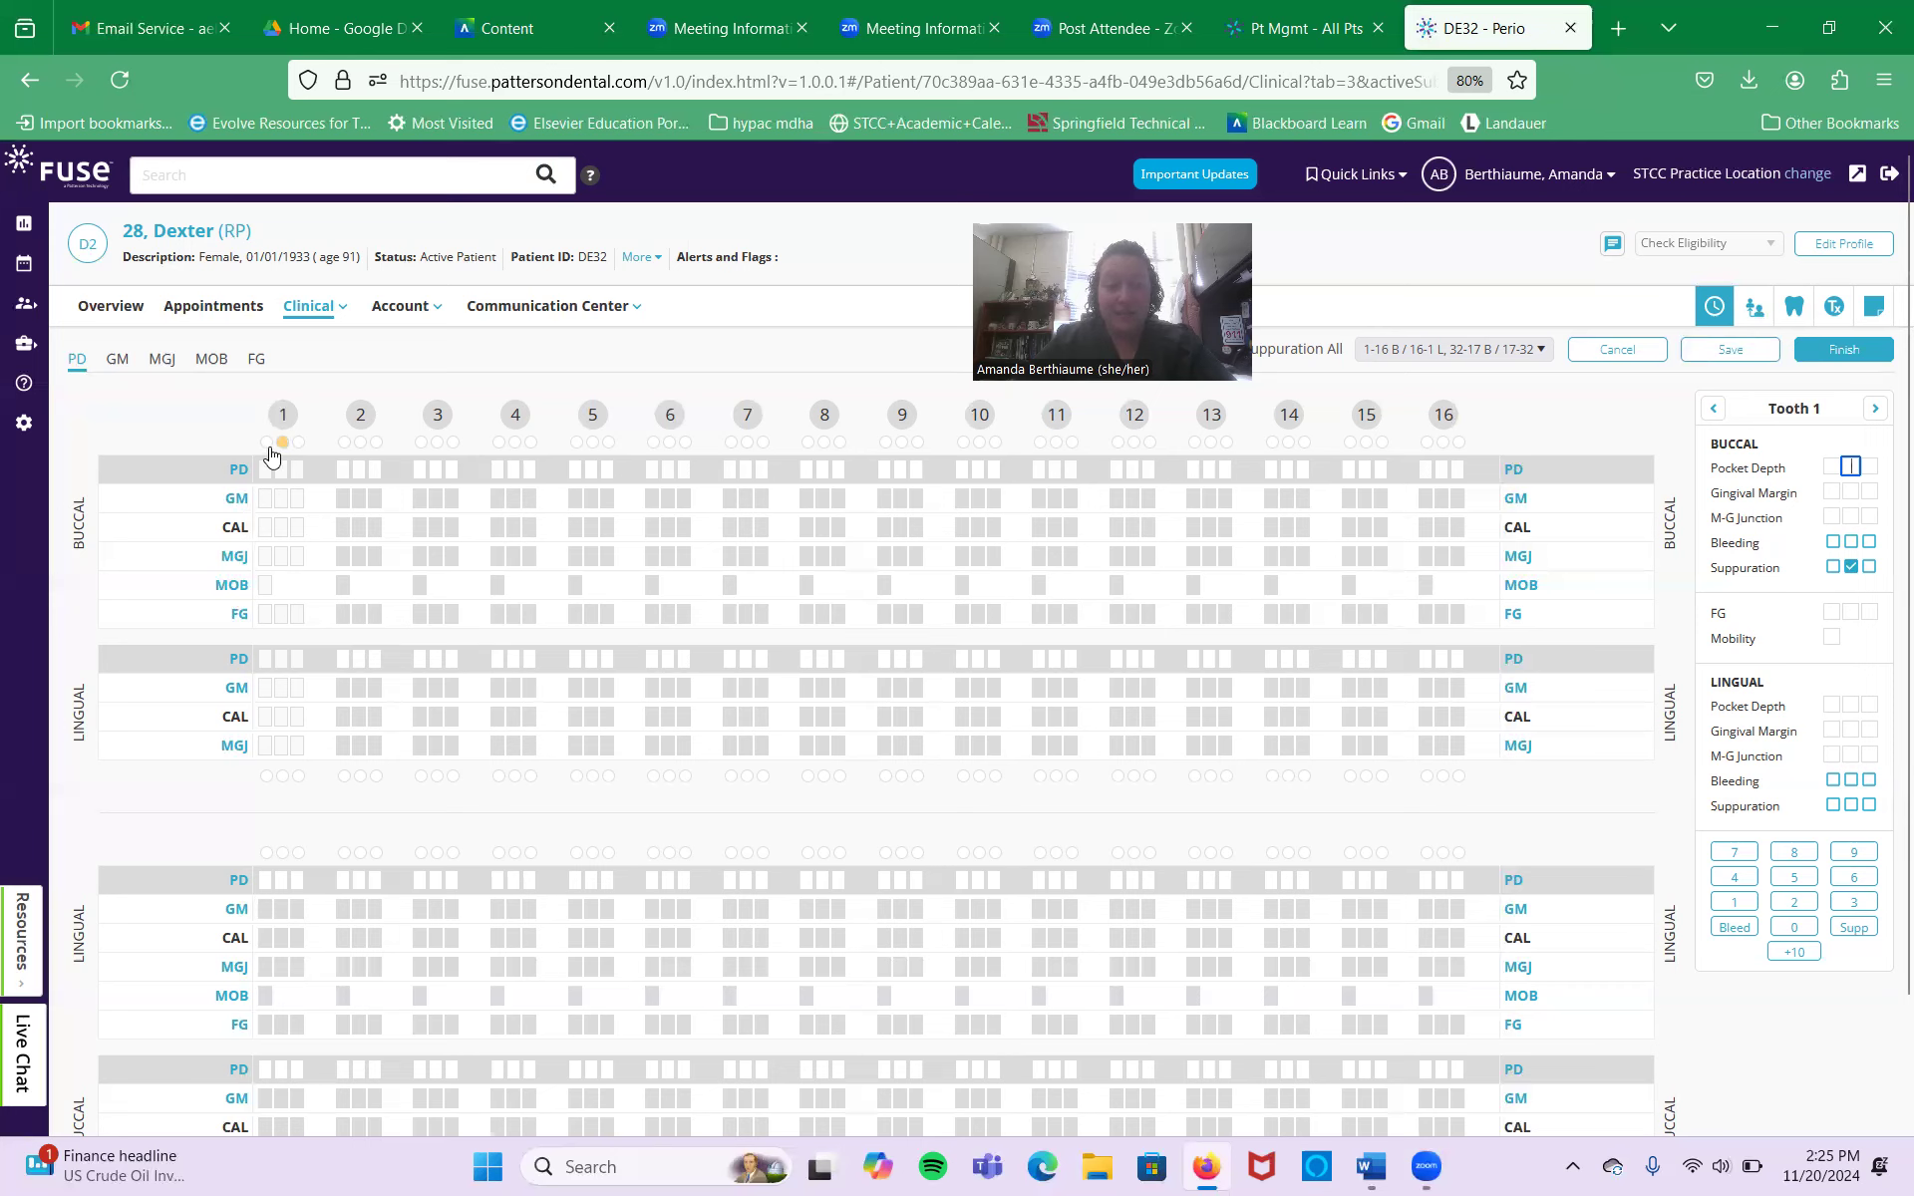
pyautogui.click(283, 446)
pyautogui.click(283, 447)
pyautogui.press('b')
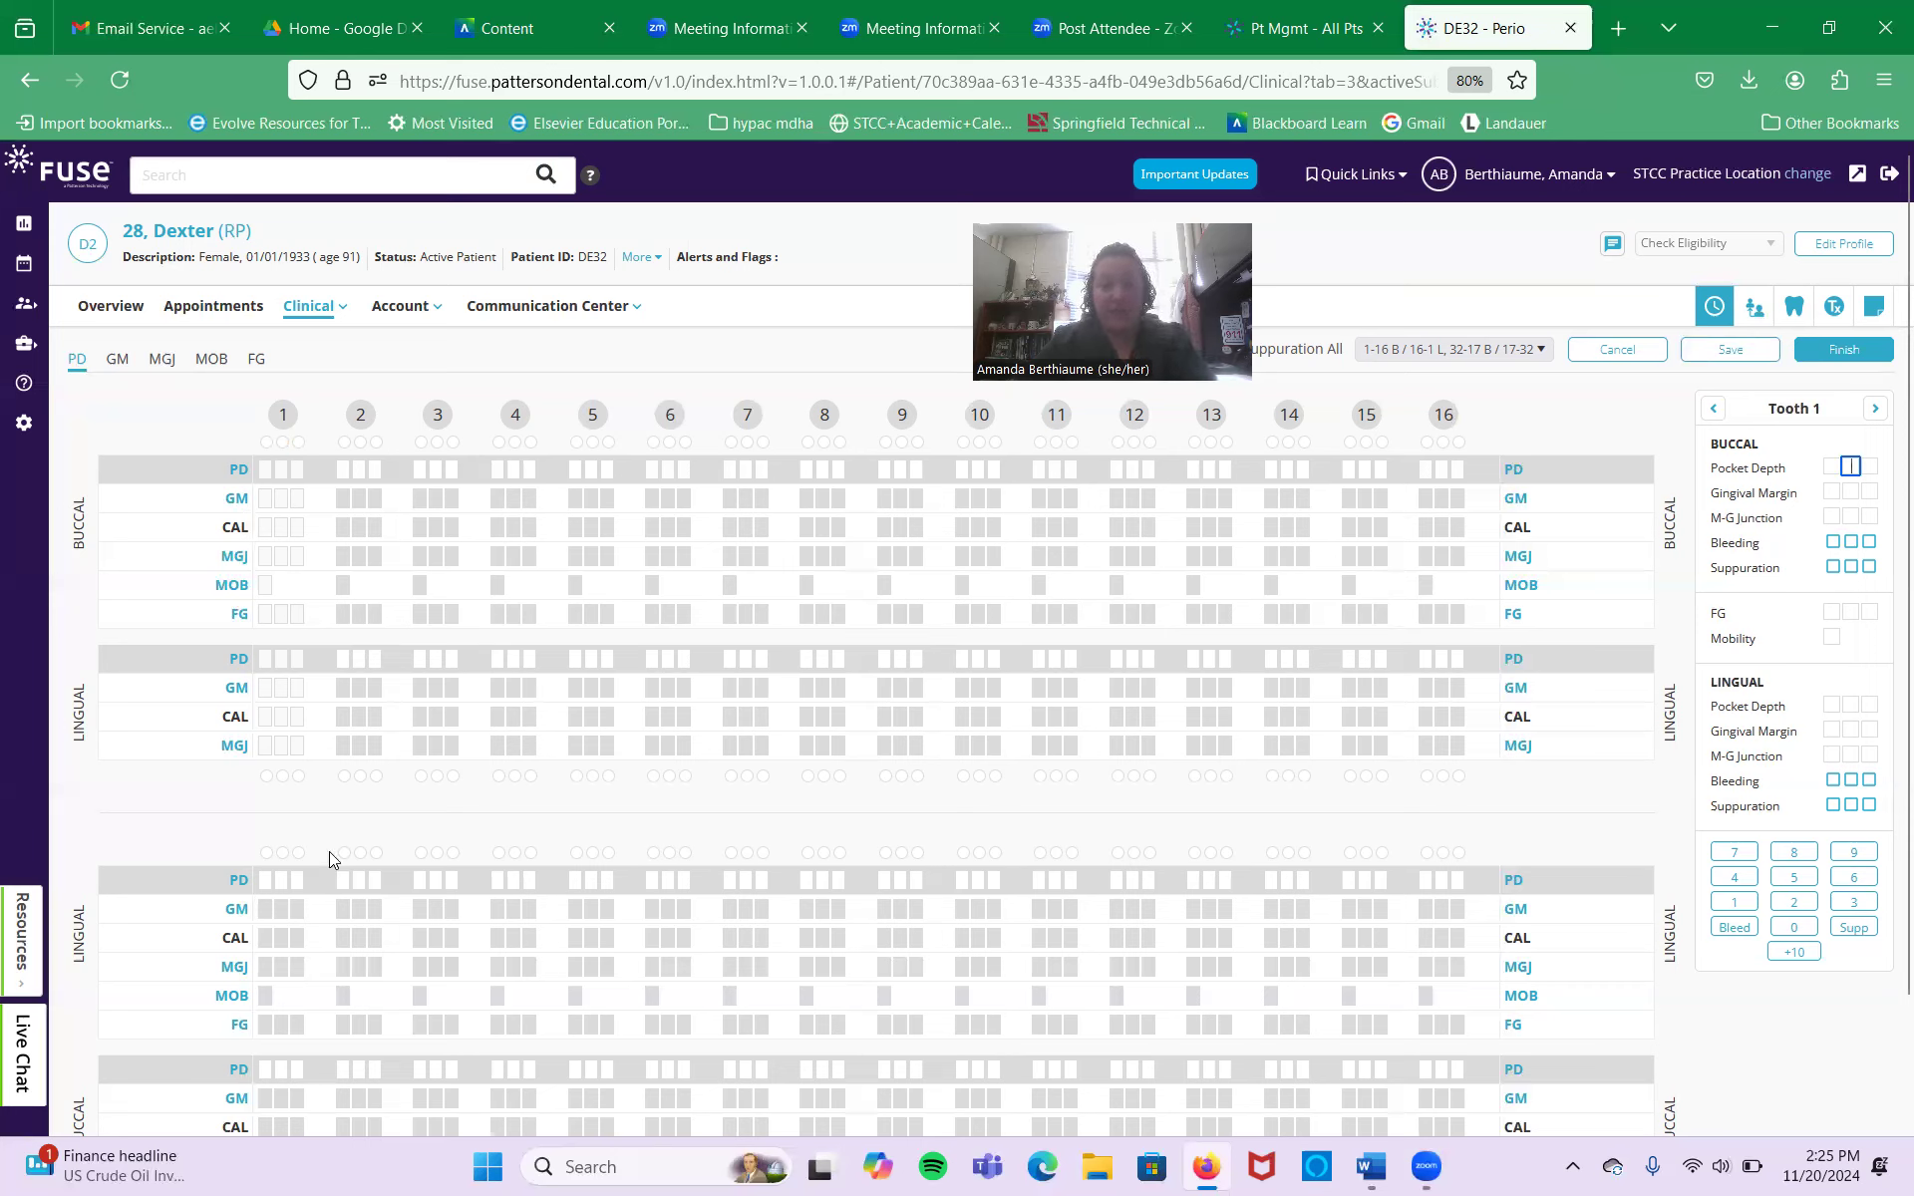
pyautogui.press('b')
pyautogui.press('s')
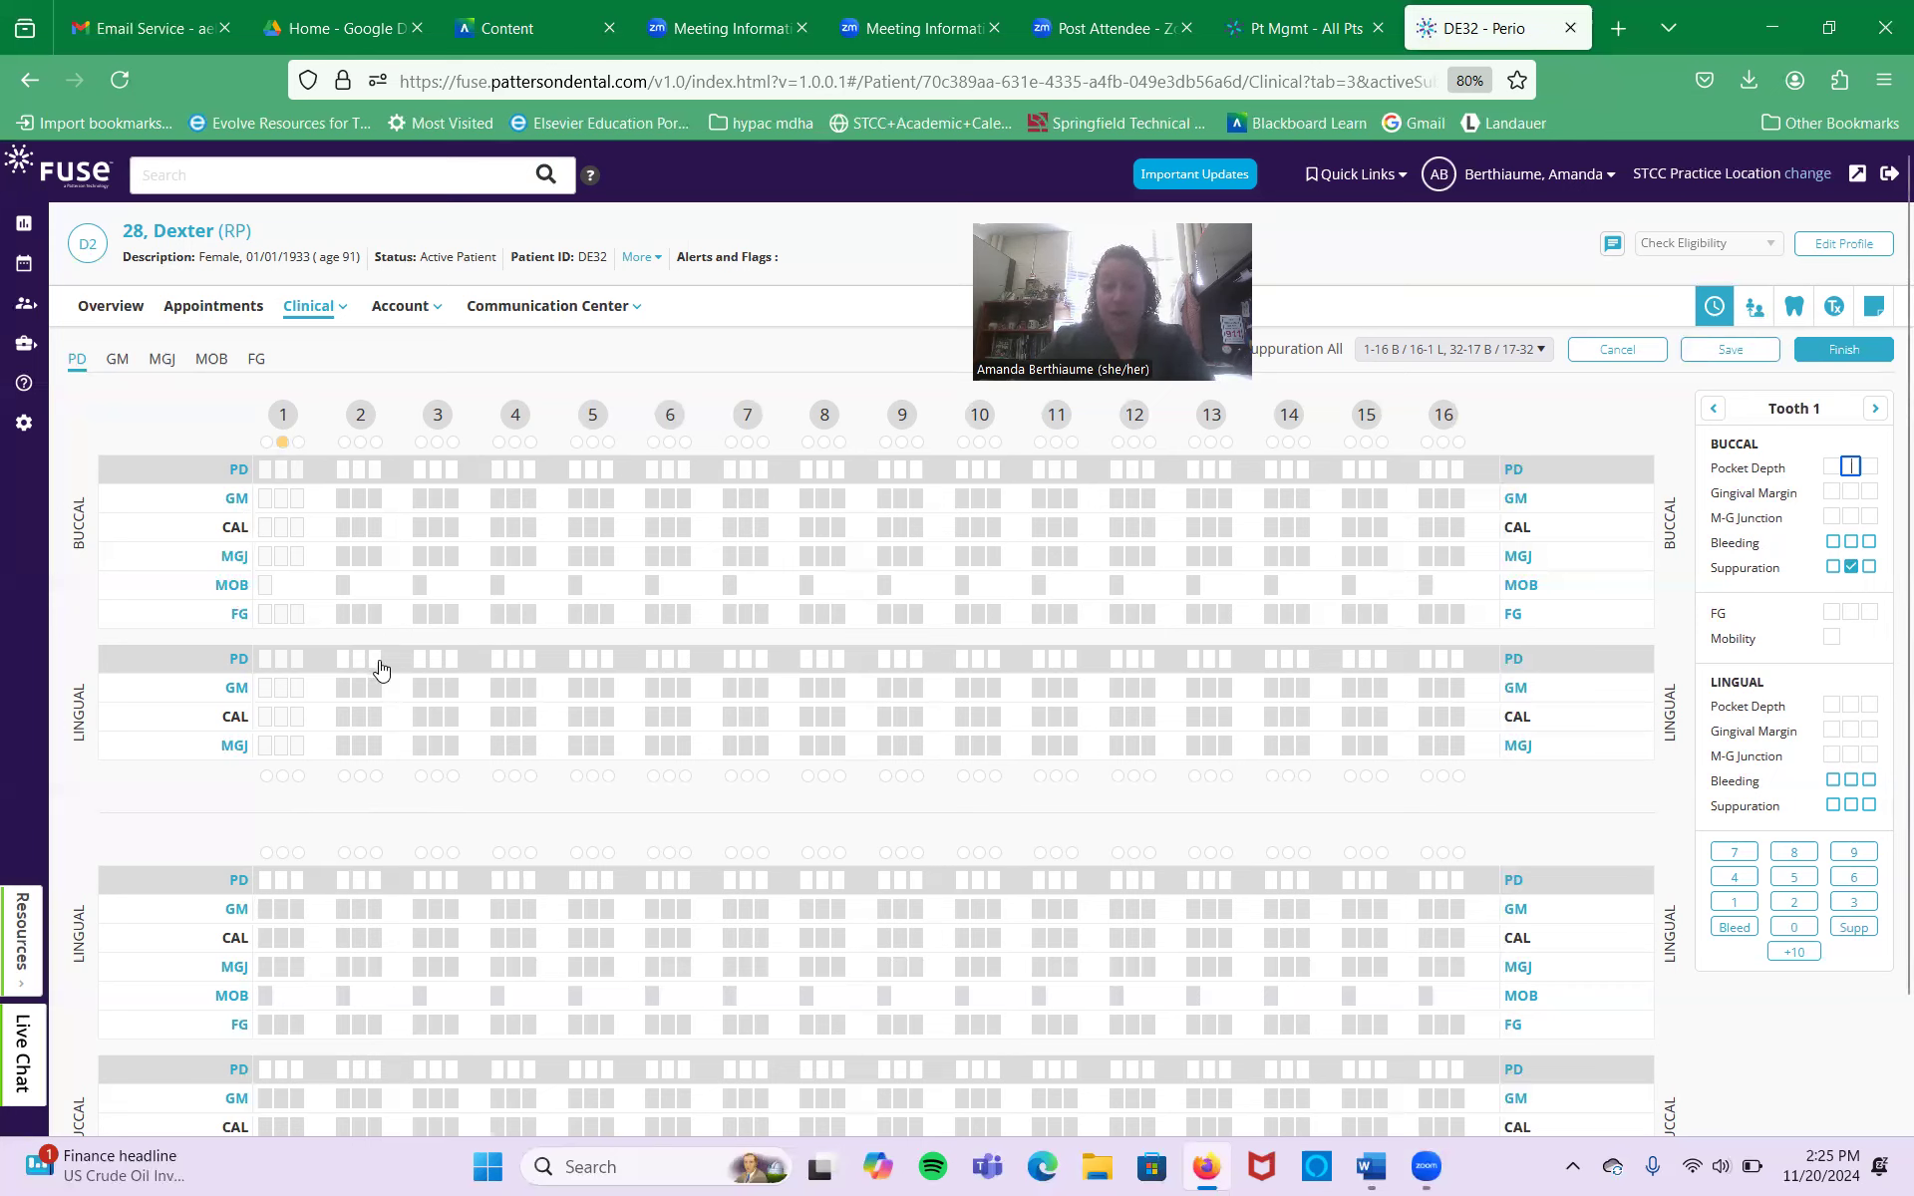
pyautogui.click(283, 444)
pyautogui.click(281, 445)
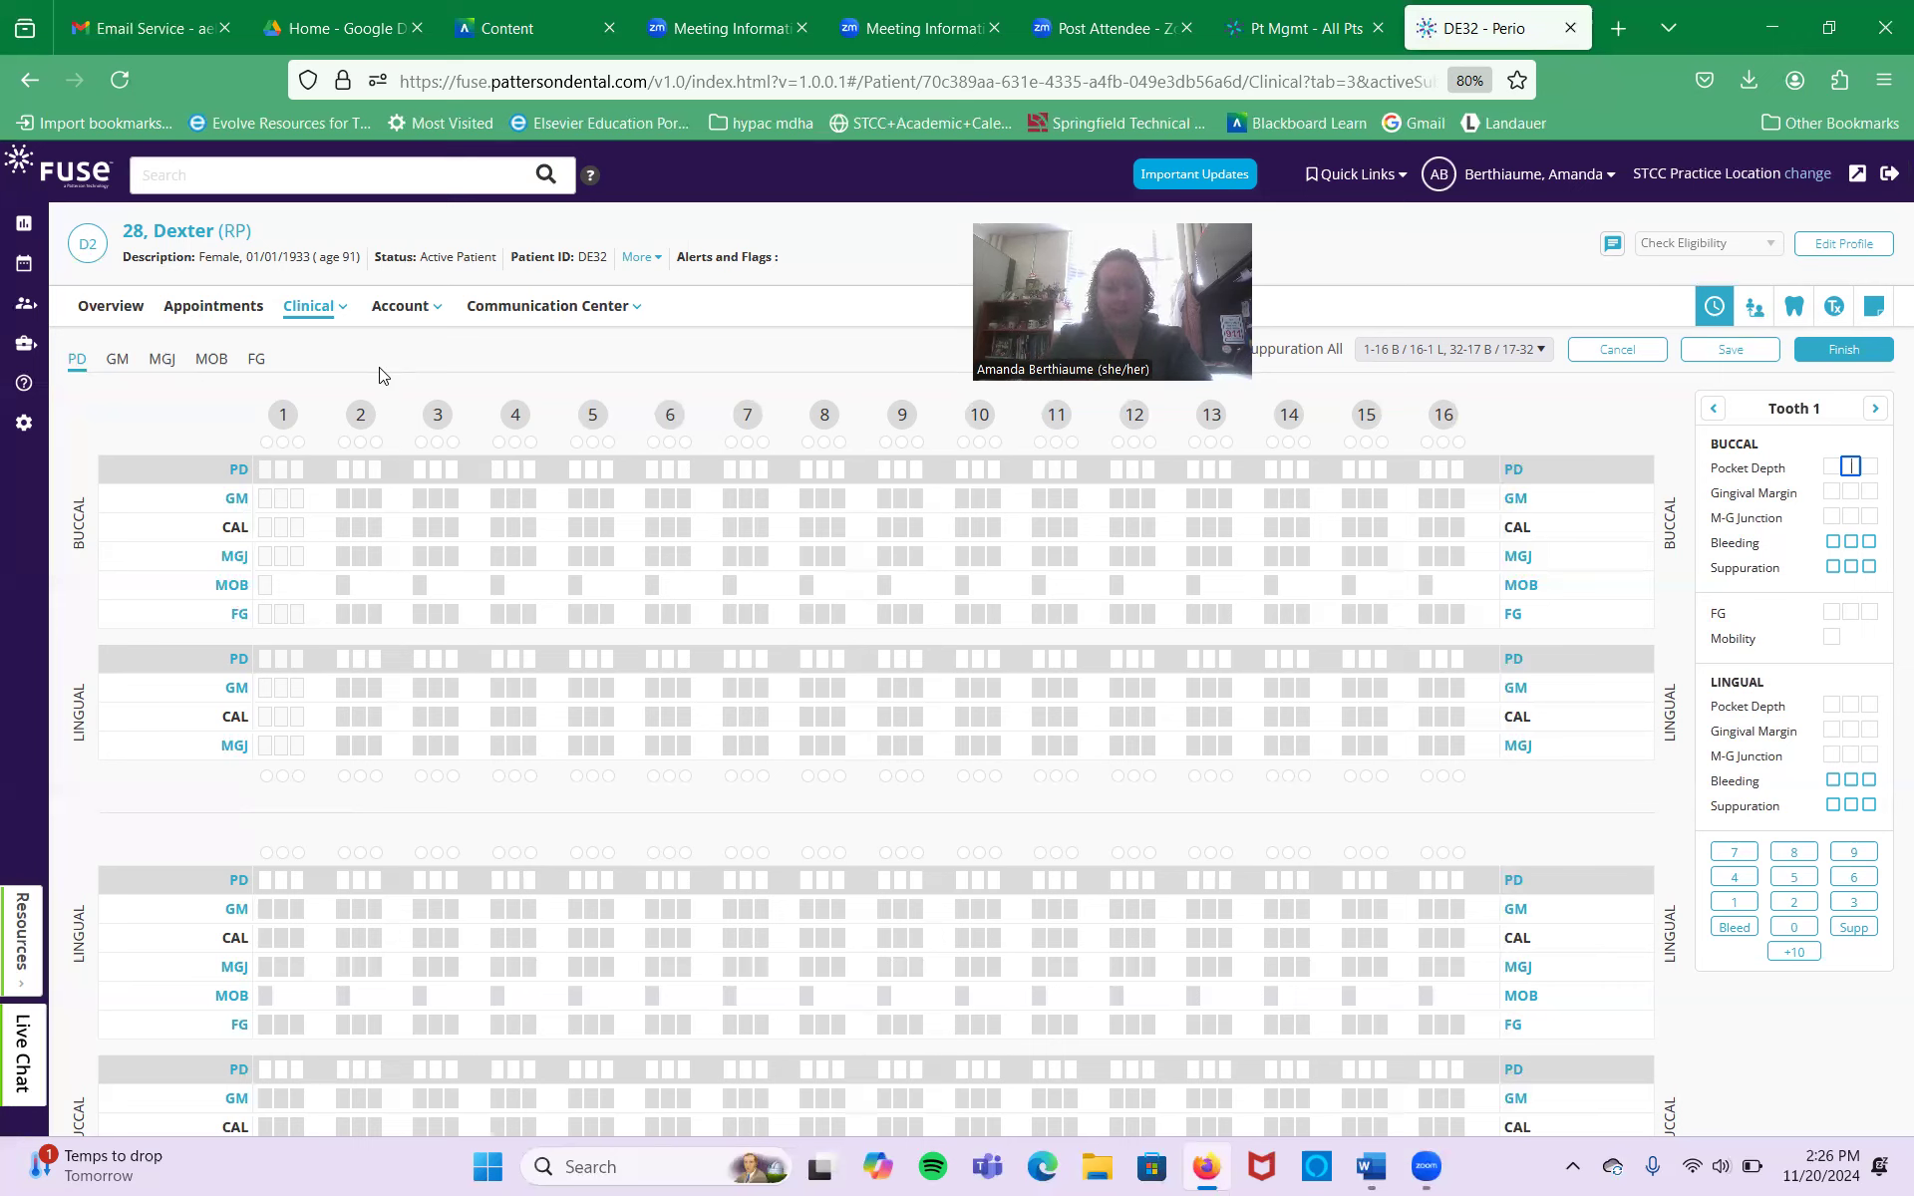
# Mark suppuration on tooth 1's first buccal site
pyautogui.click(76, 361)
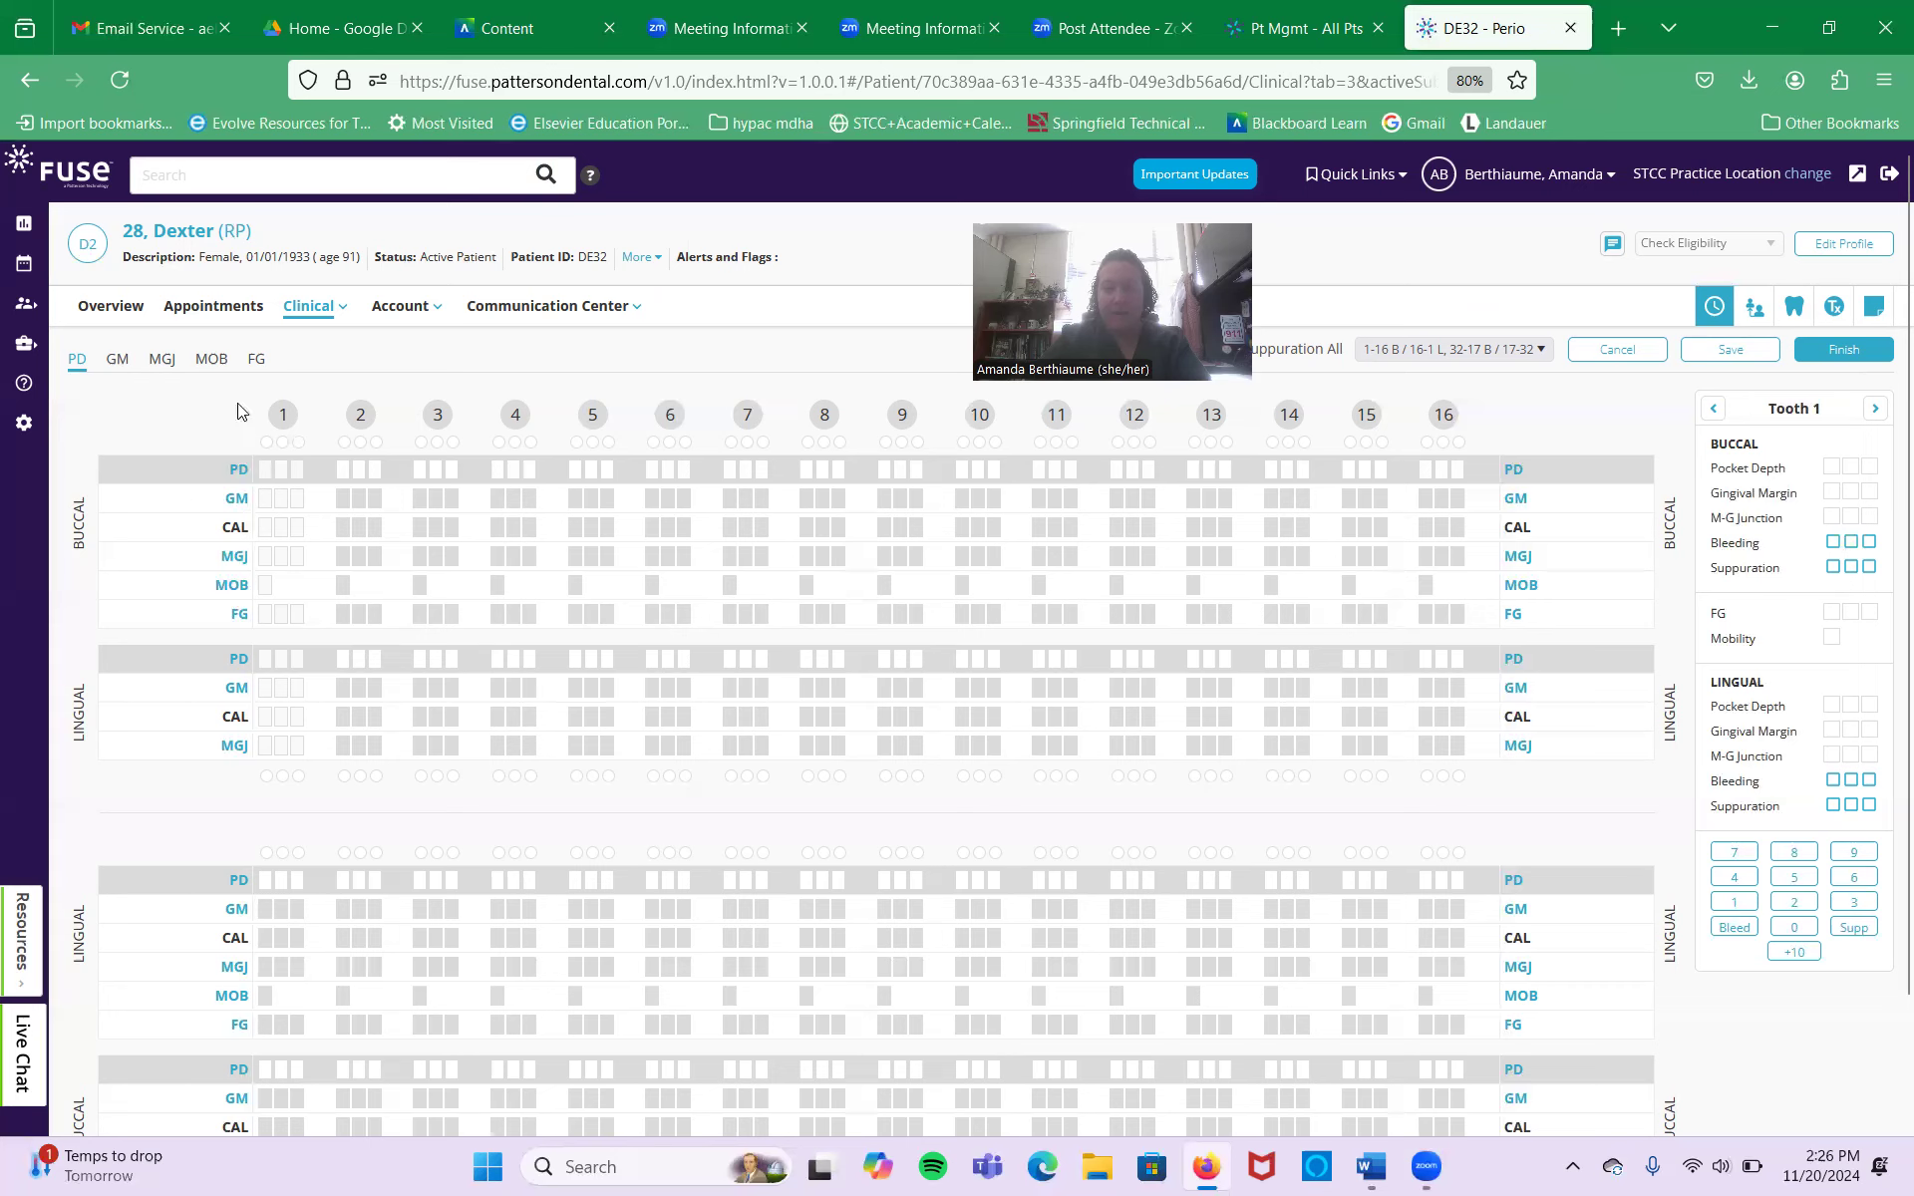
pyautogui.click(266, 444)
pyautogui.click(267, 443)
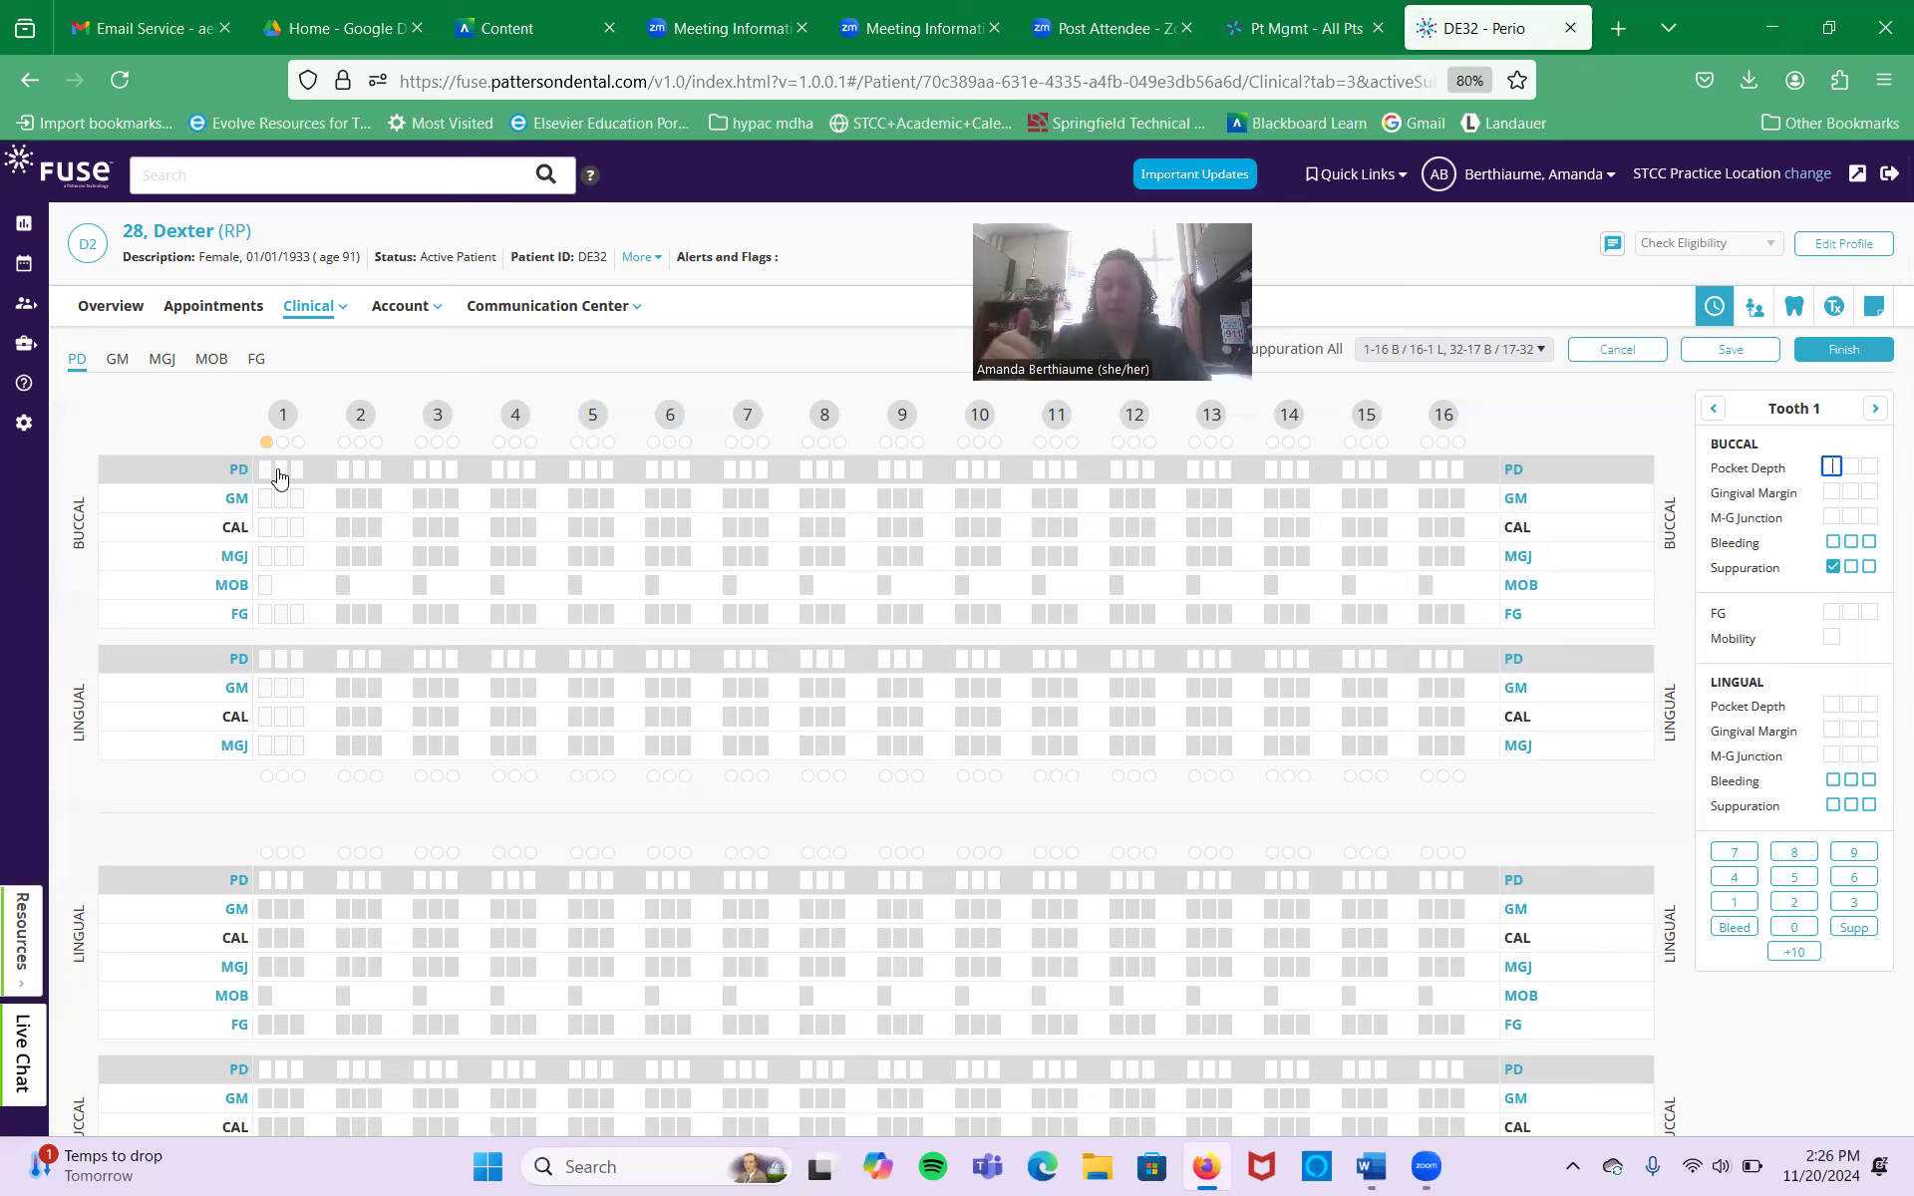
# Chart teeth 1–15 buccal pocket depths: 323 twice, 324, 434 twice, 545 twice, 535 twice, 939 three times, 323 for the rest
pyautogui.write('32')
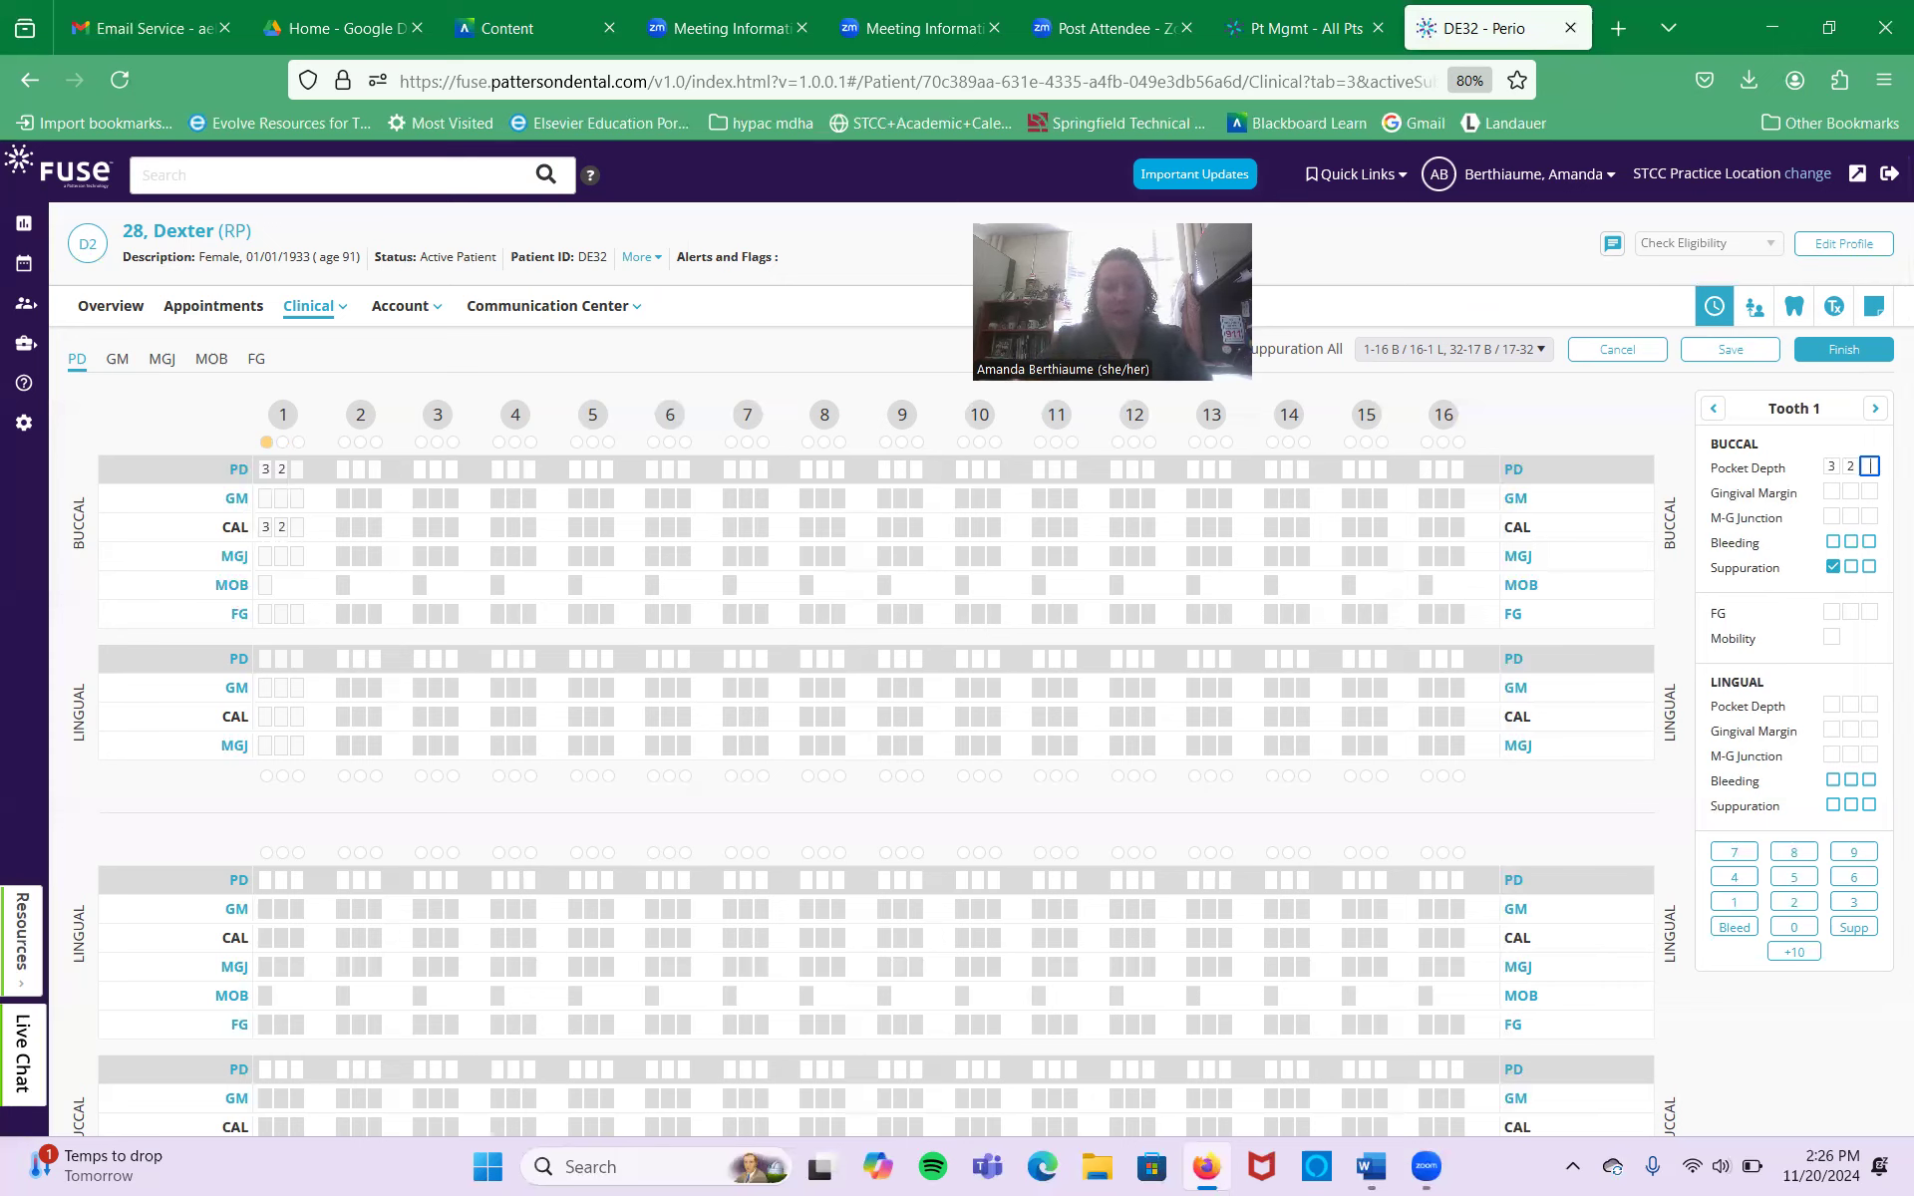
pyautogui.write('33233244')
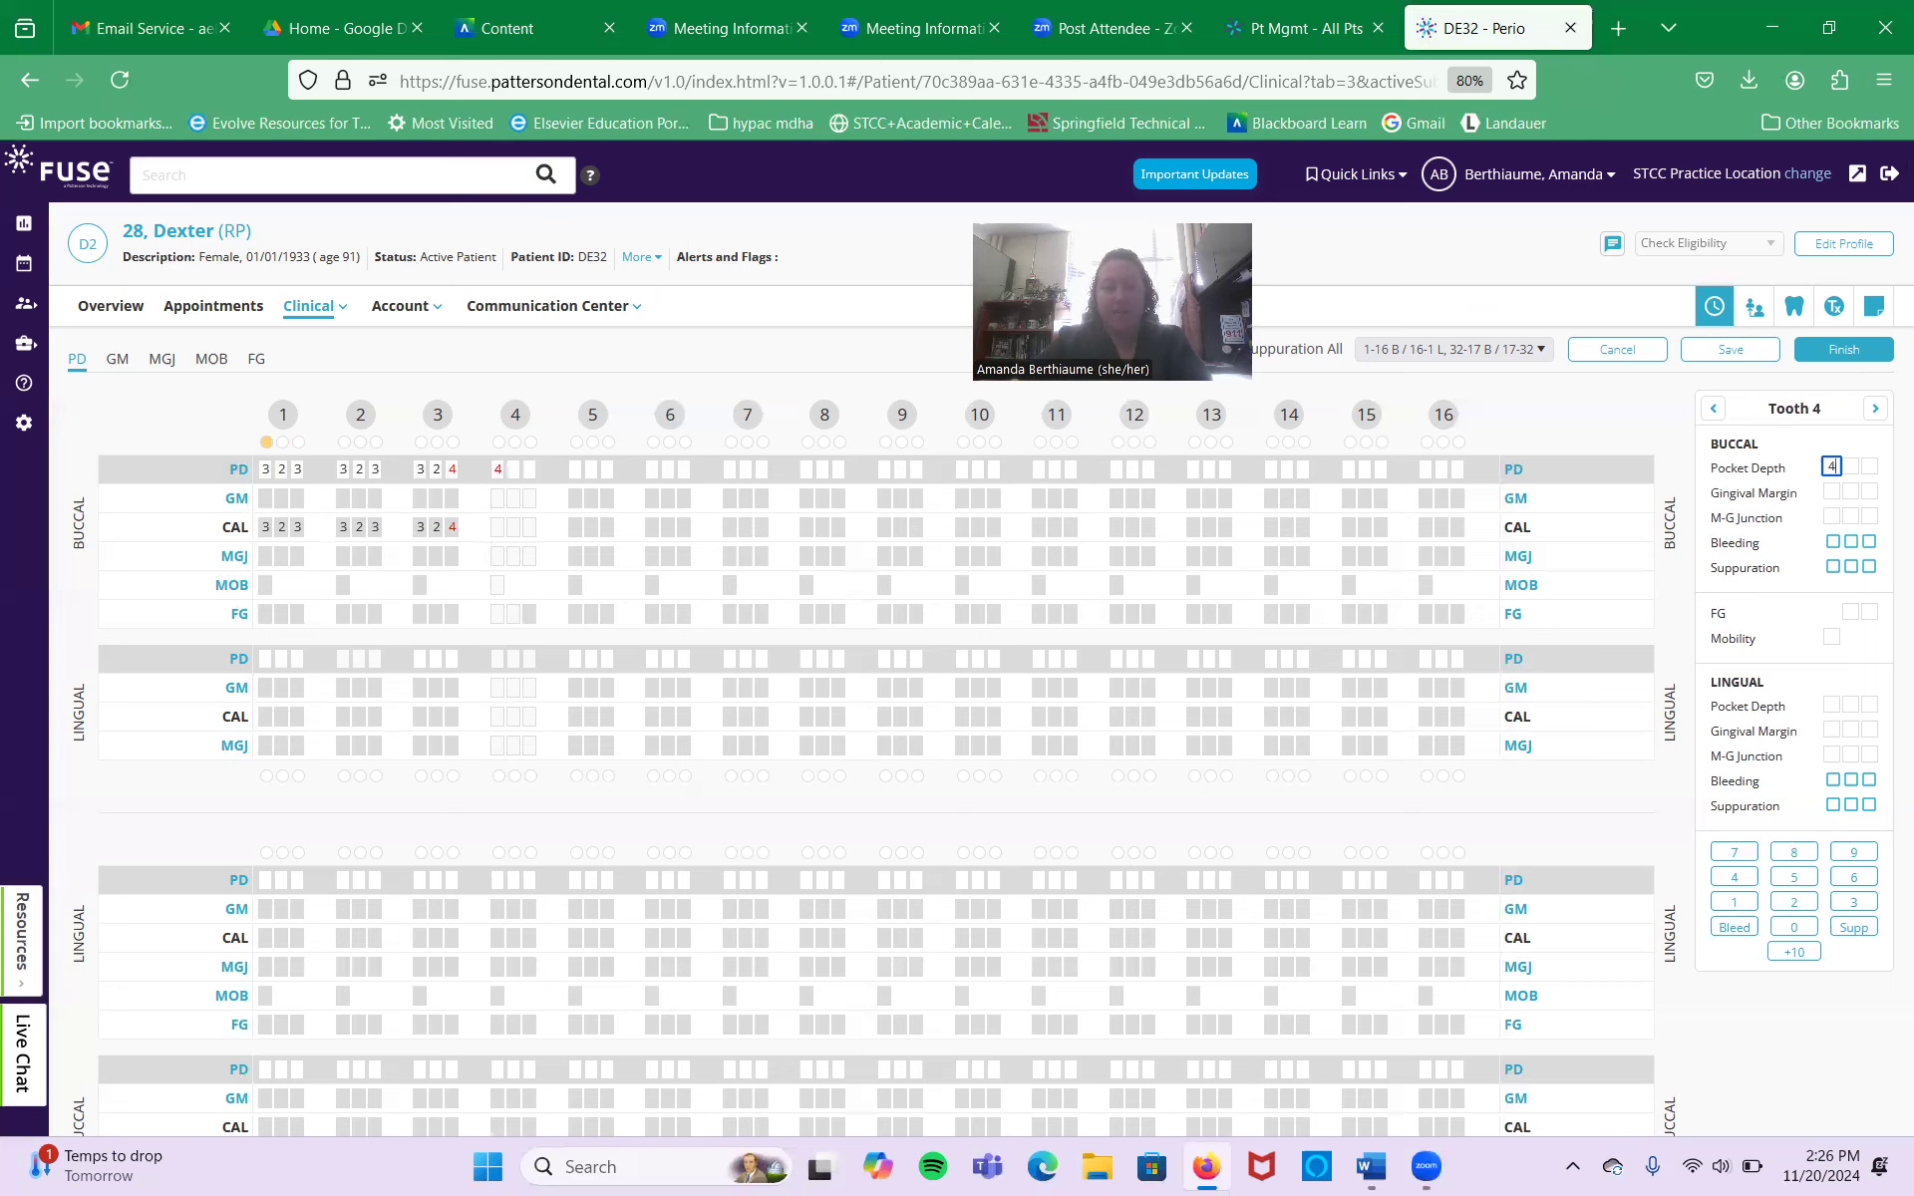
pyautogui.write('34434545545')
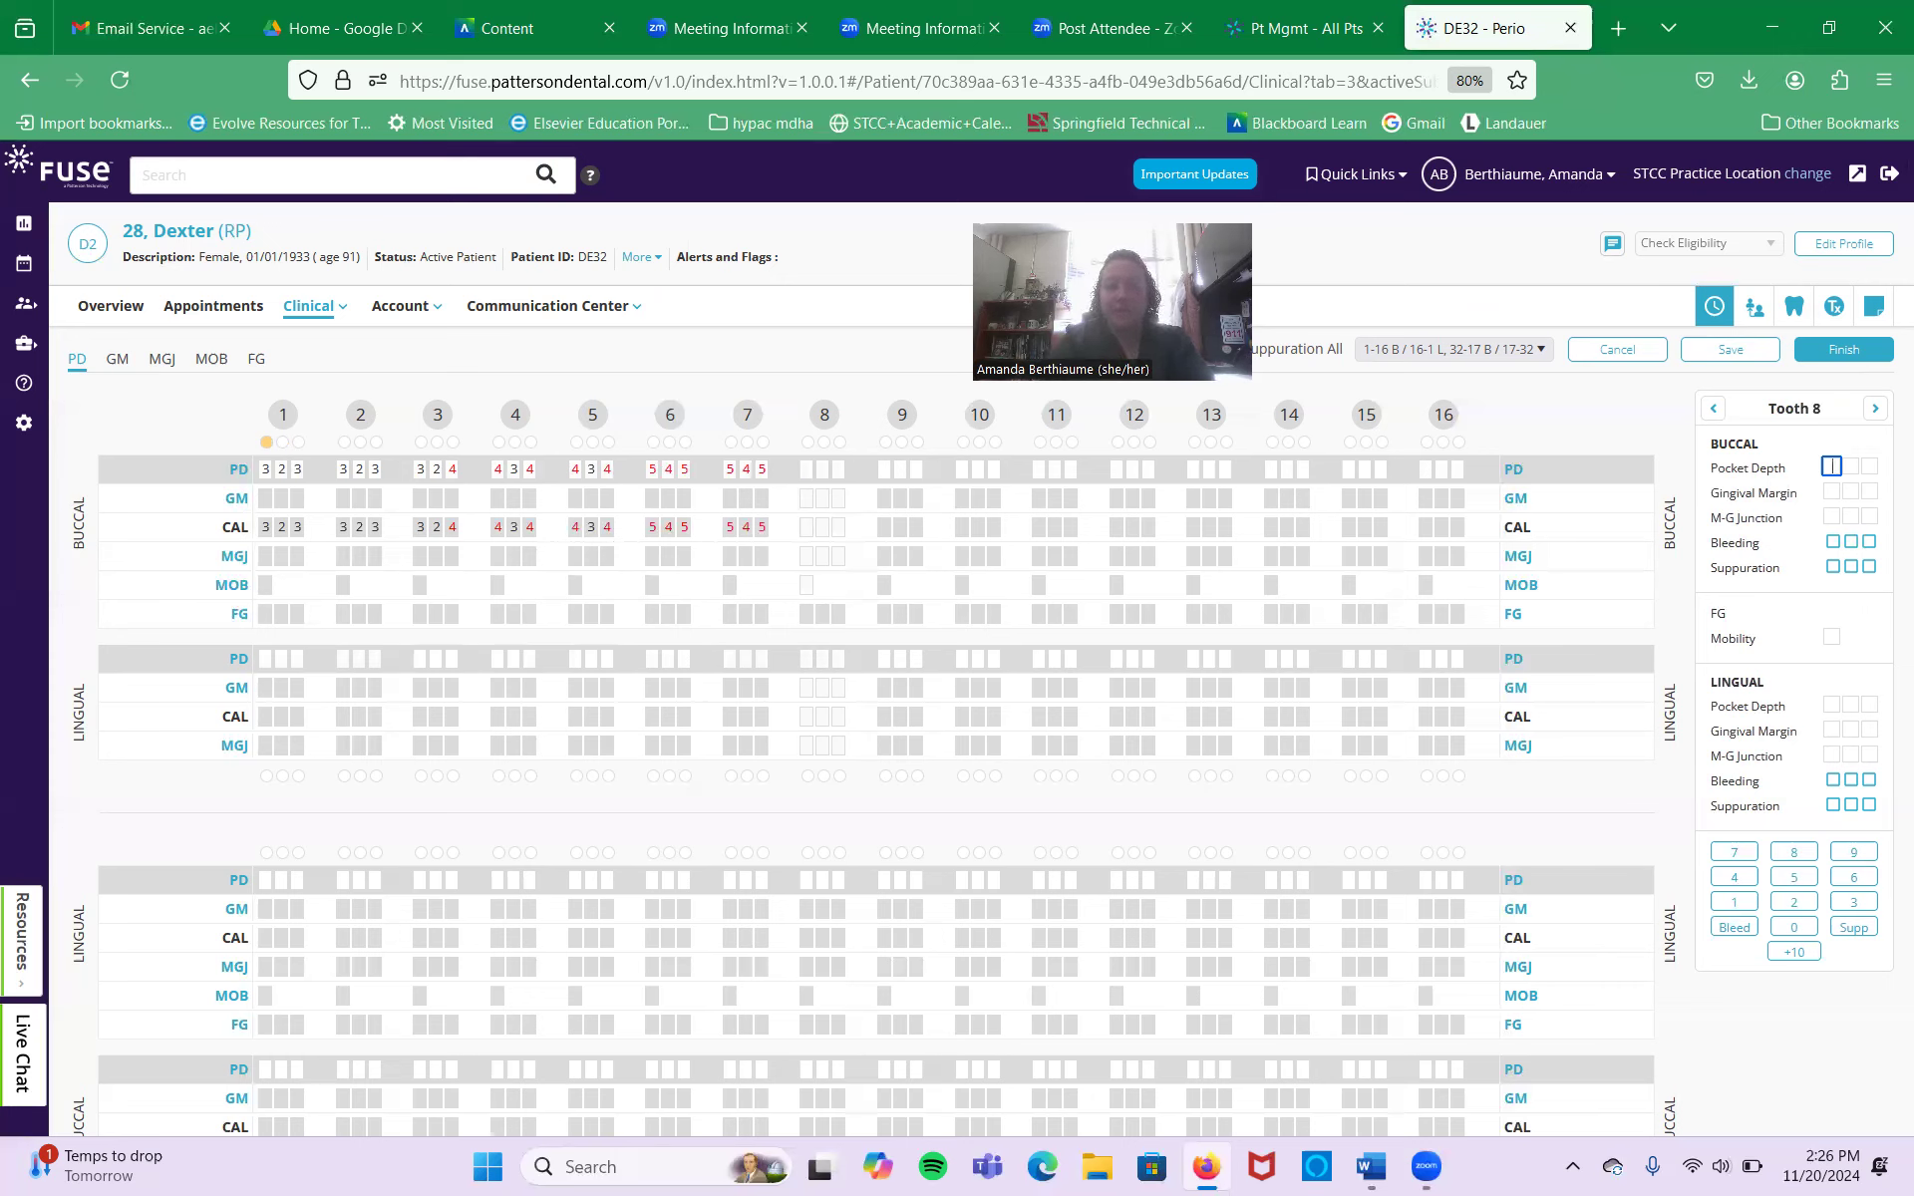
pyautogui.write('53553593993993932332332')
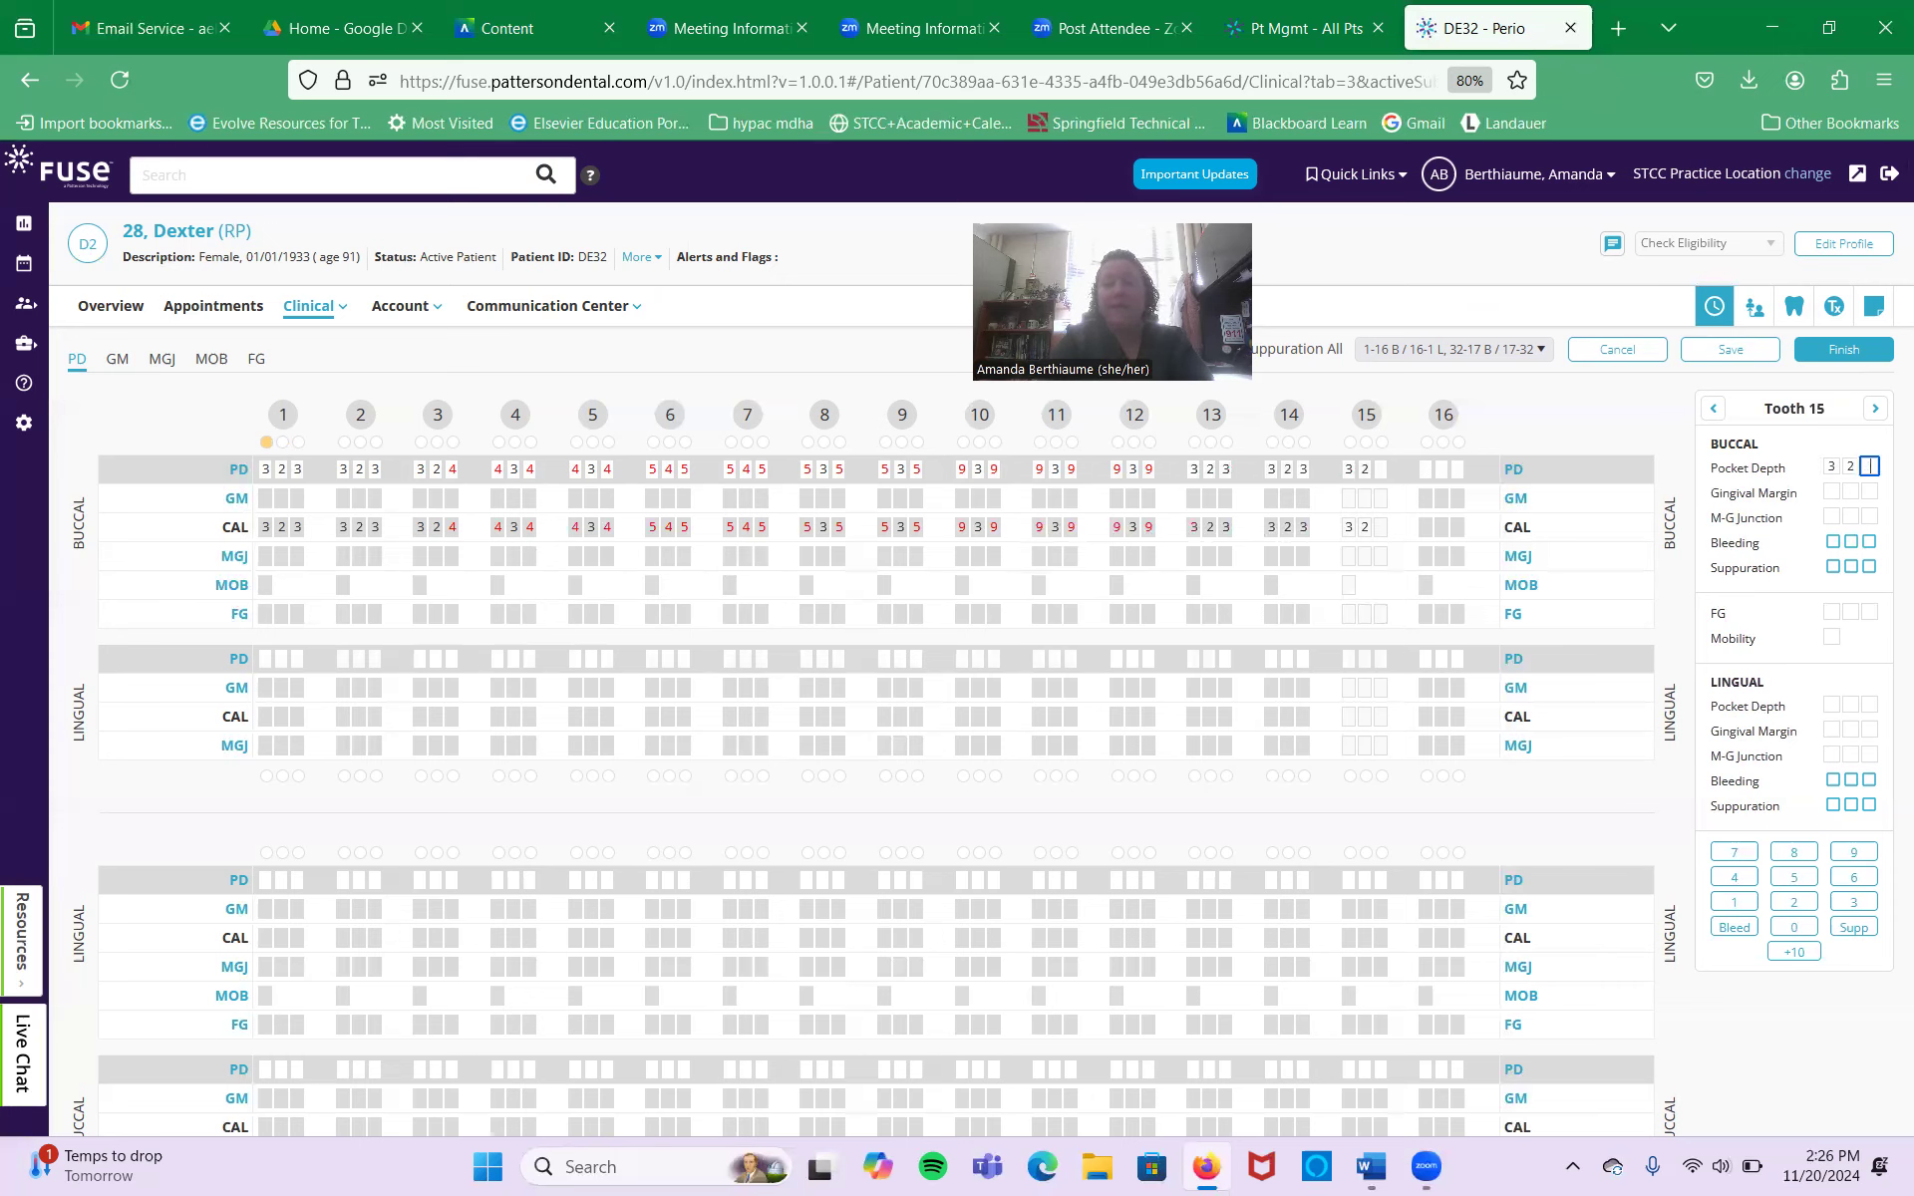
# Finish teeth 15–16 buccal with 323 and chart lingual pocket depths: 323 for teeth 16–9, and 233, 323, 232, 323, 332 for teeth 8–4
pyautogui.write('332332332332332332332332332')
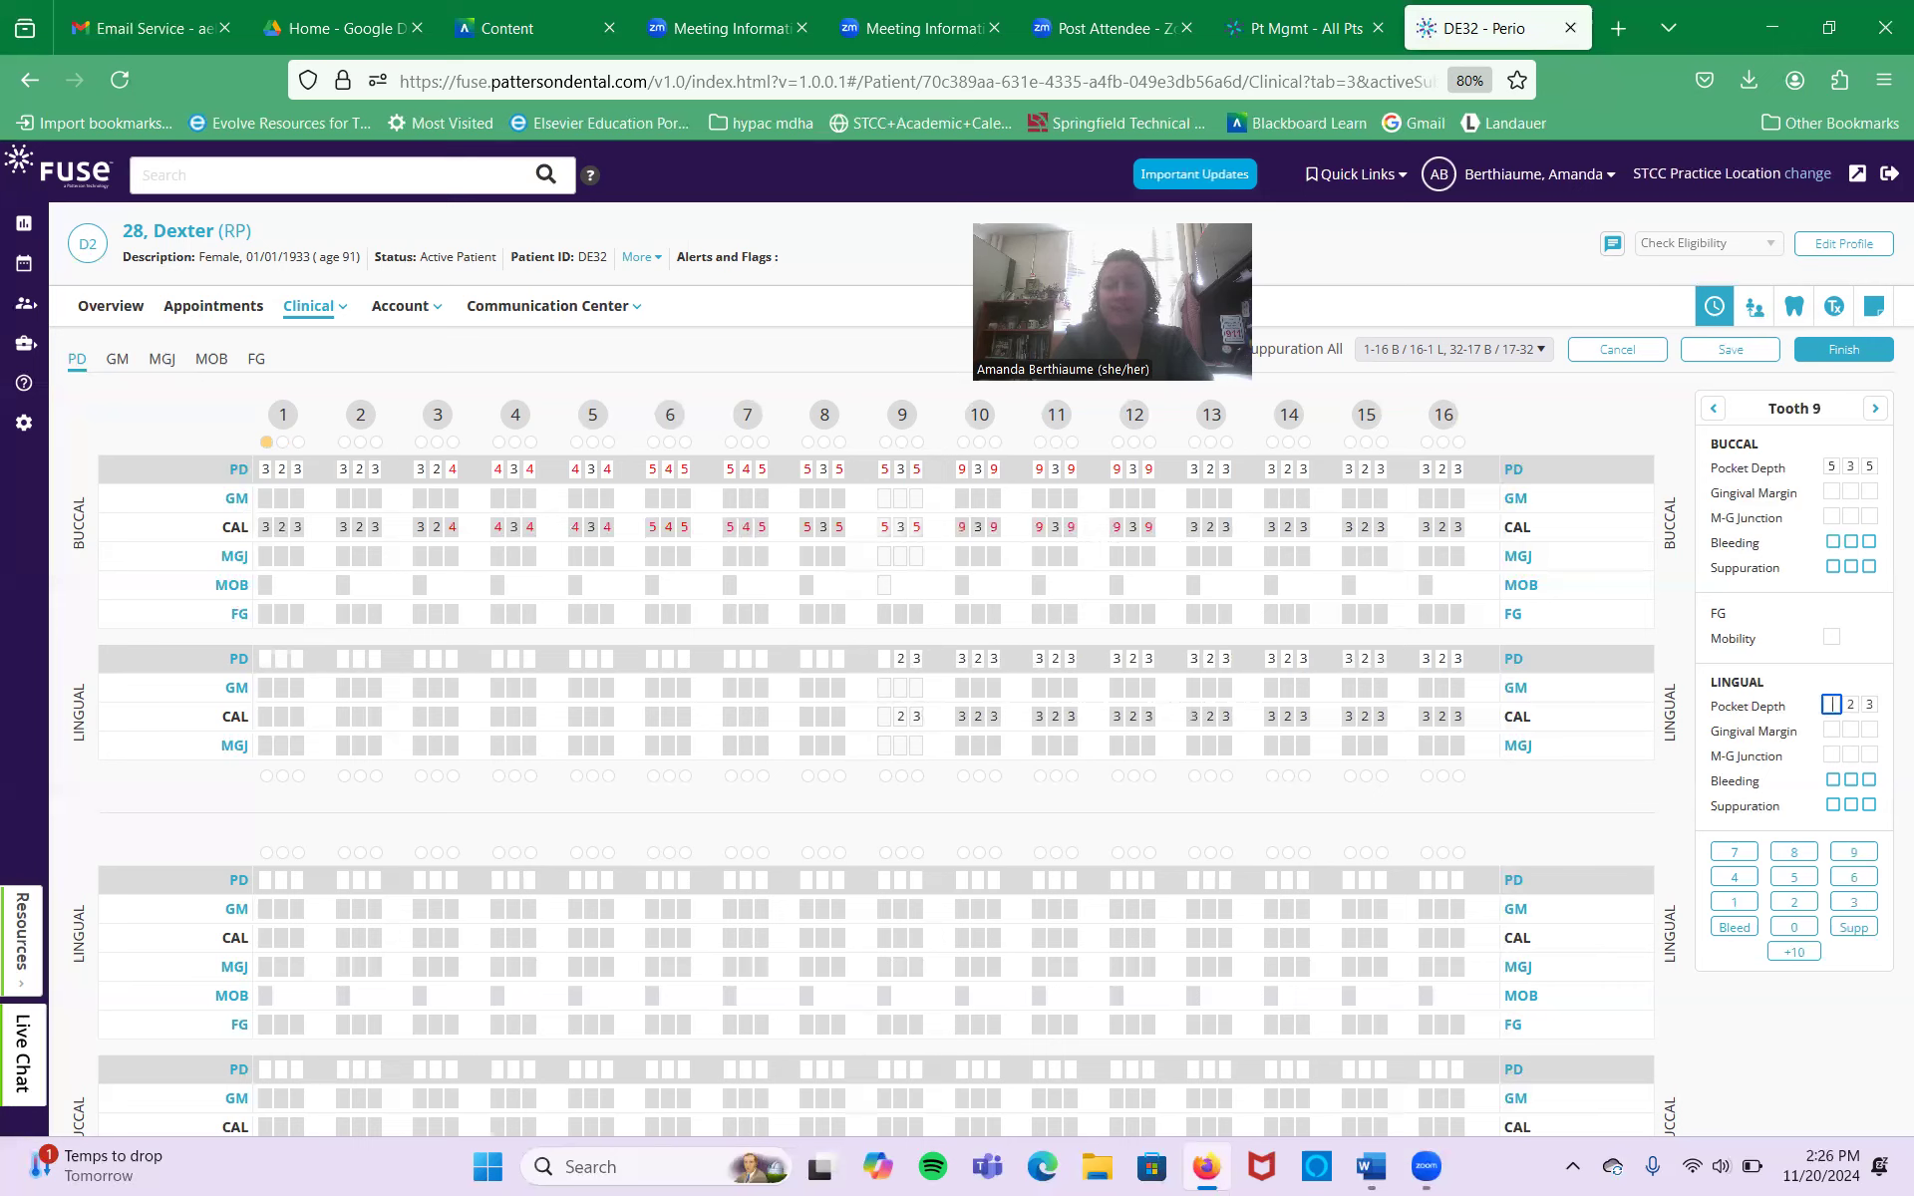
pyautogui.write('333')
pyautogui.write('32 323 232 3')
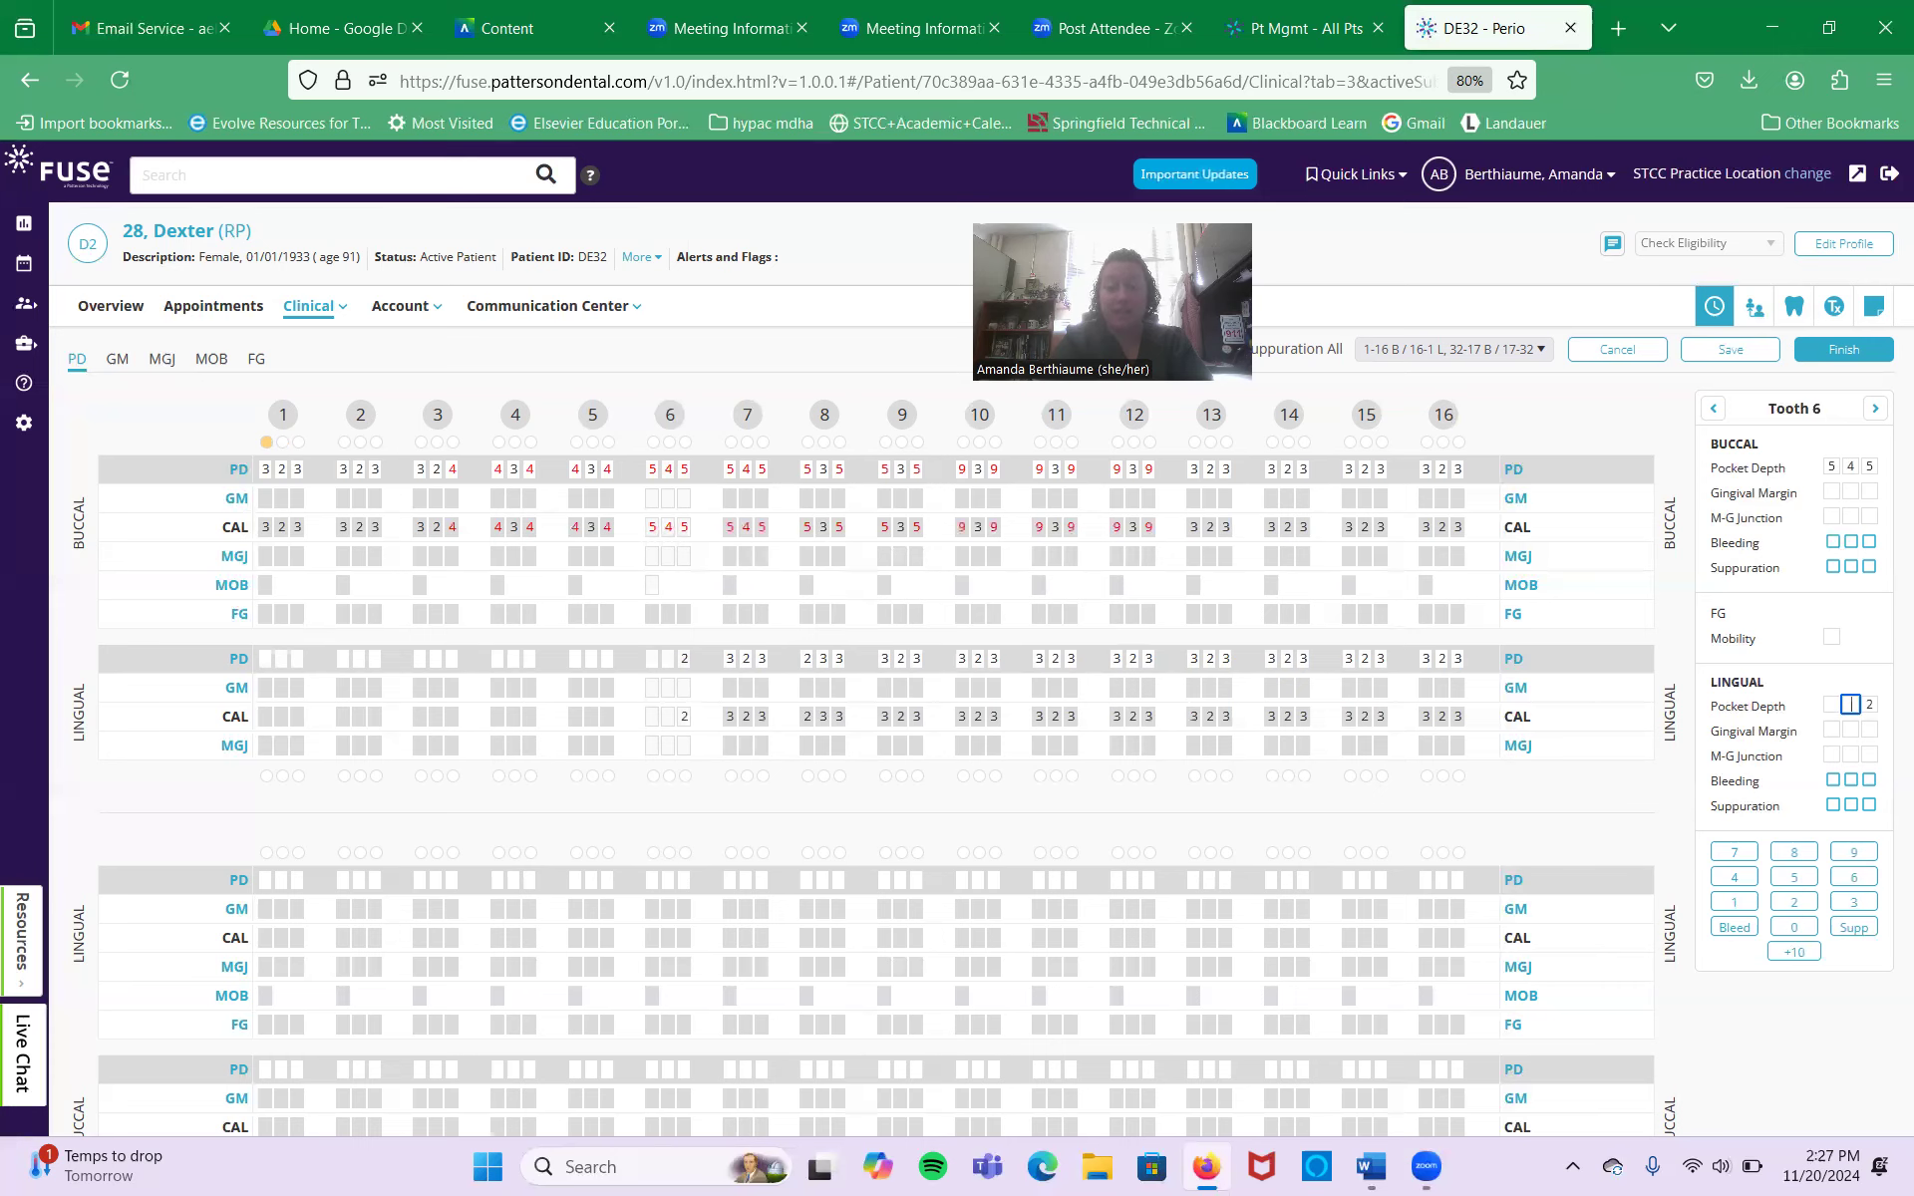
pyautogui.write('32 323 232 32')
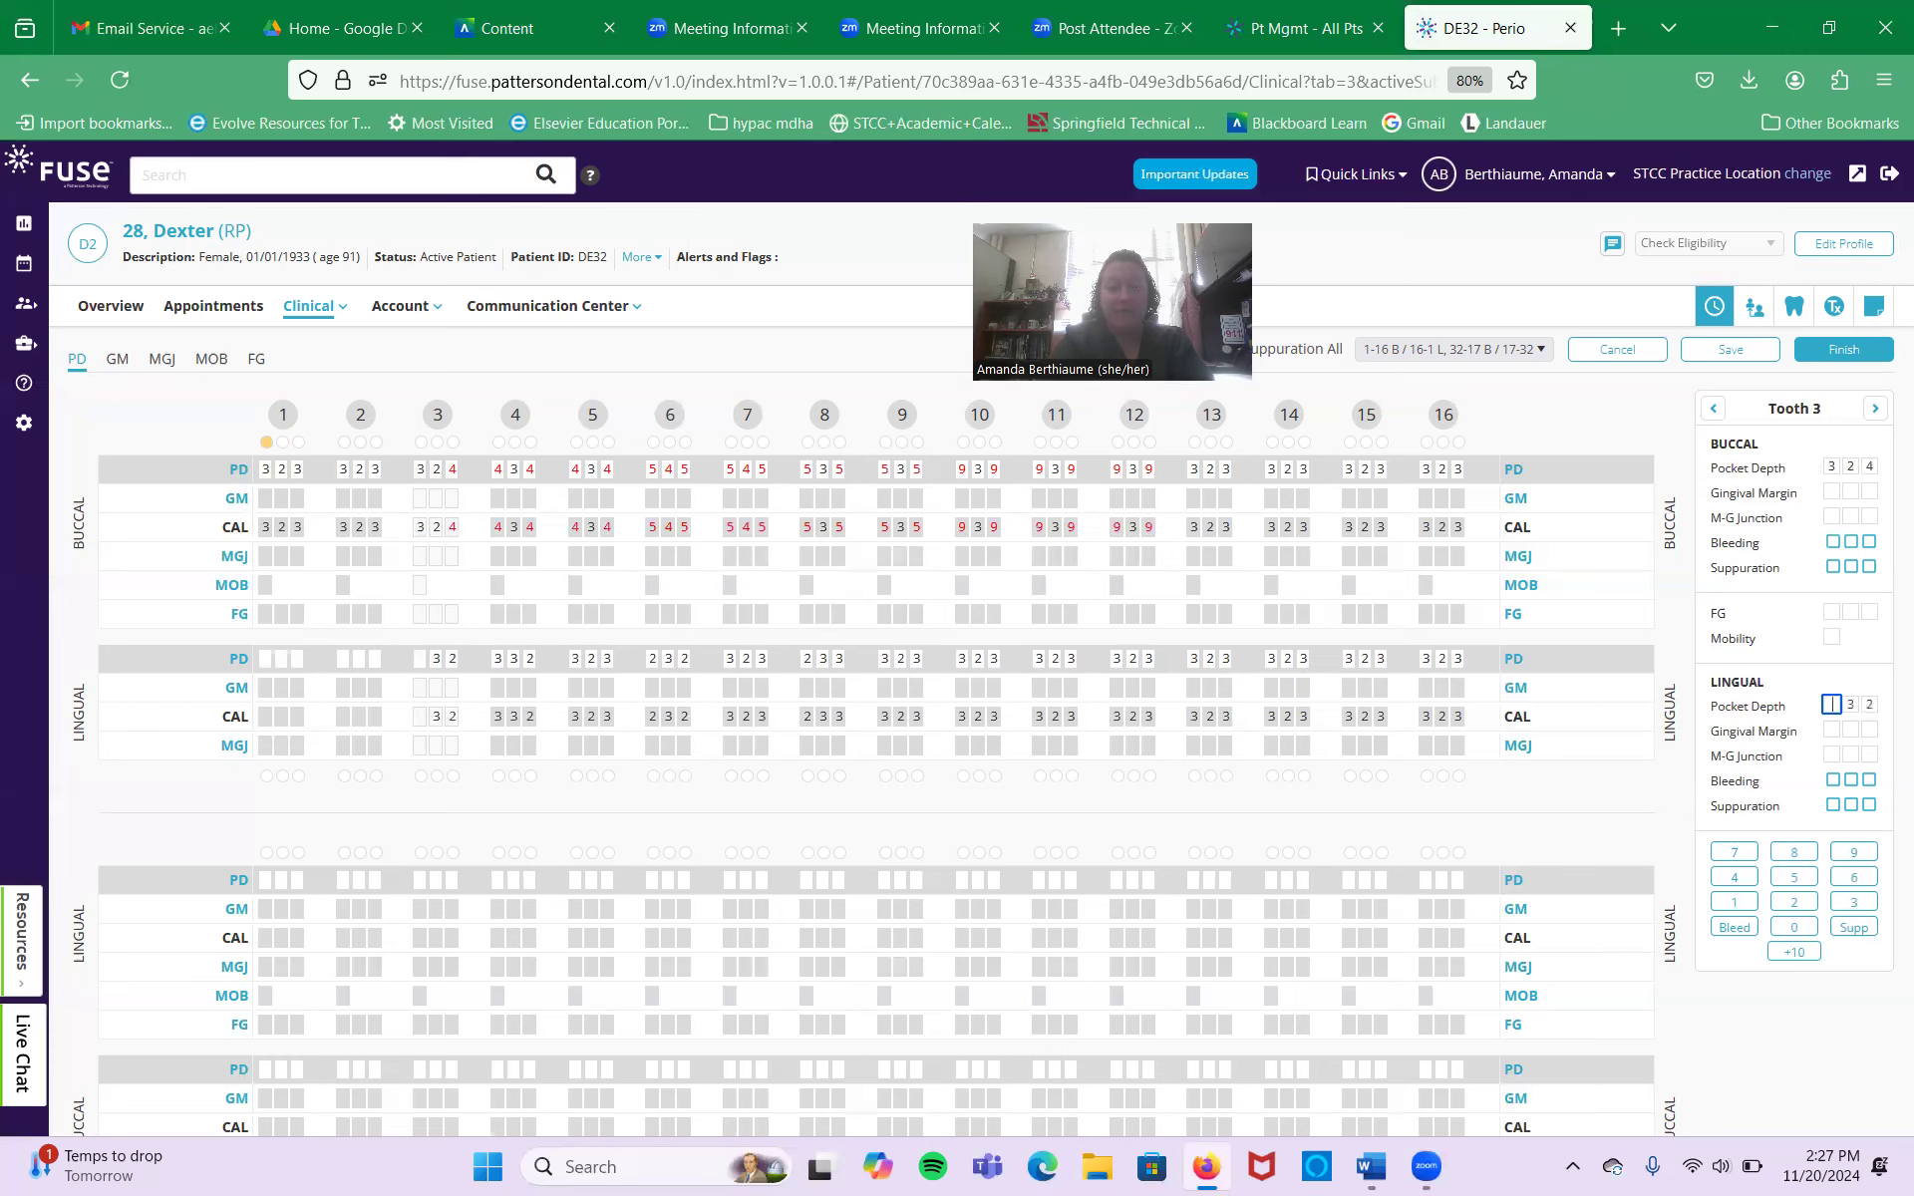
# Complete lingual pocket depths for teeth 3–1 with 232, 323, 232, and chart buccal depths of 323 for tooth 32 and 233 for teeth 31–19
pyautogui.write('3 233 323')
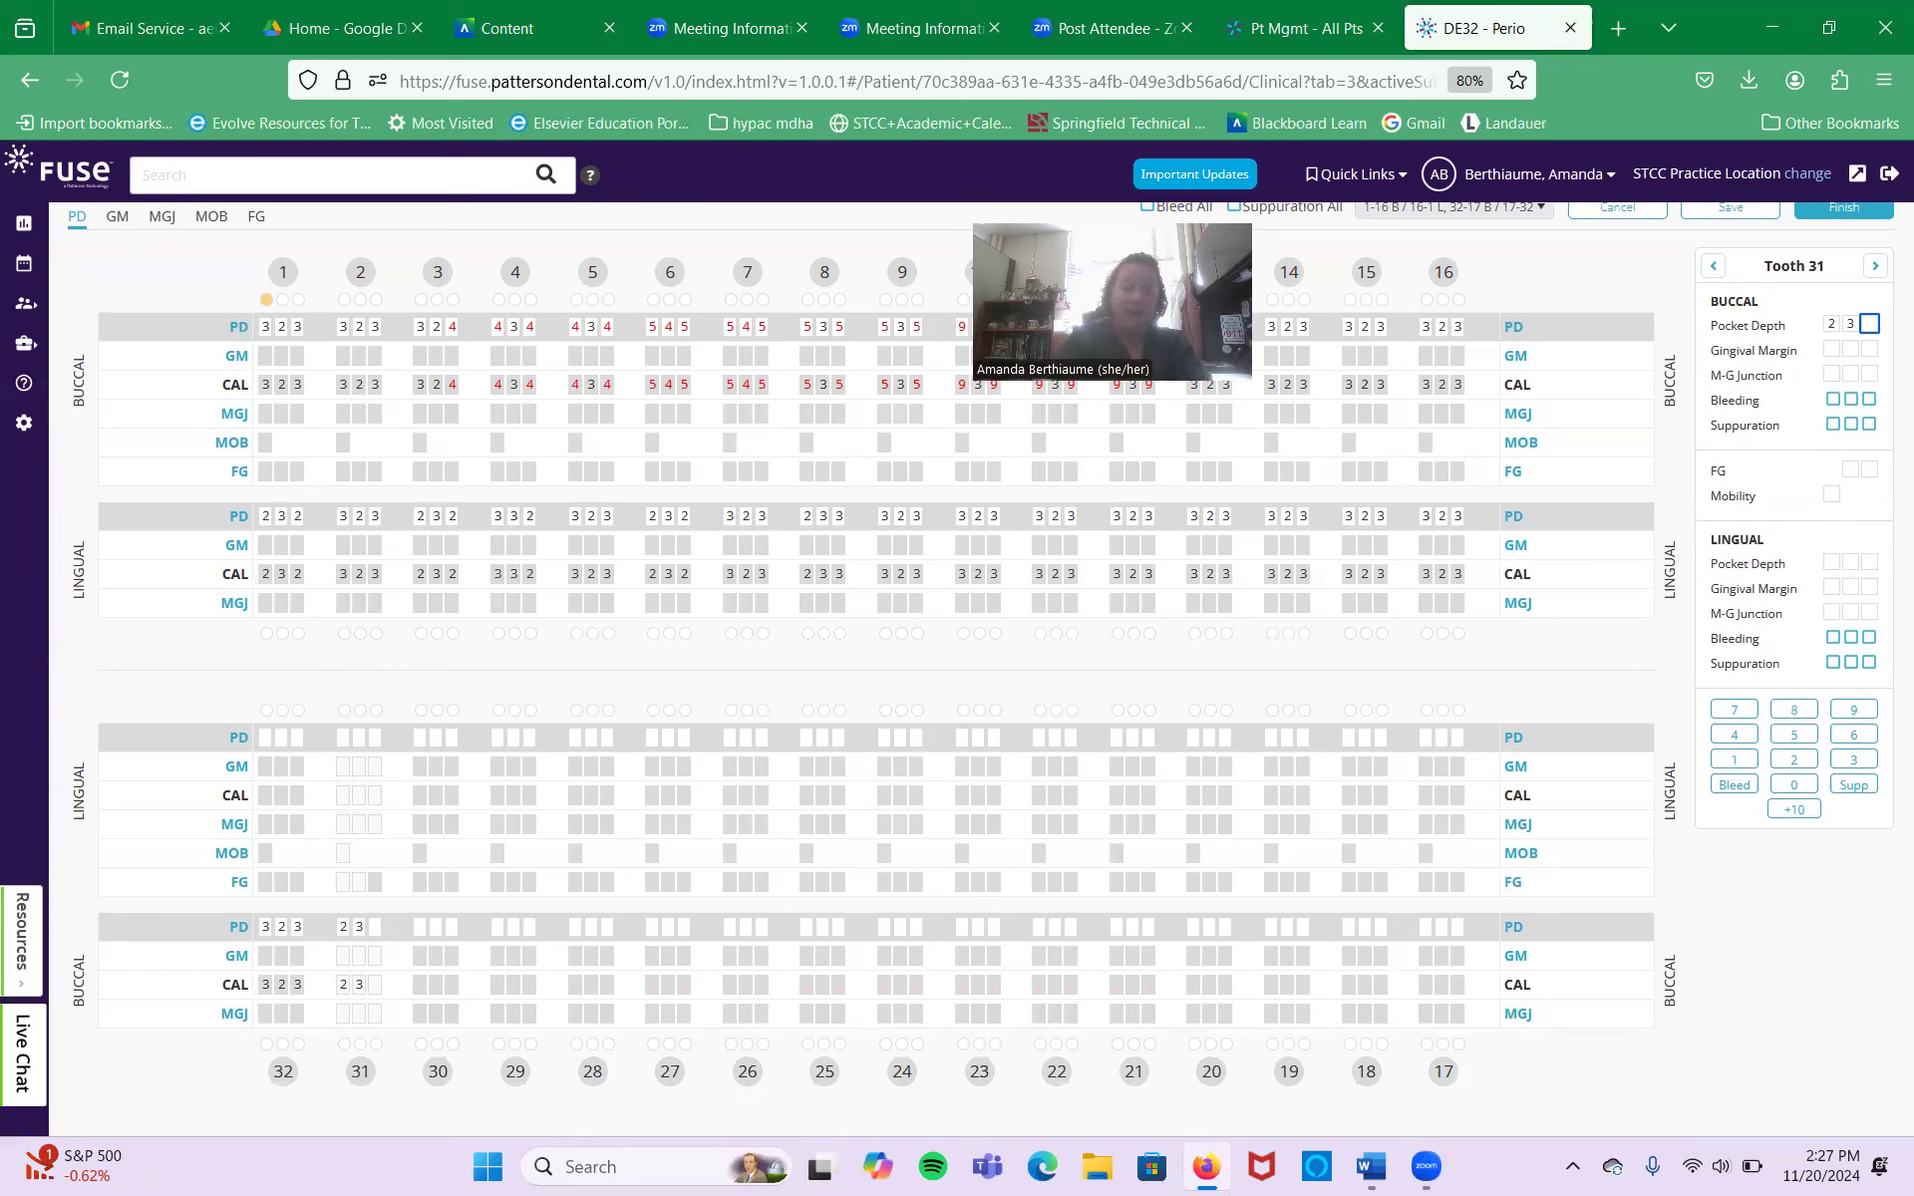
pyautogui.write('3233')
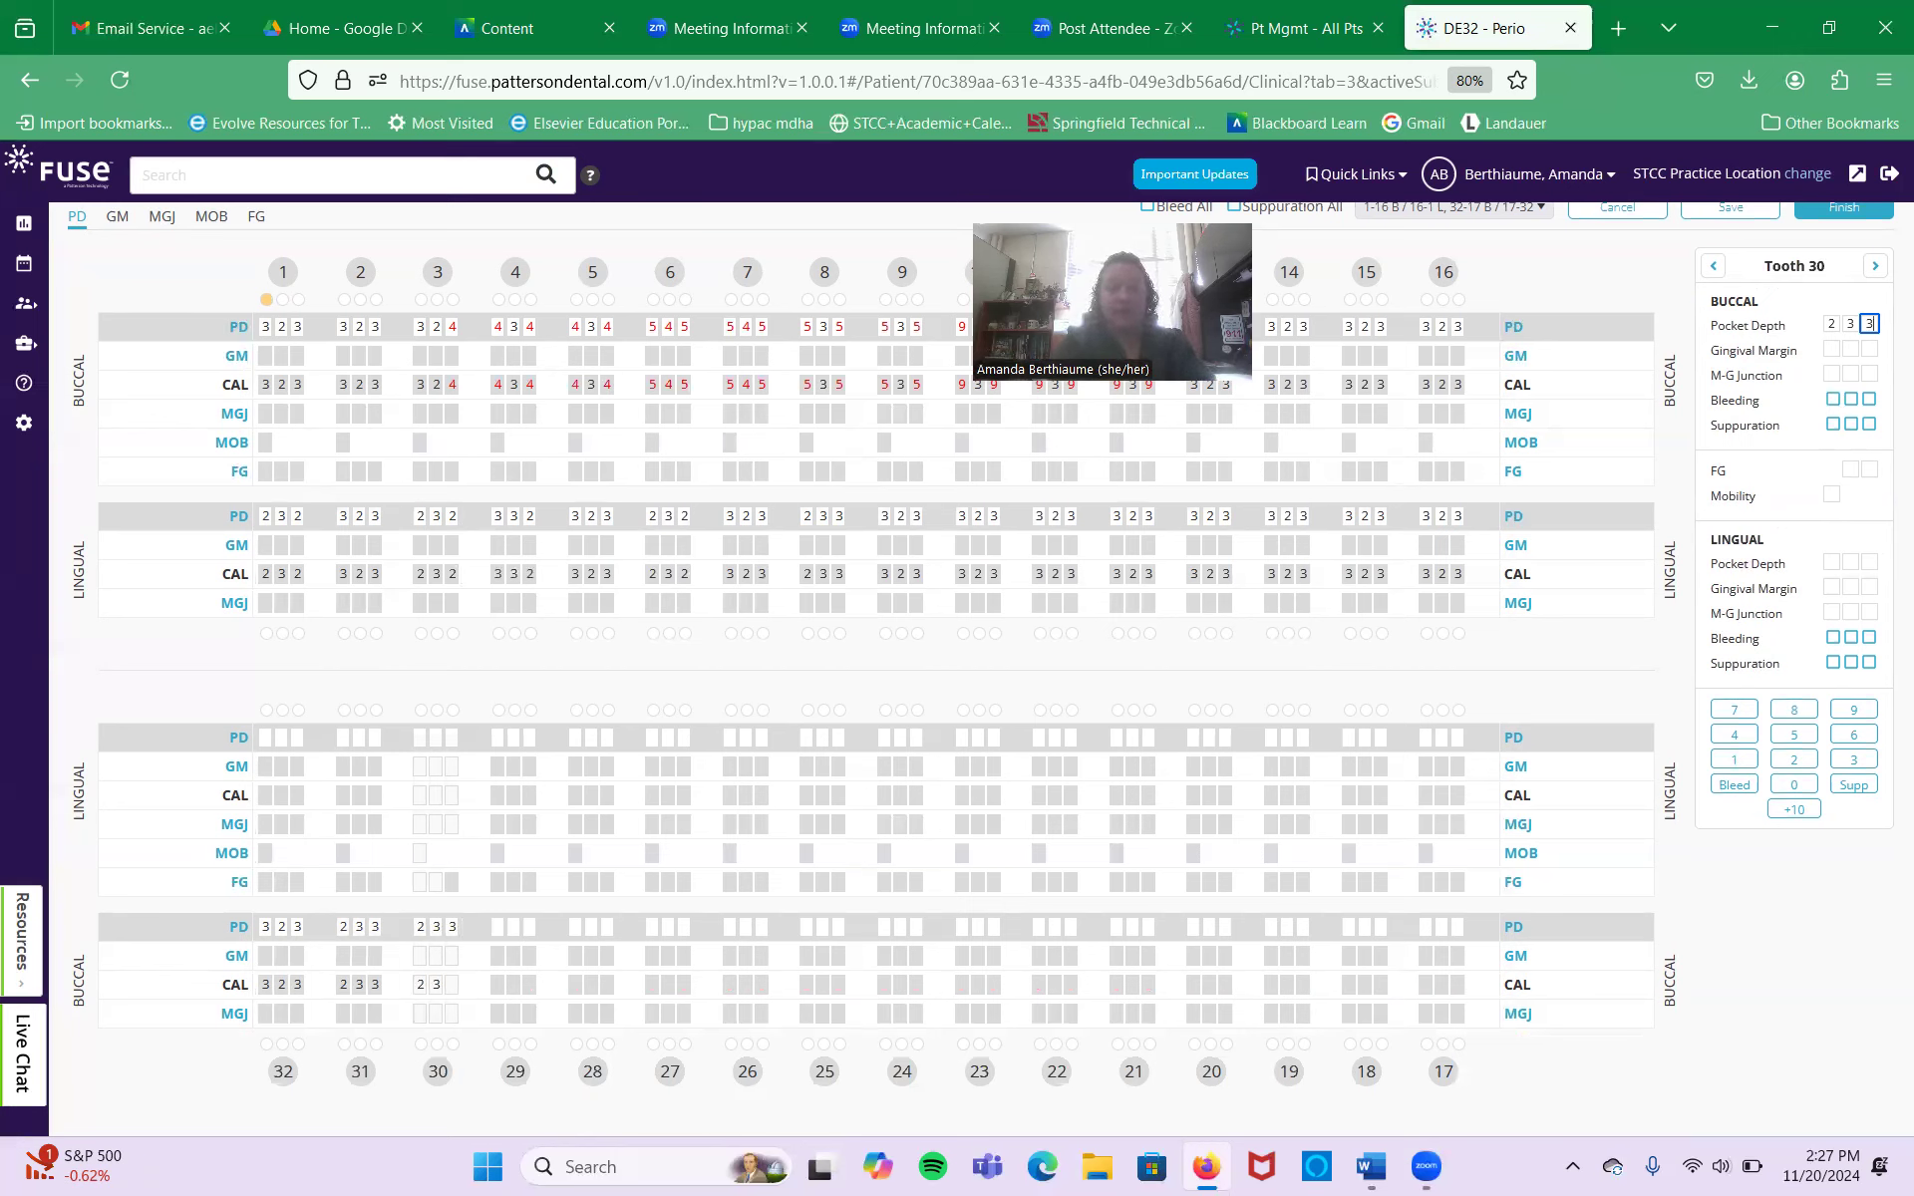
pyautogui.write('233233233')
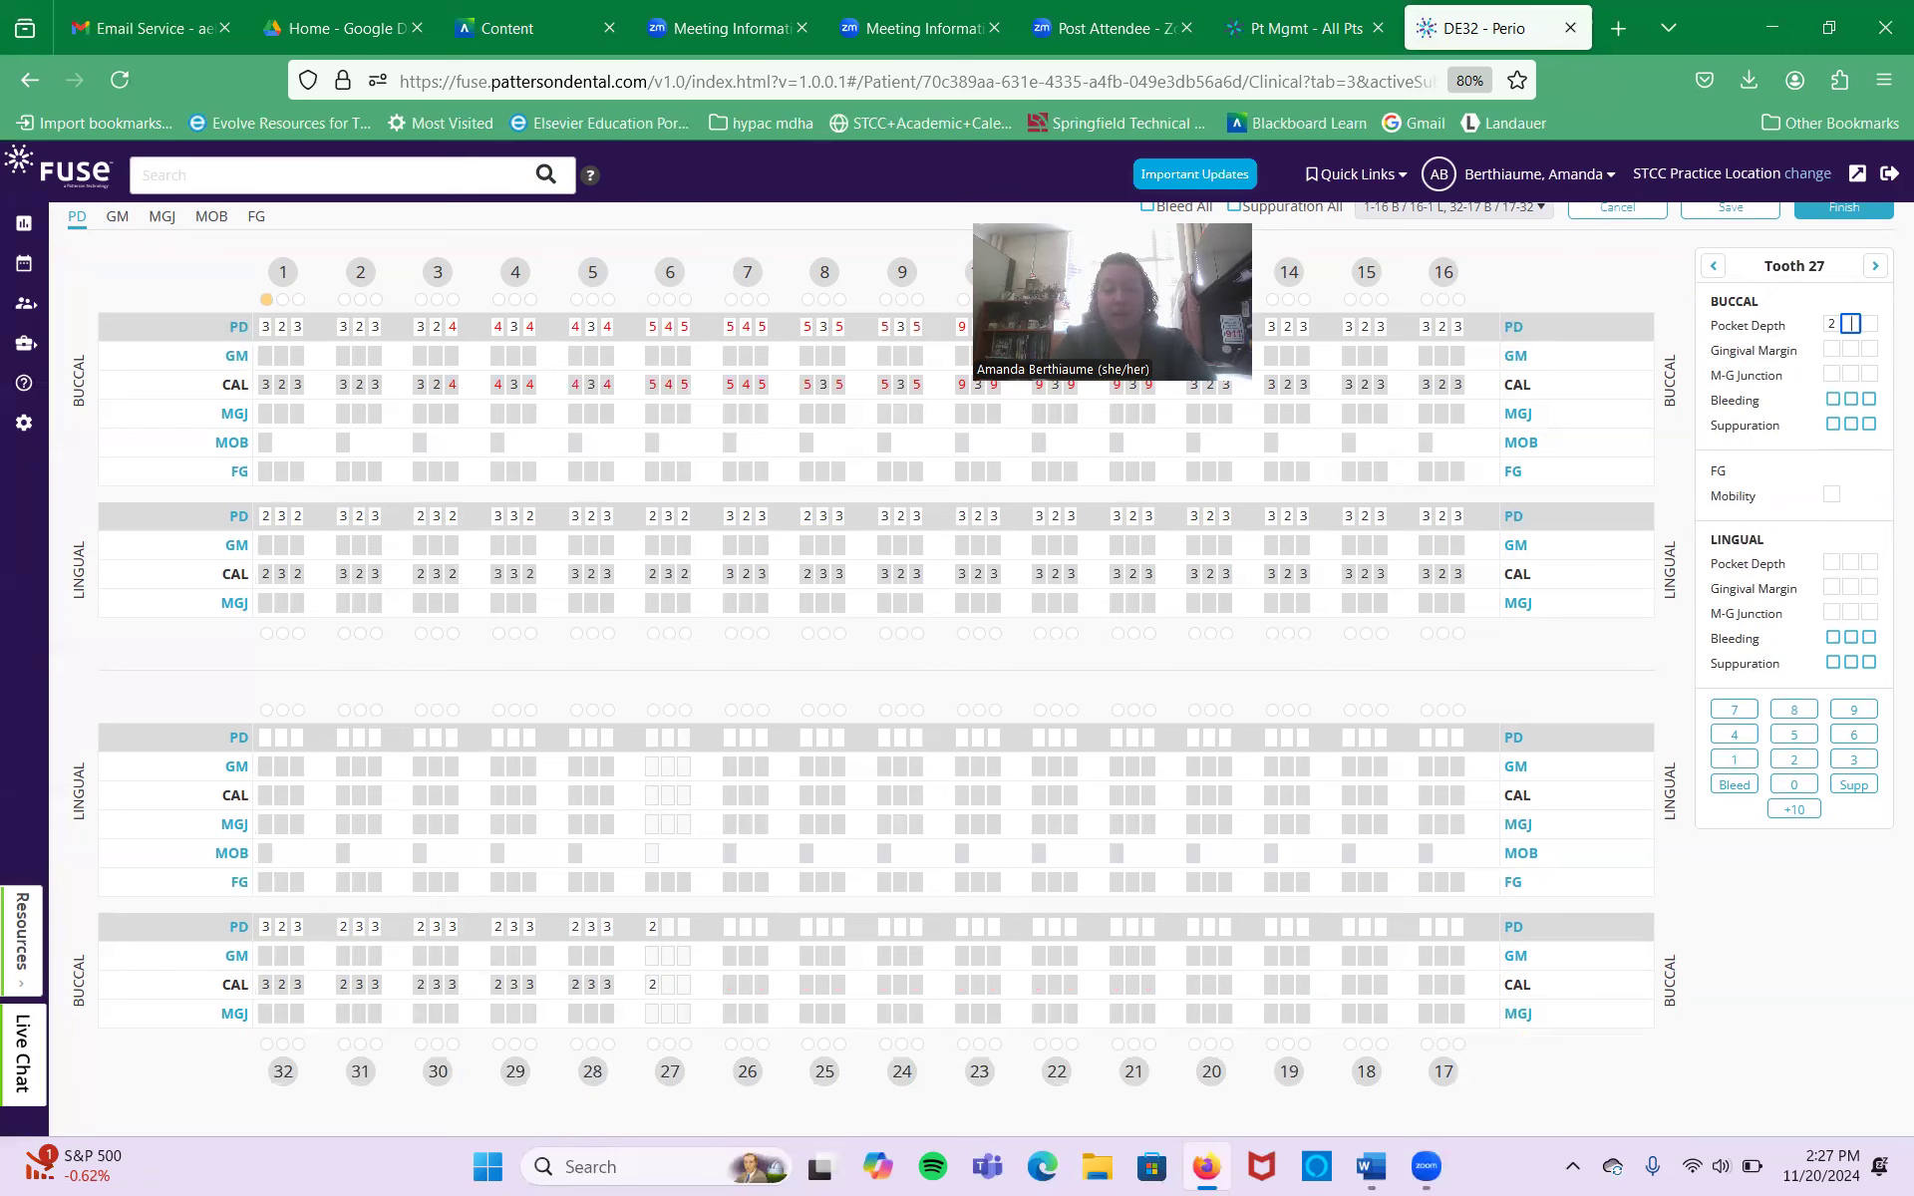
pyautogui.write('233233233')
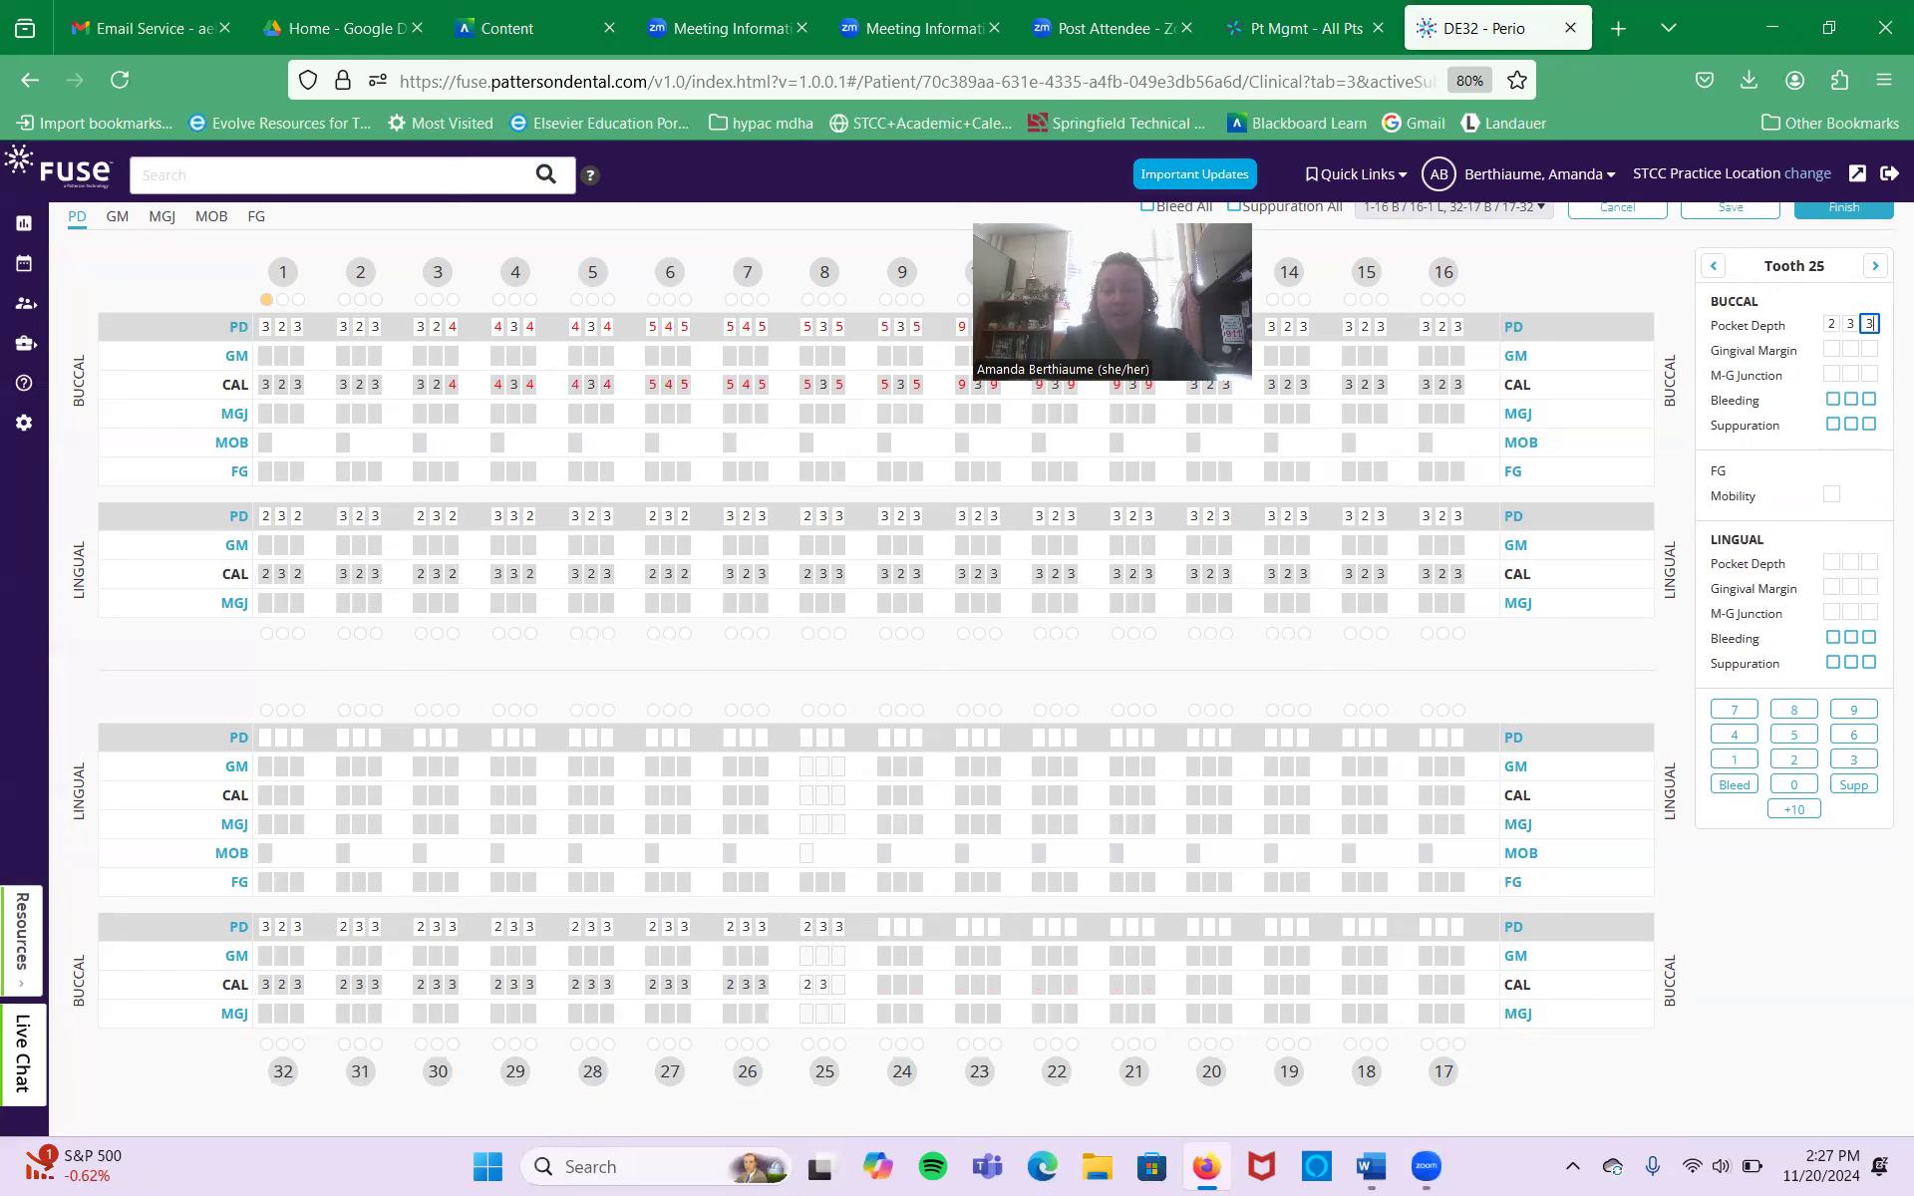
pyautogui.write('23323323')
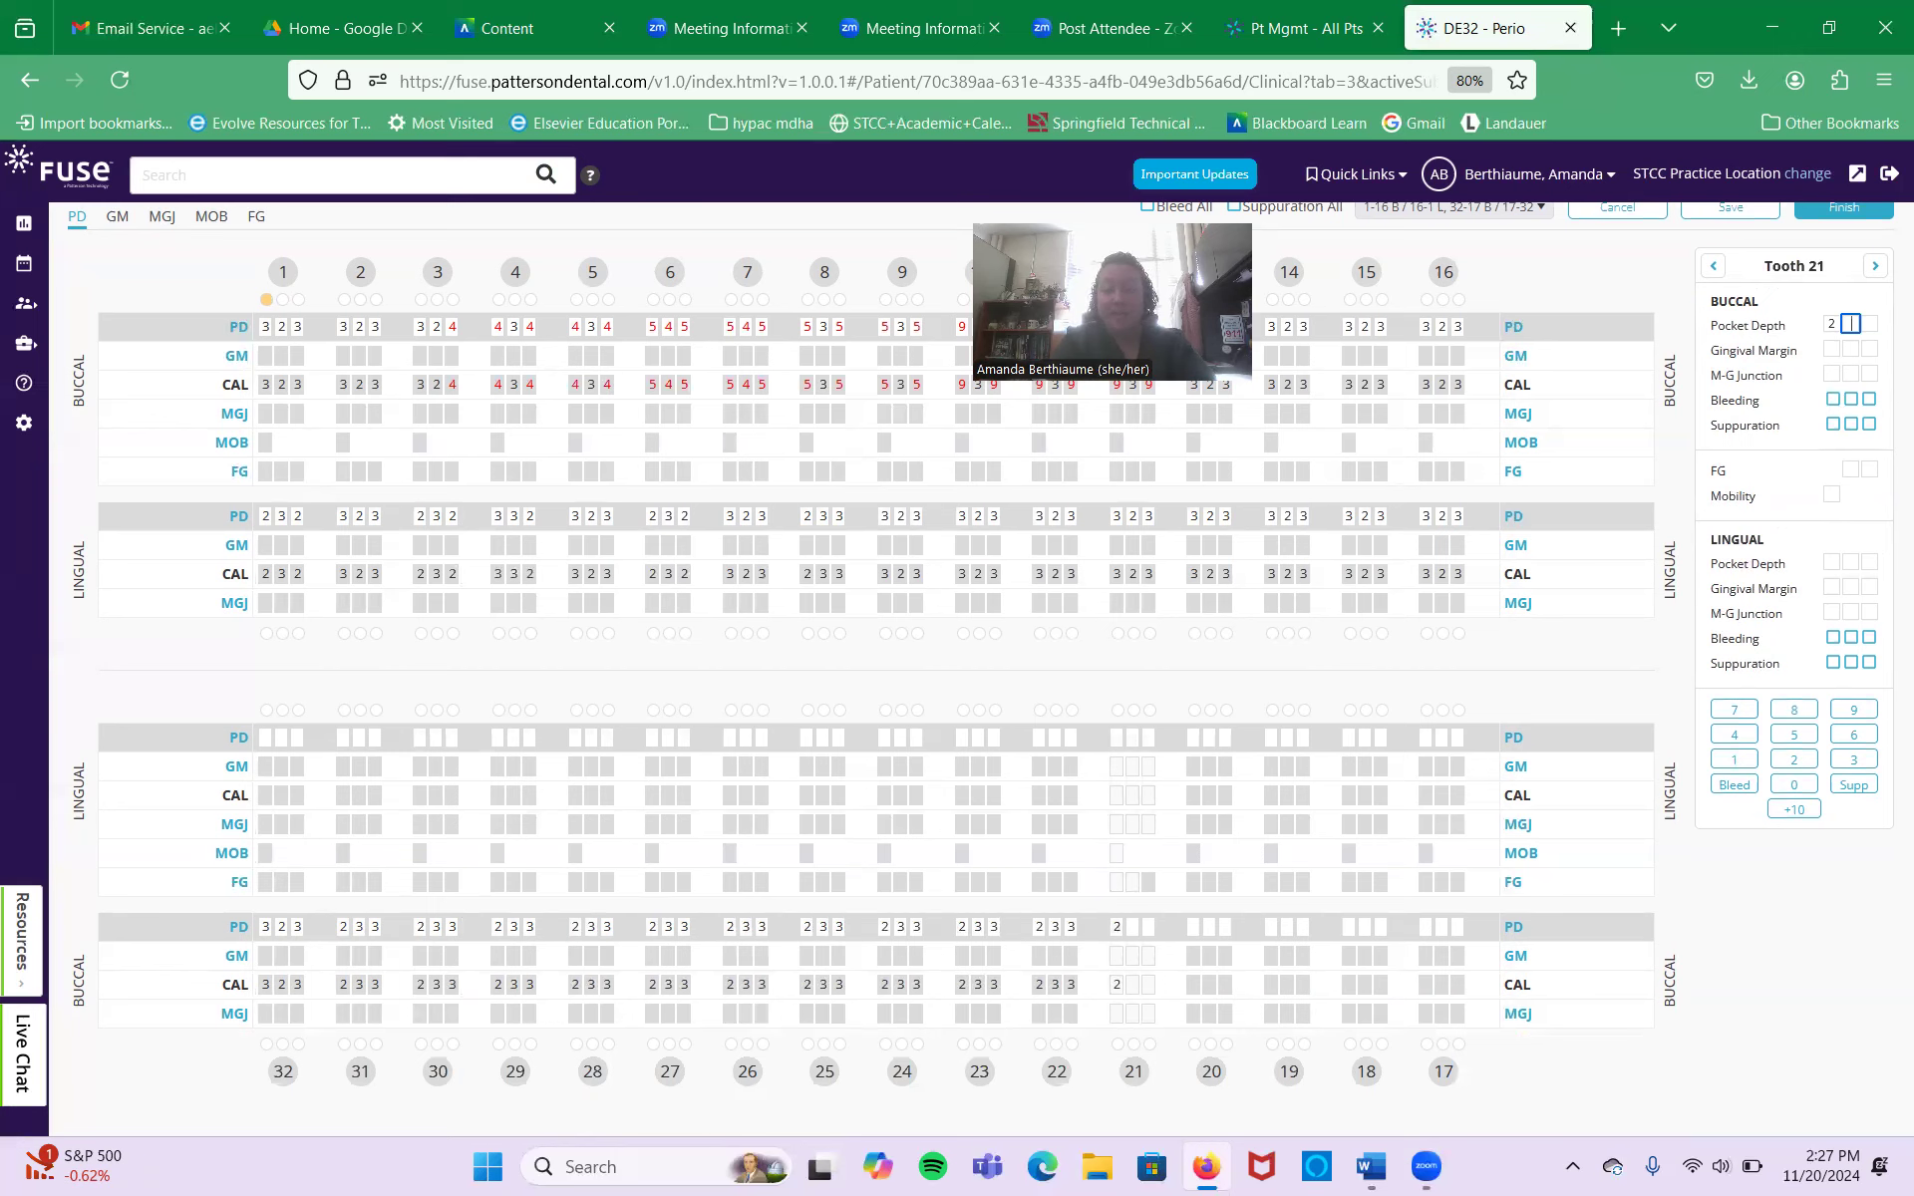
pyautogui.write('32332332332332332')
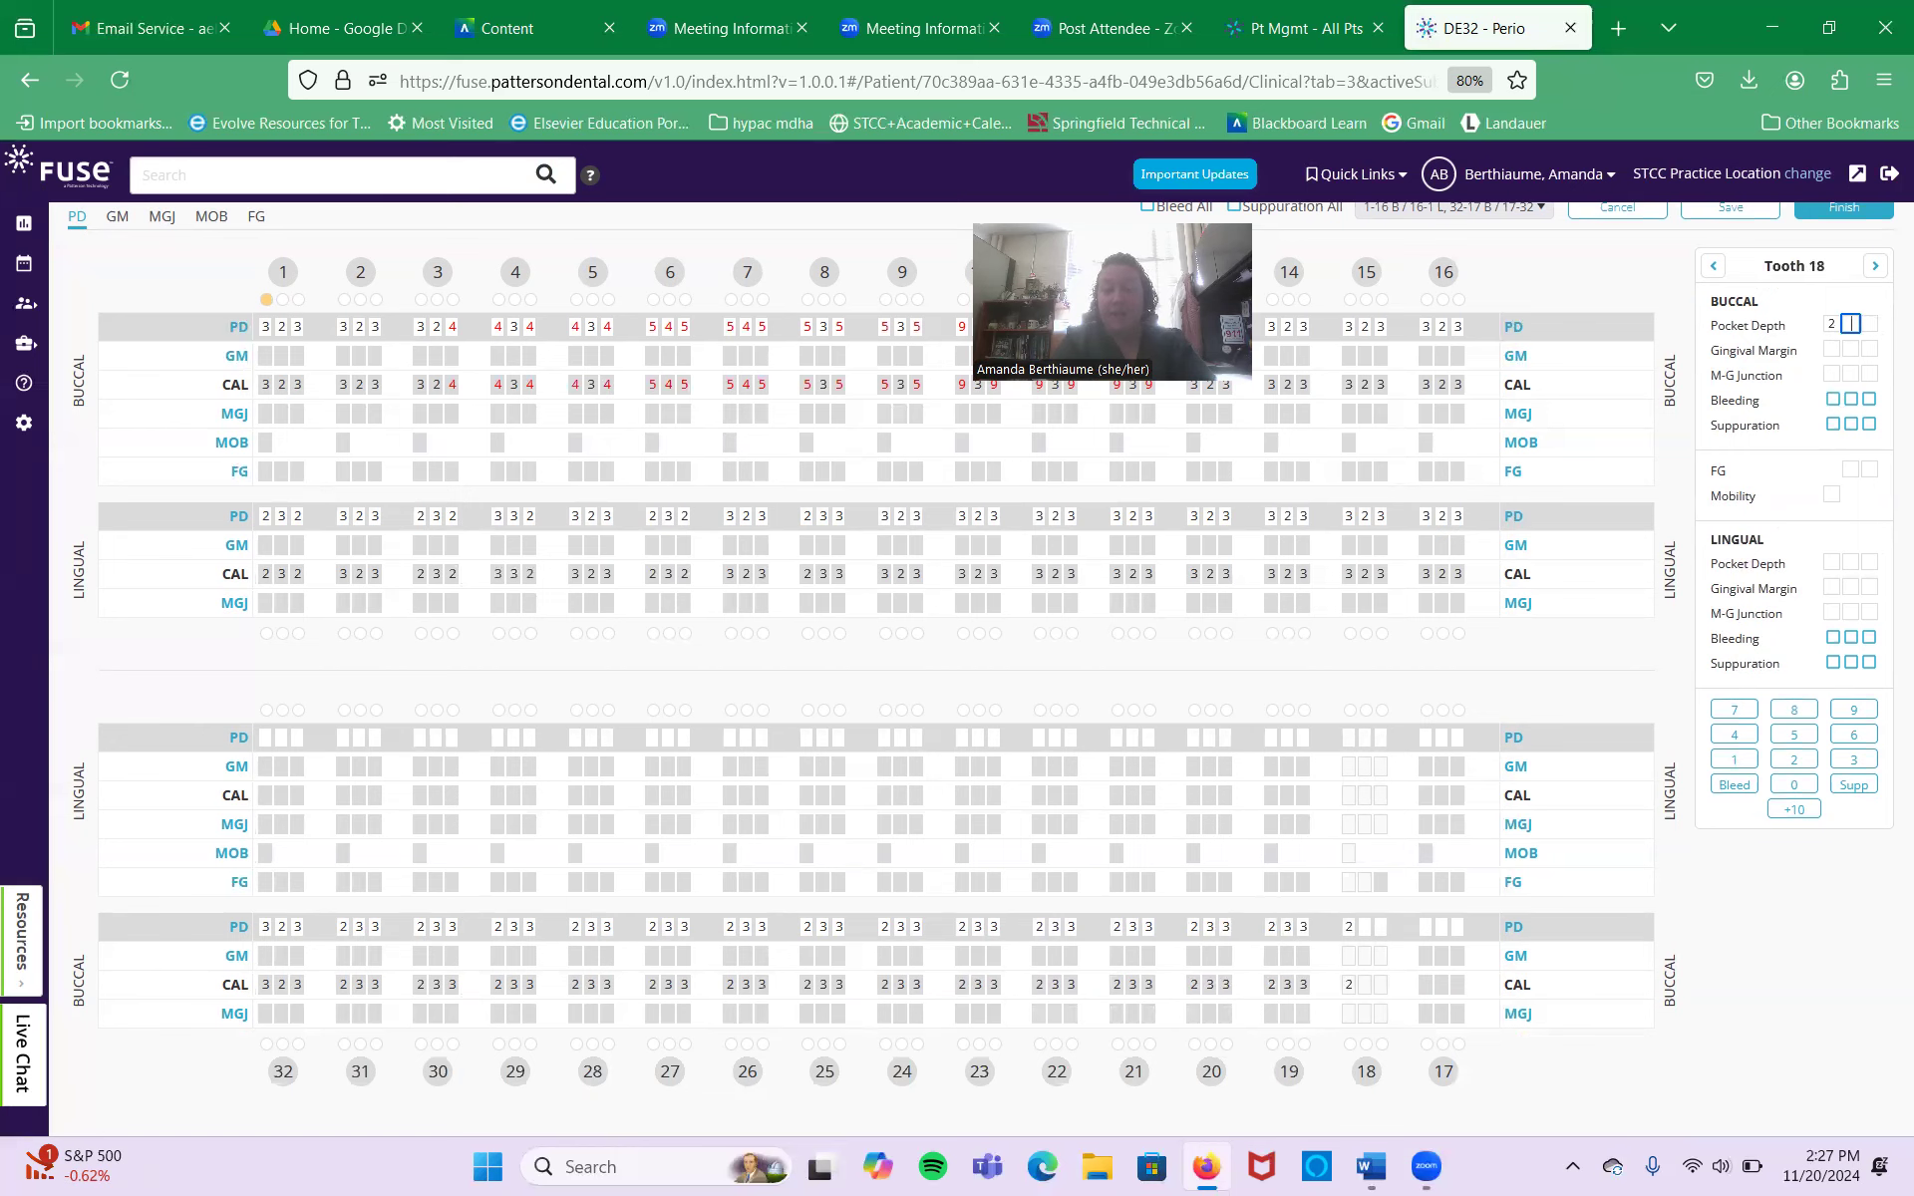
# Finish teeth 18–17 buccal with 233 and chart lingual pocket depths: 332 for teeth 17–19, 233 for 20–26, alternating 323 and 232 for 27–32
pyautogui.write('3323333233233')
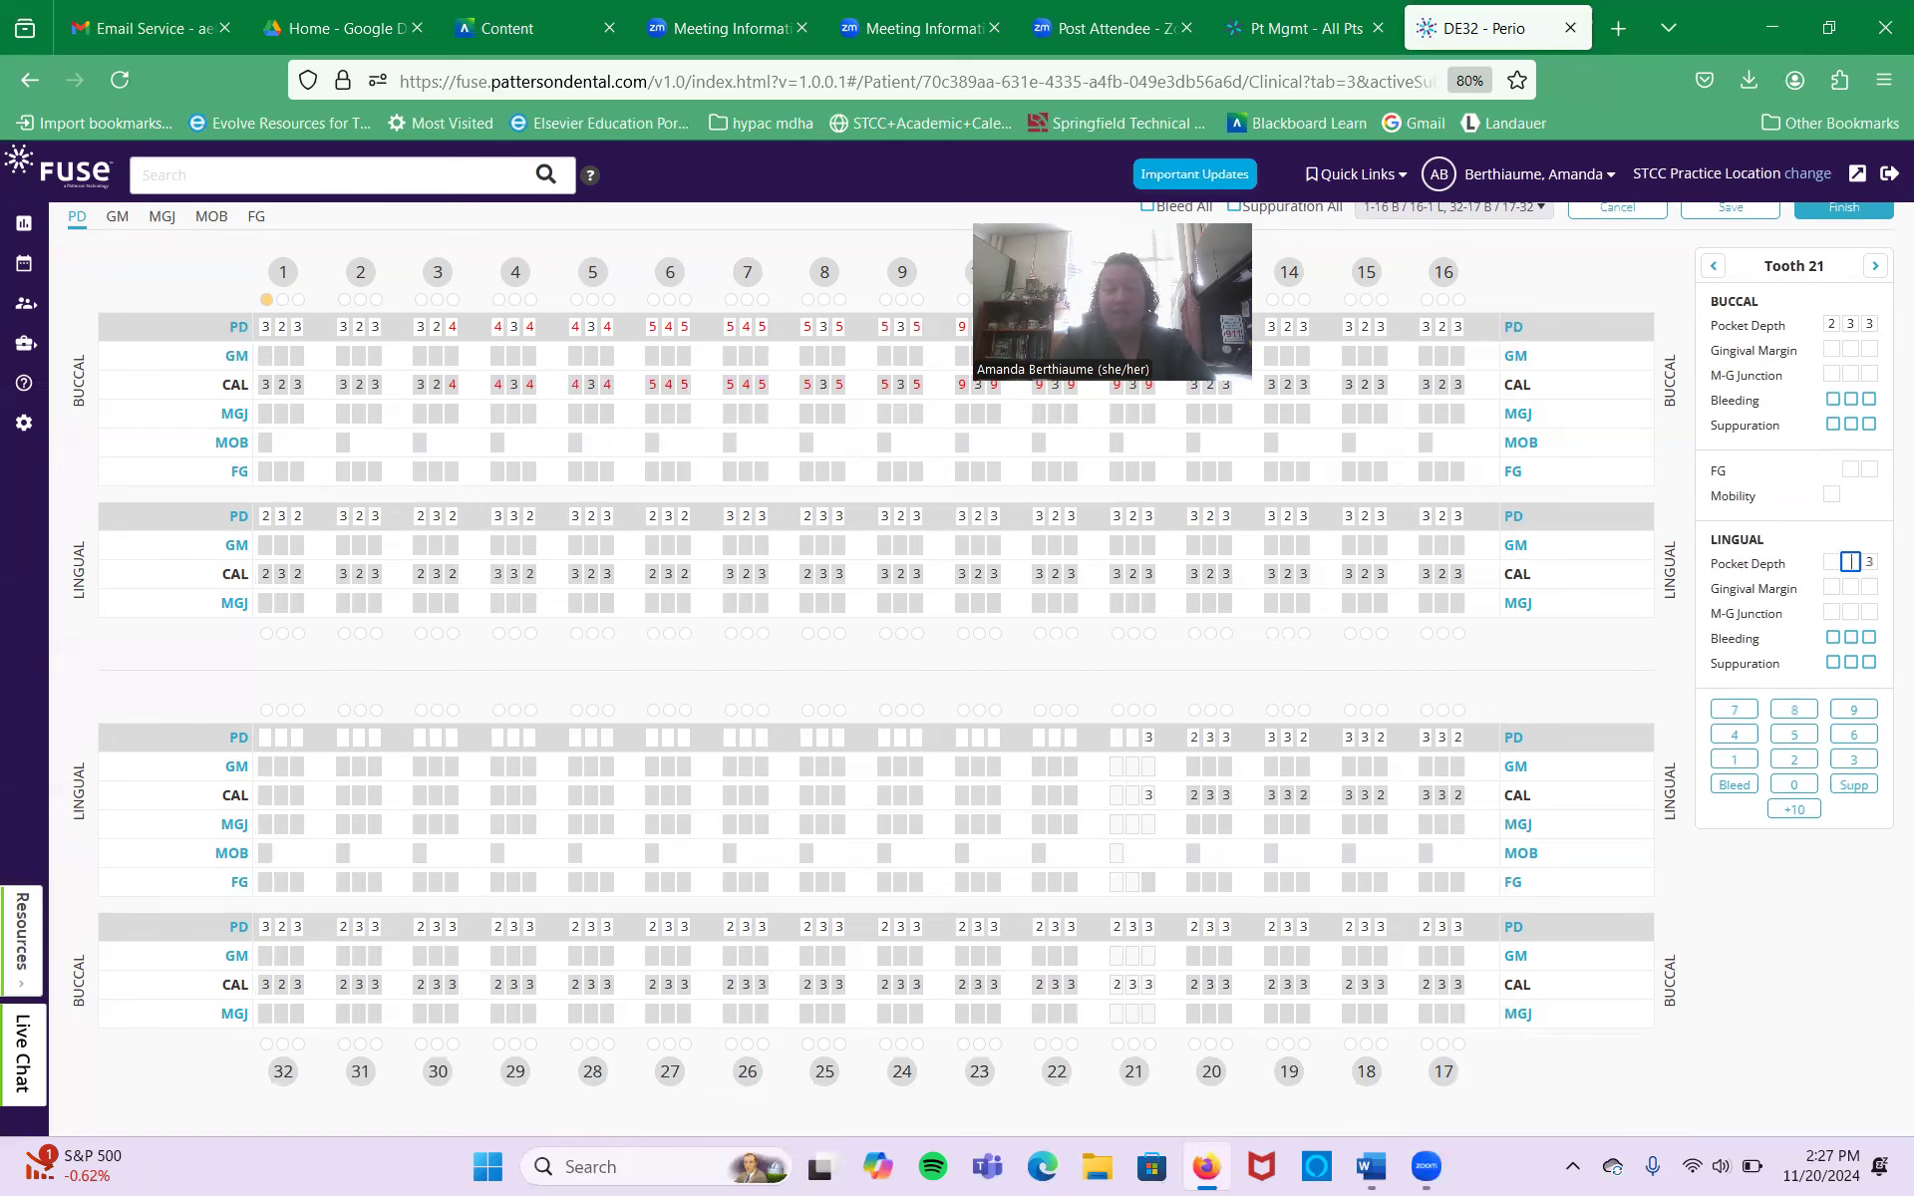
pyautogui.write('233233233')
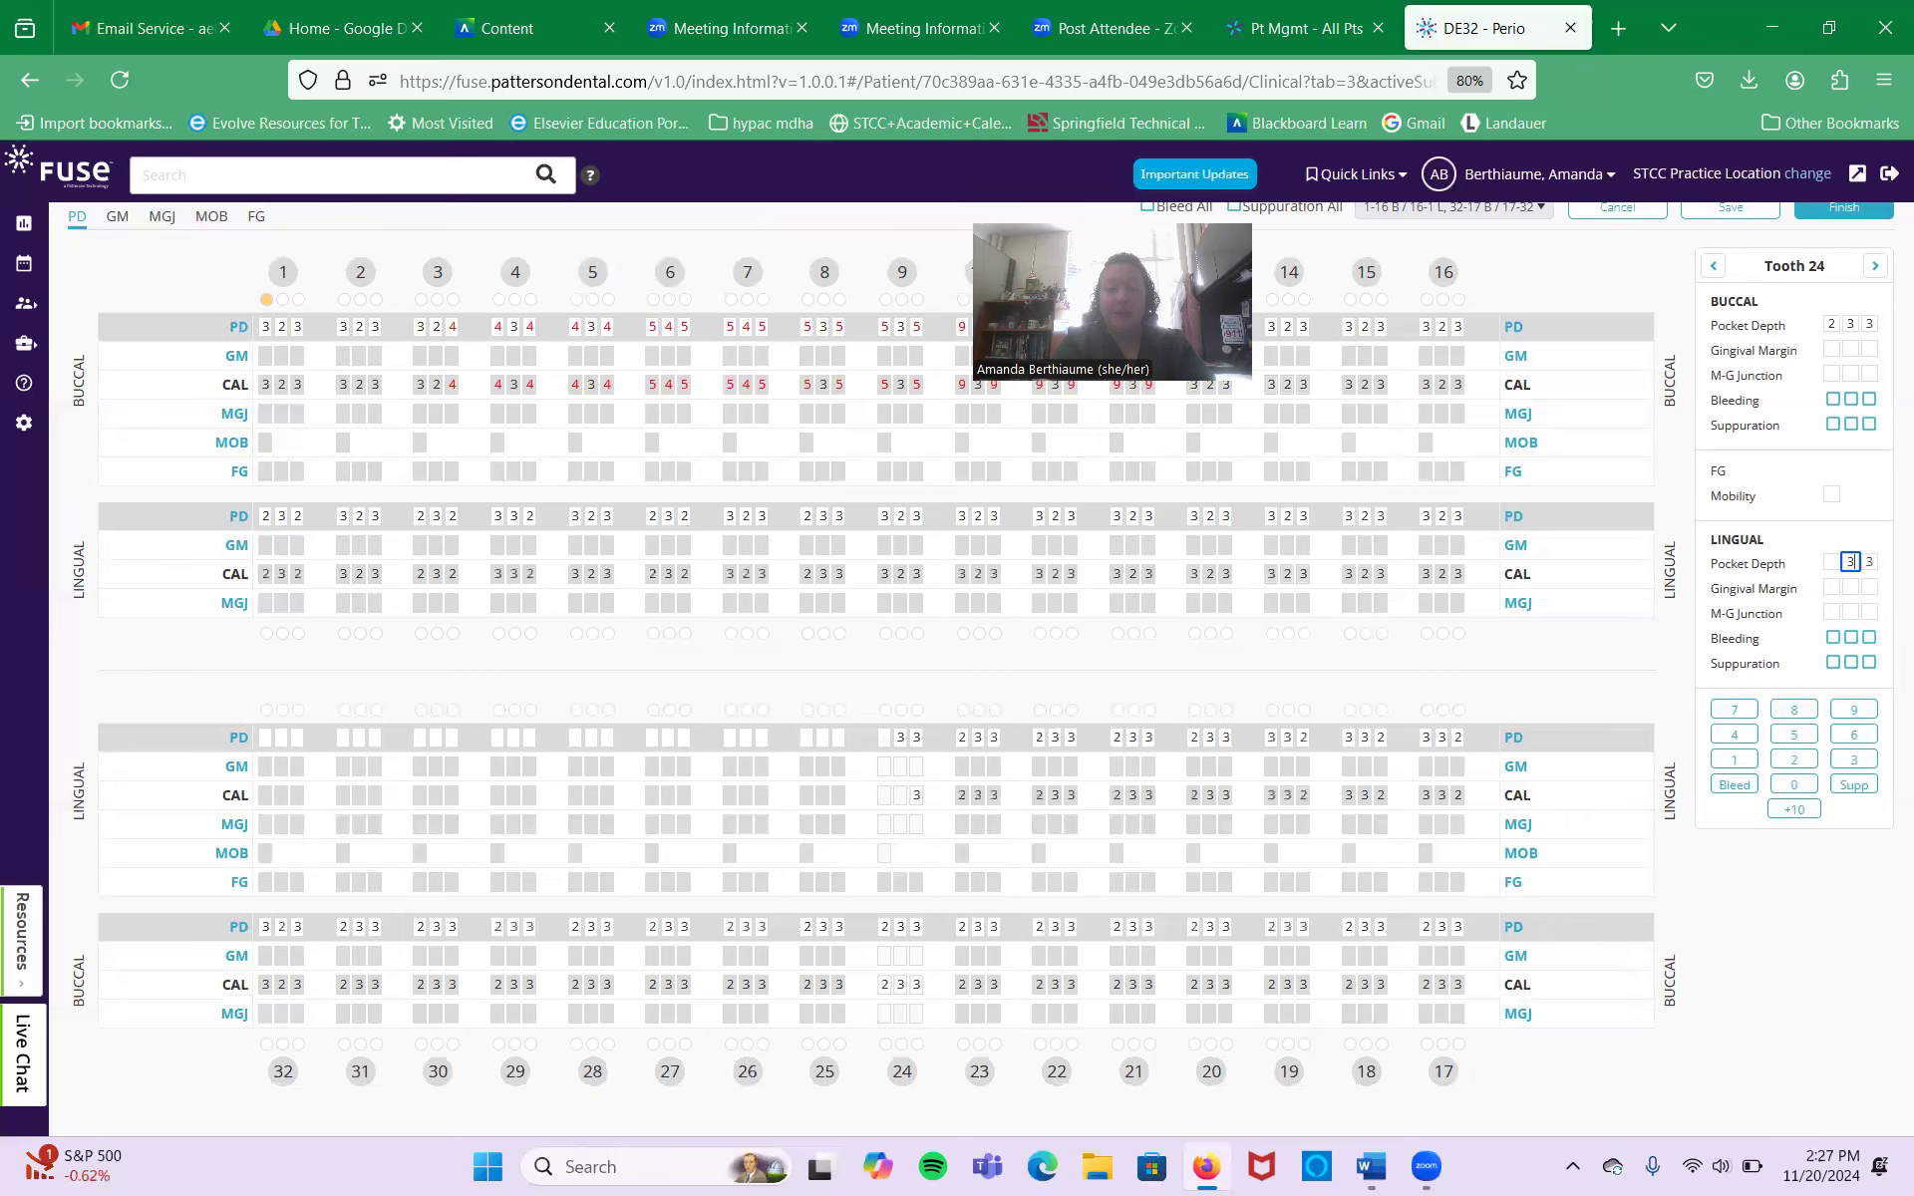
pyautogui.write('233232323')
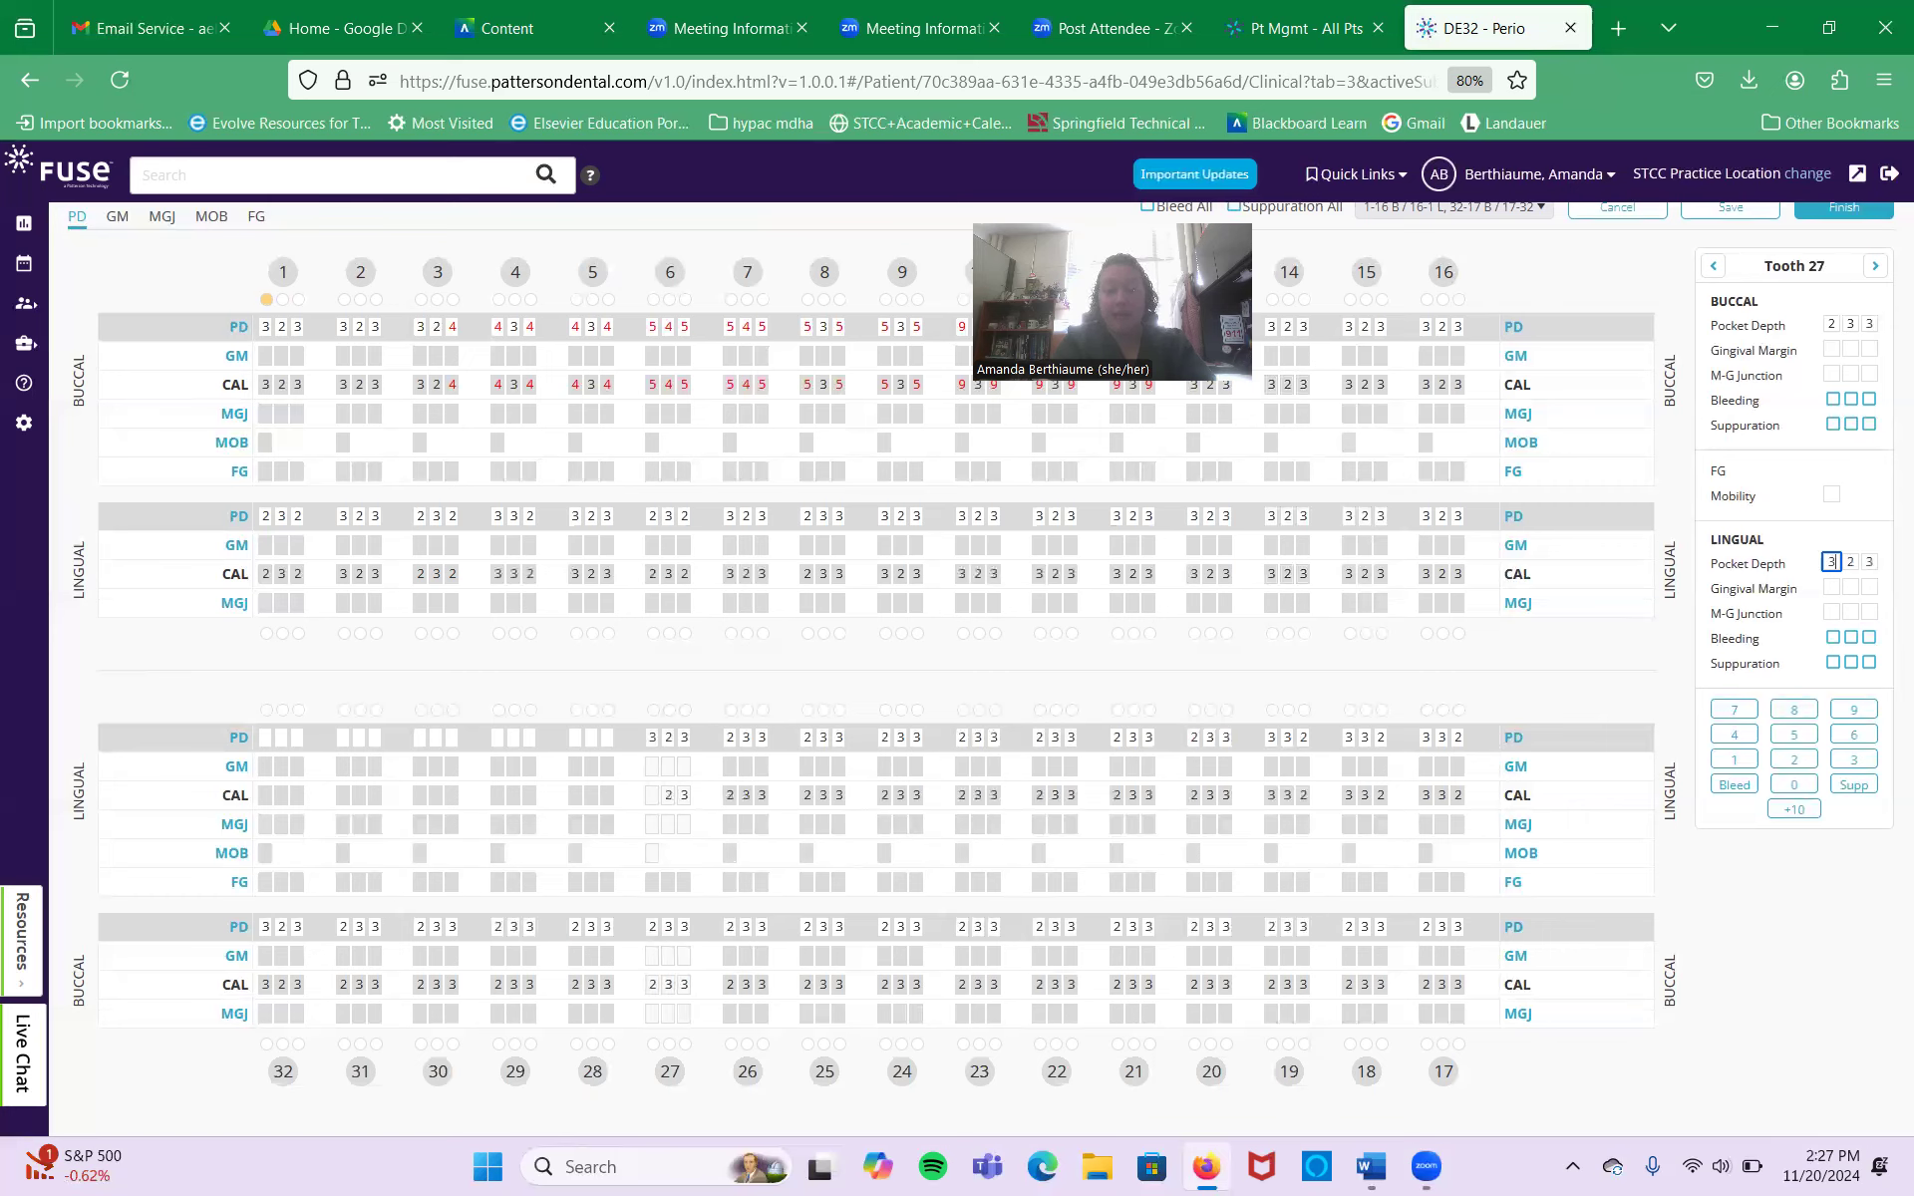
pyautogui.write('2323232323')
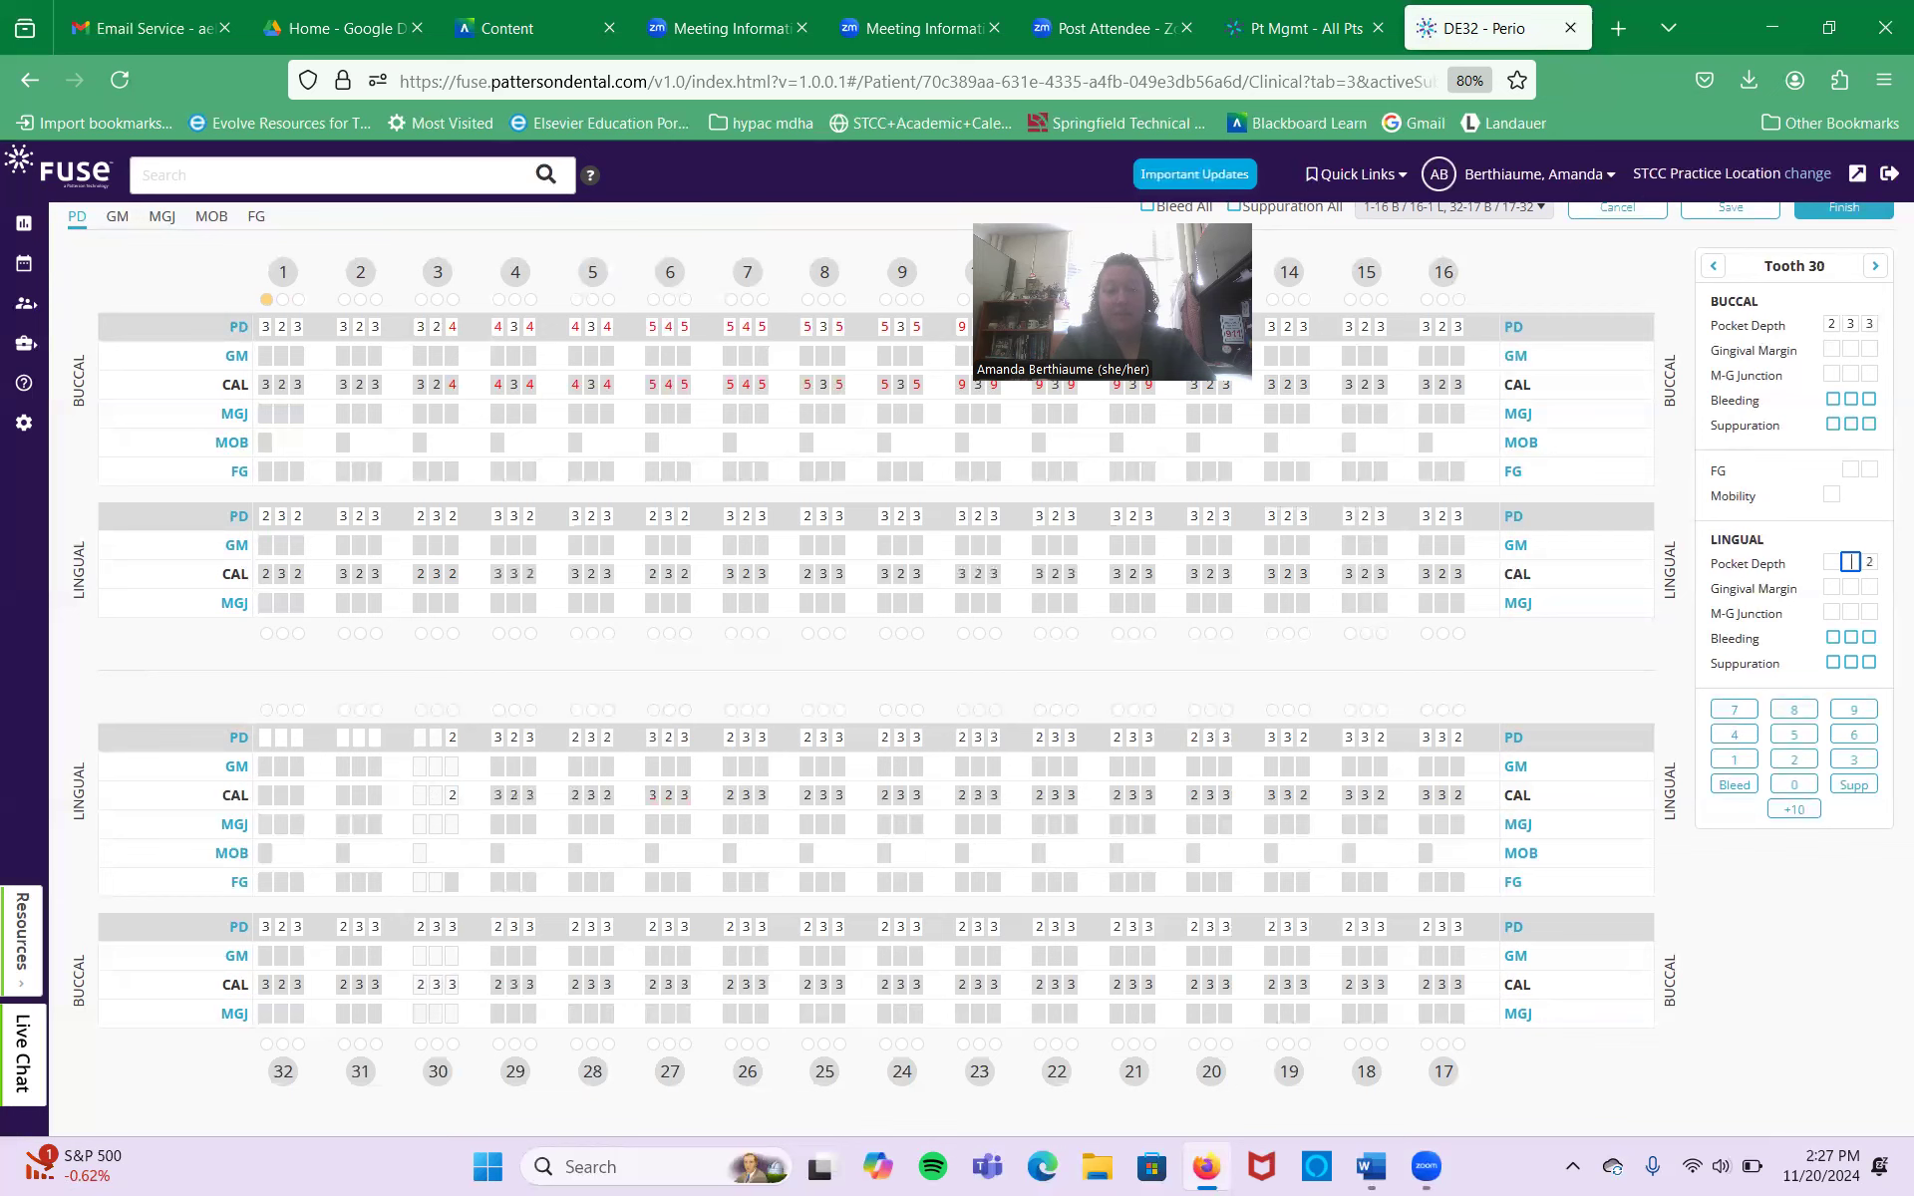
pyautogui.write('232323')
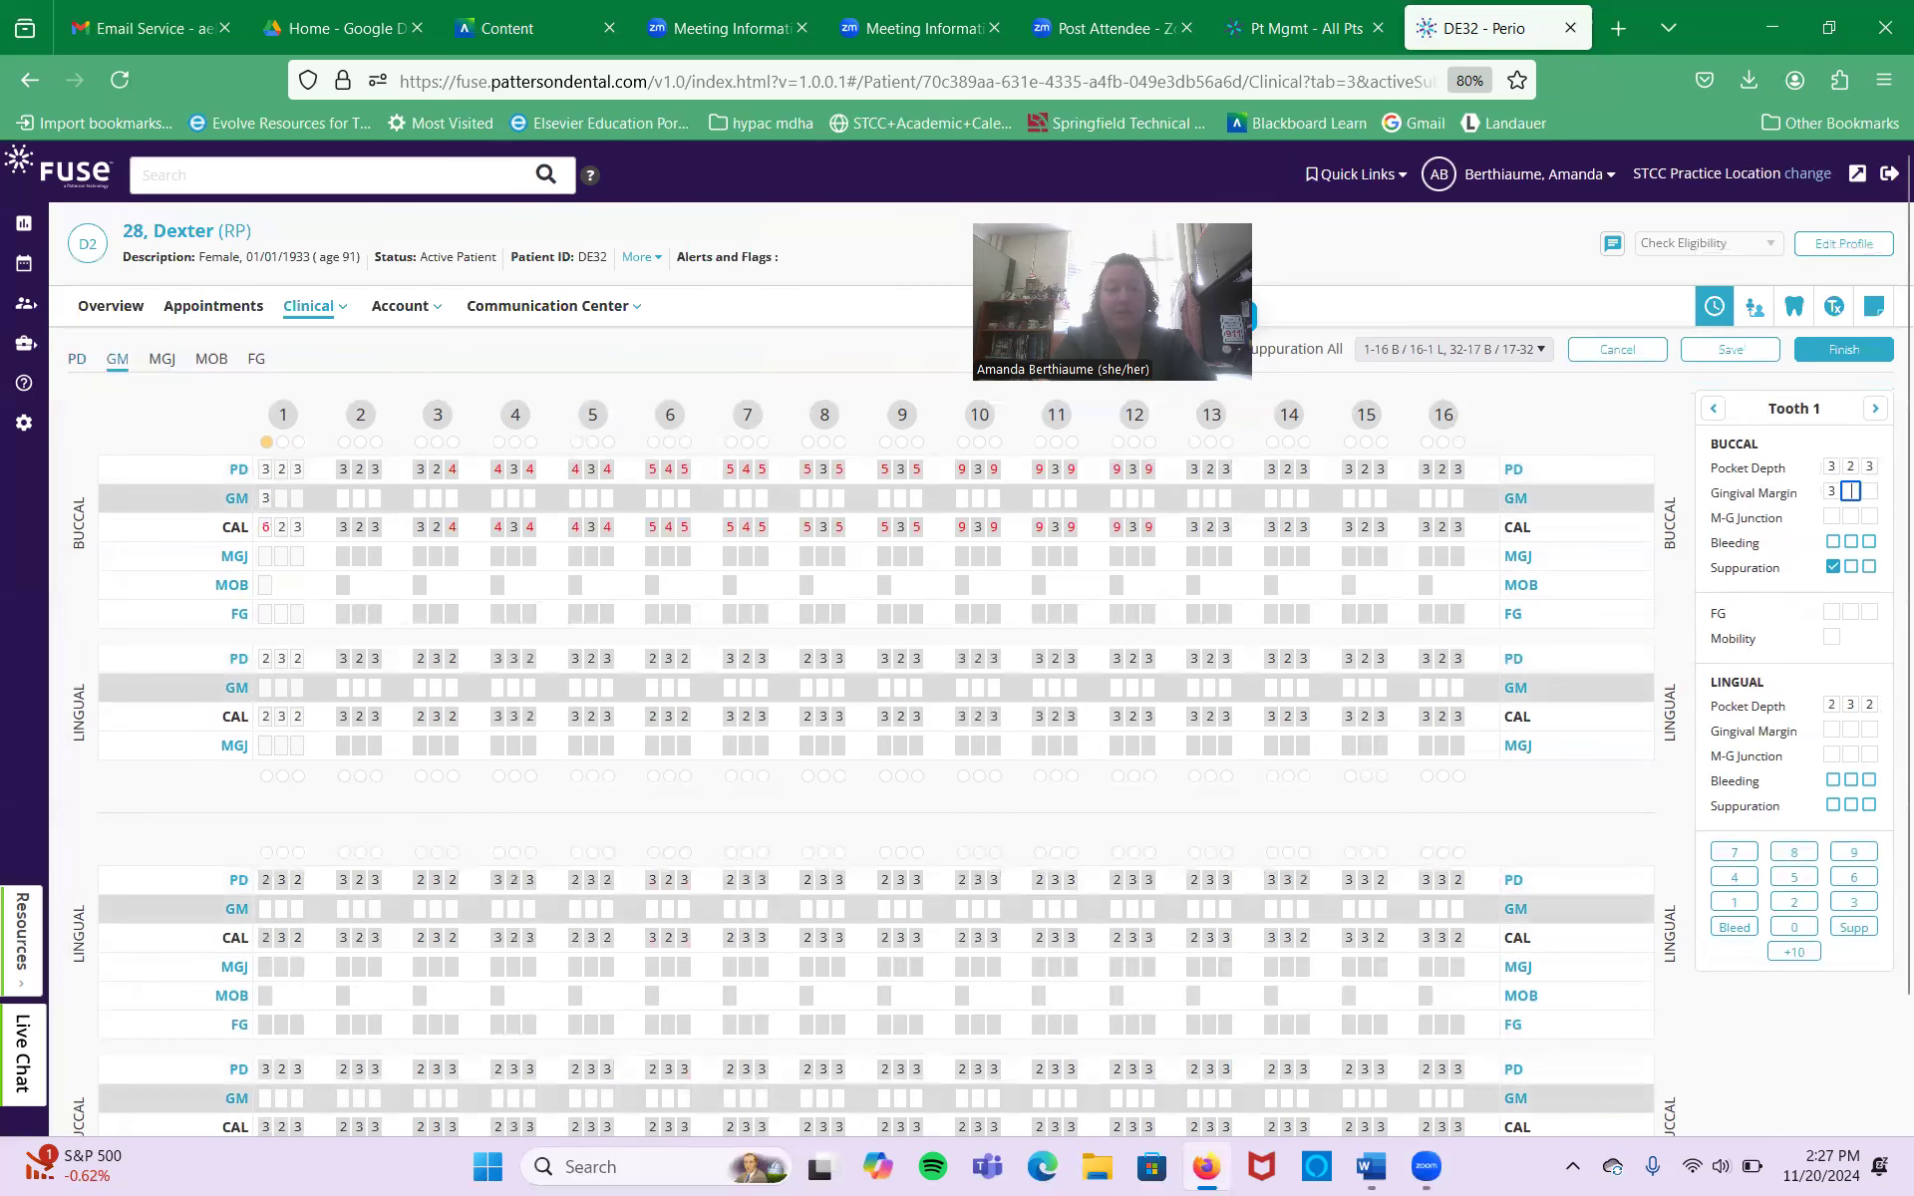
# Chart buccal gingival margins alternating 323 and 232 for teeth 1–4, and start tooth 5 with 3
pyautogui.write('23232323')
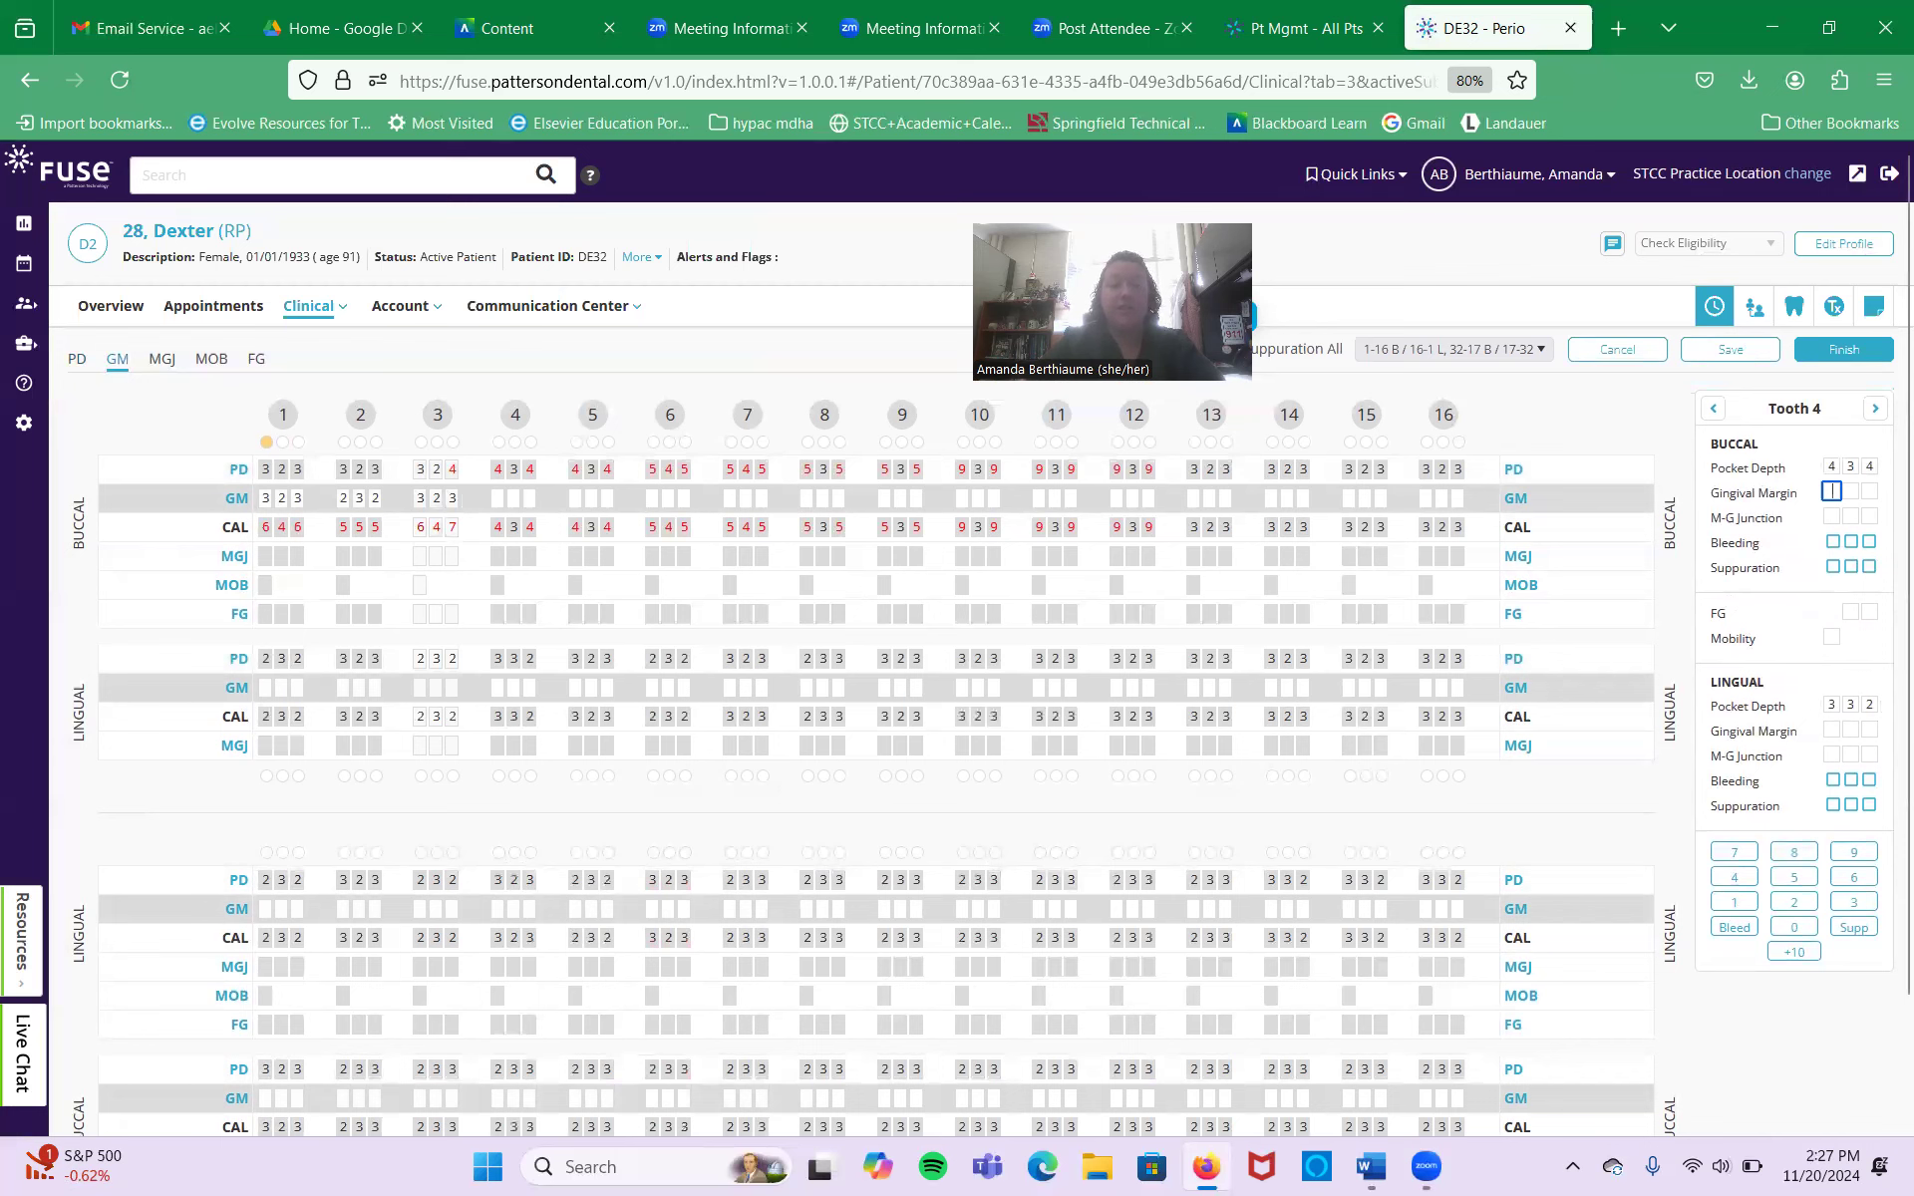
pyautogui.write('2323')
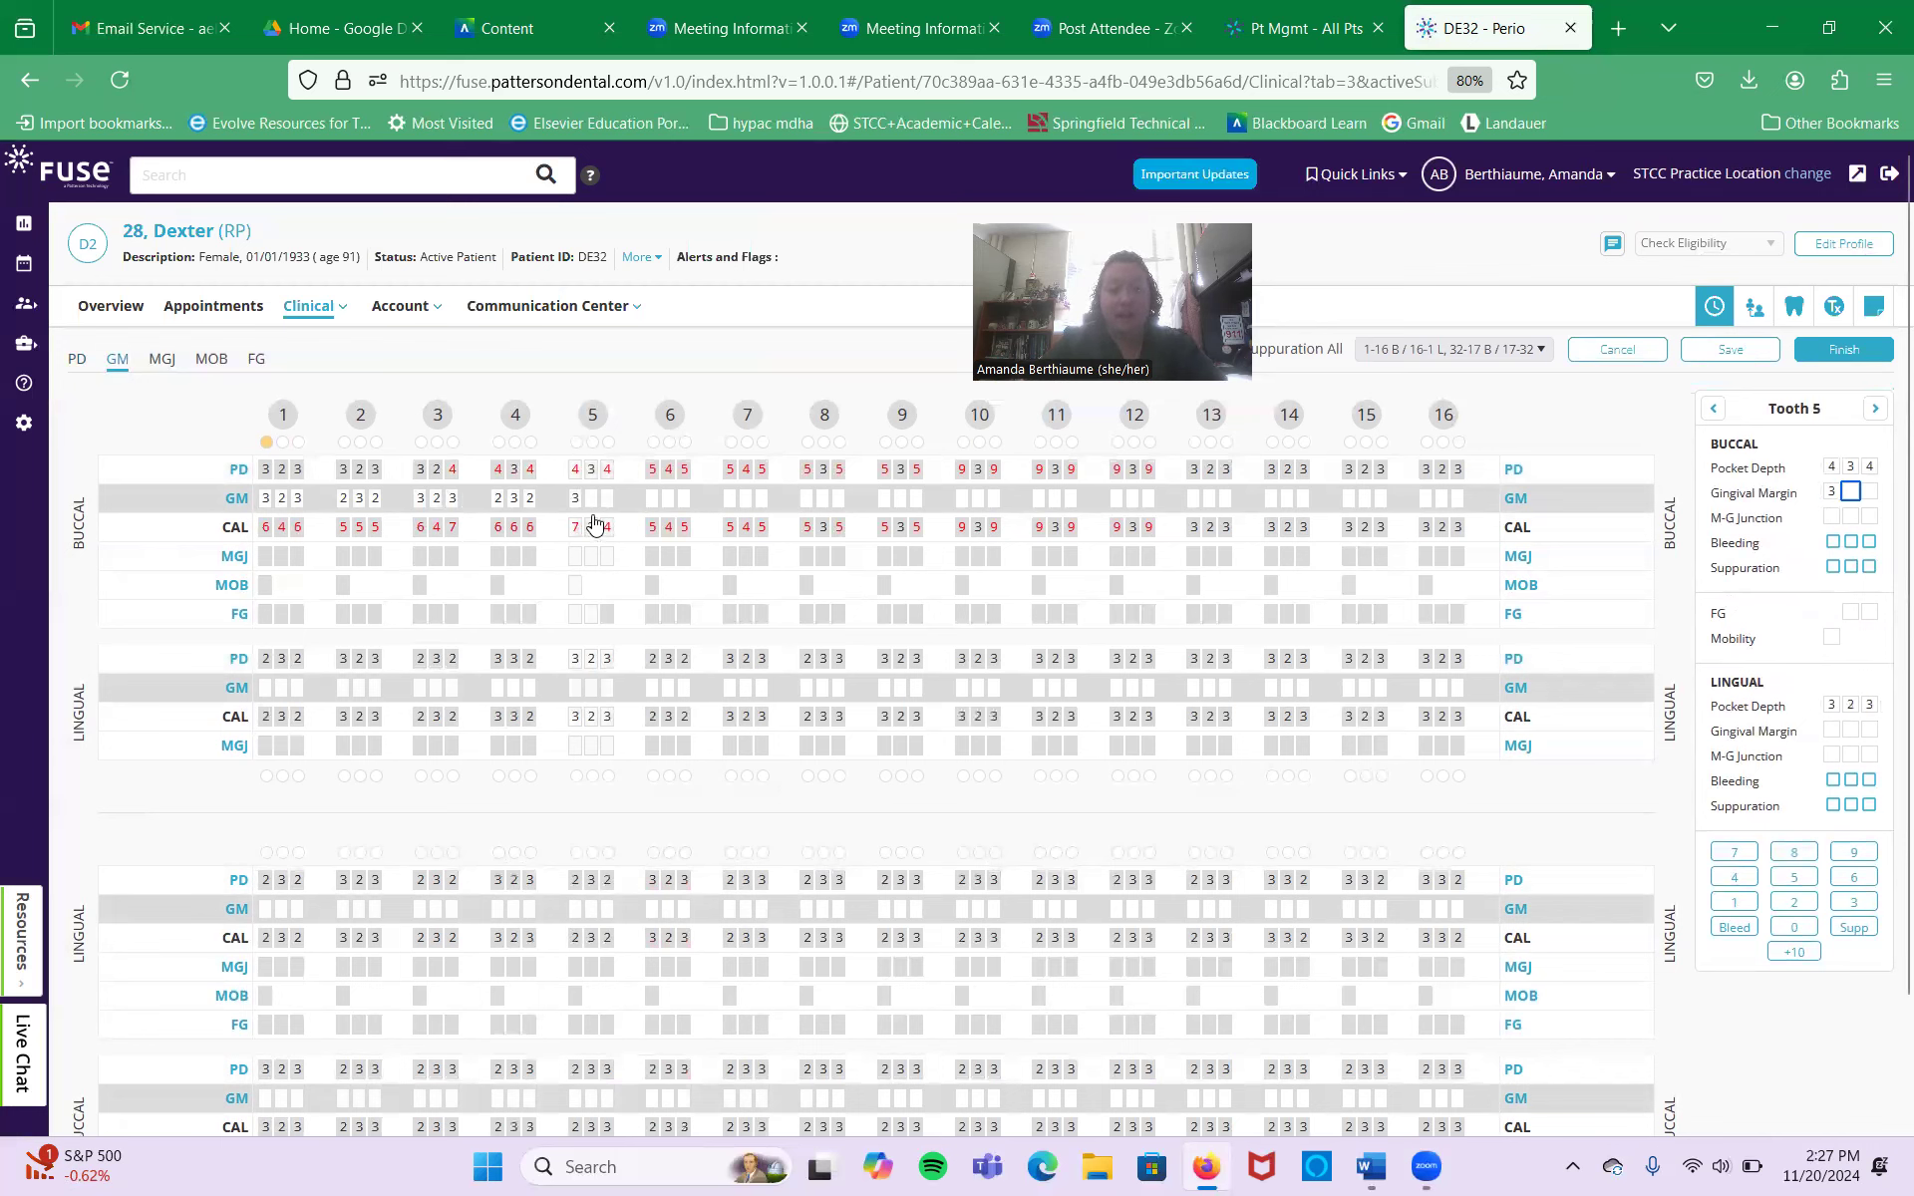
# Overwrite the buccal gingival margins with 0 at every site of teeth 1–4 and at the first site of tooth 5
pyautogui.click(265, 498)
pyautogui.write('000')
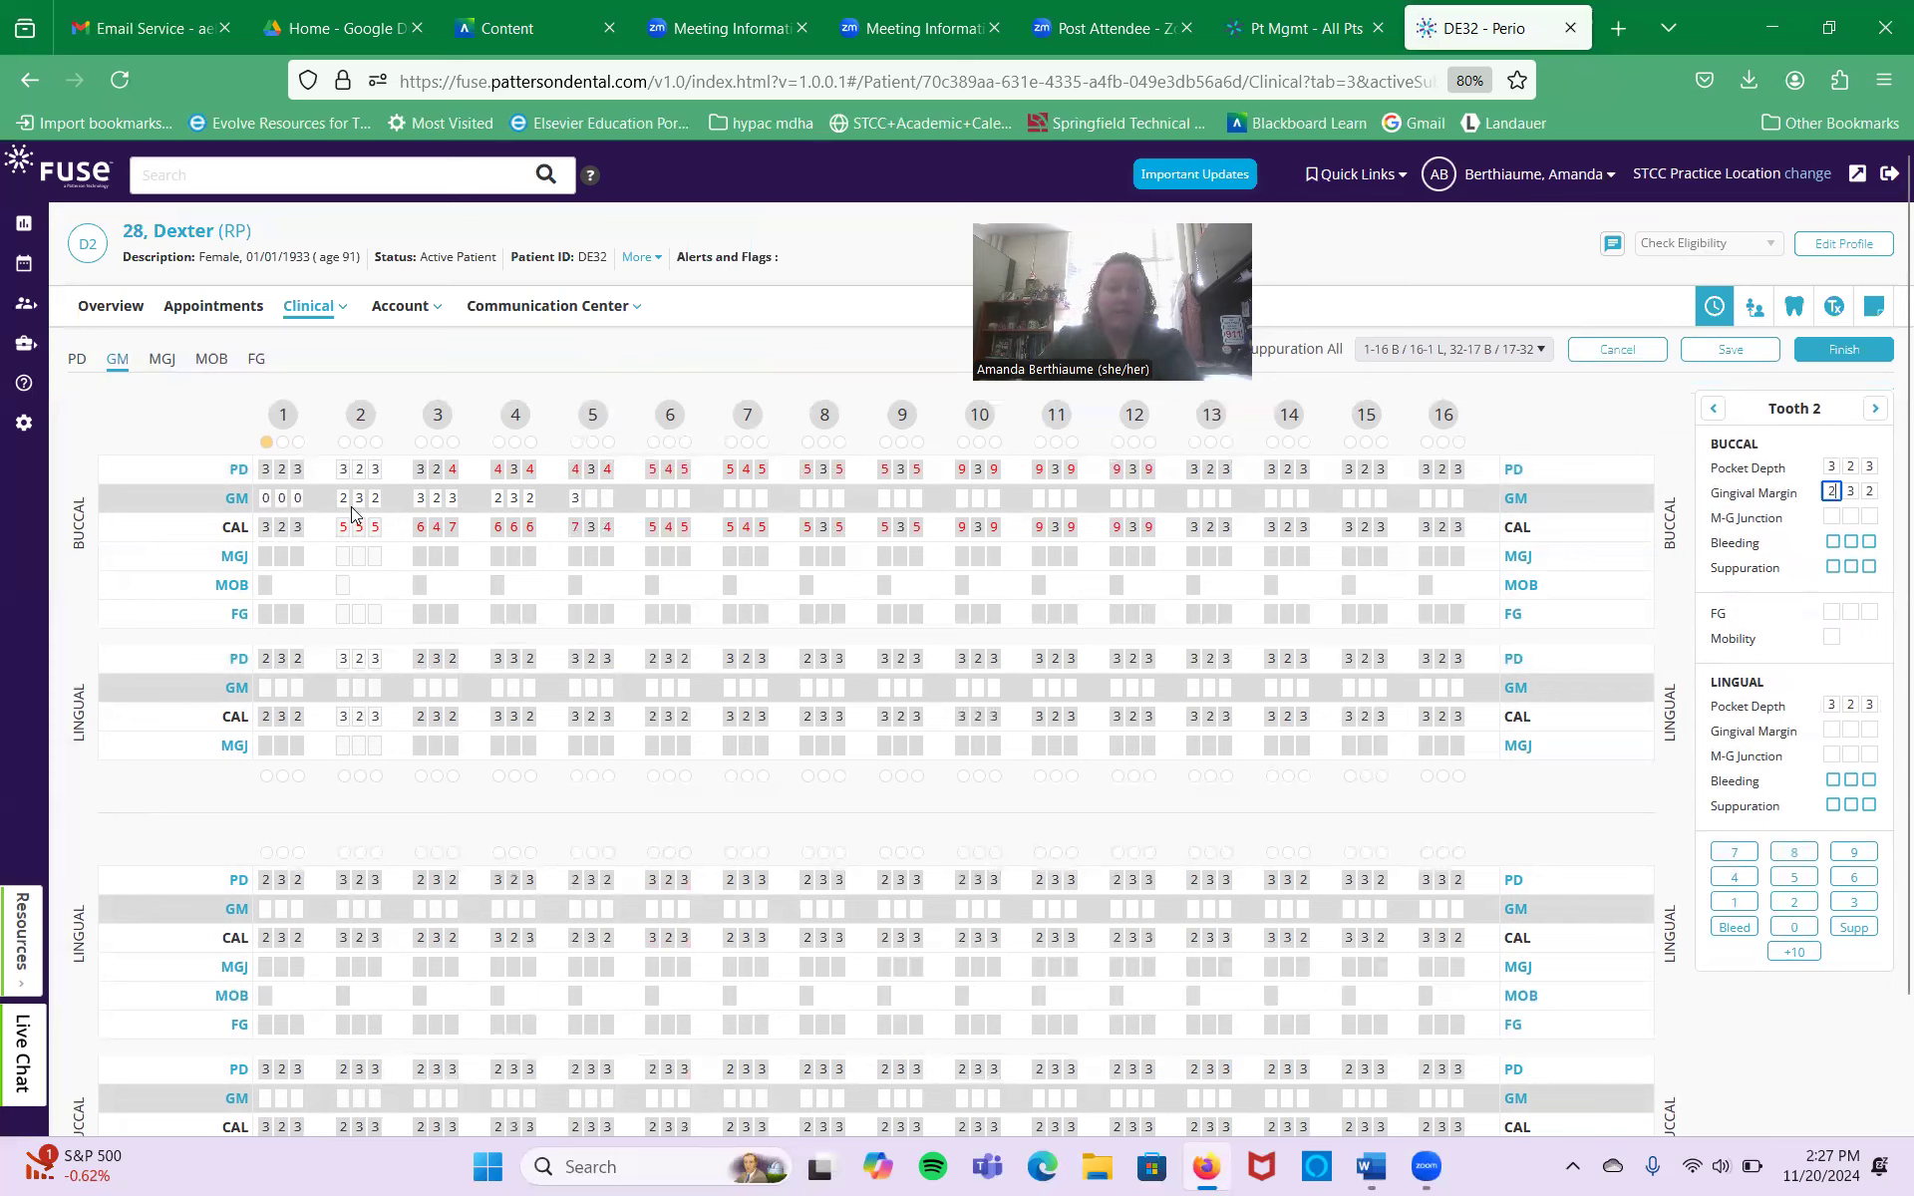
pyautogui.write('0000')
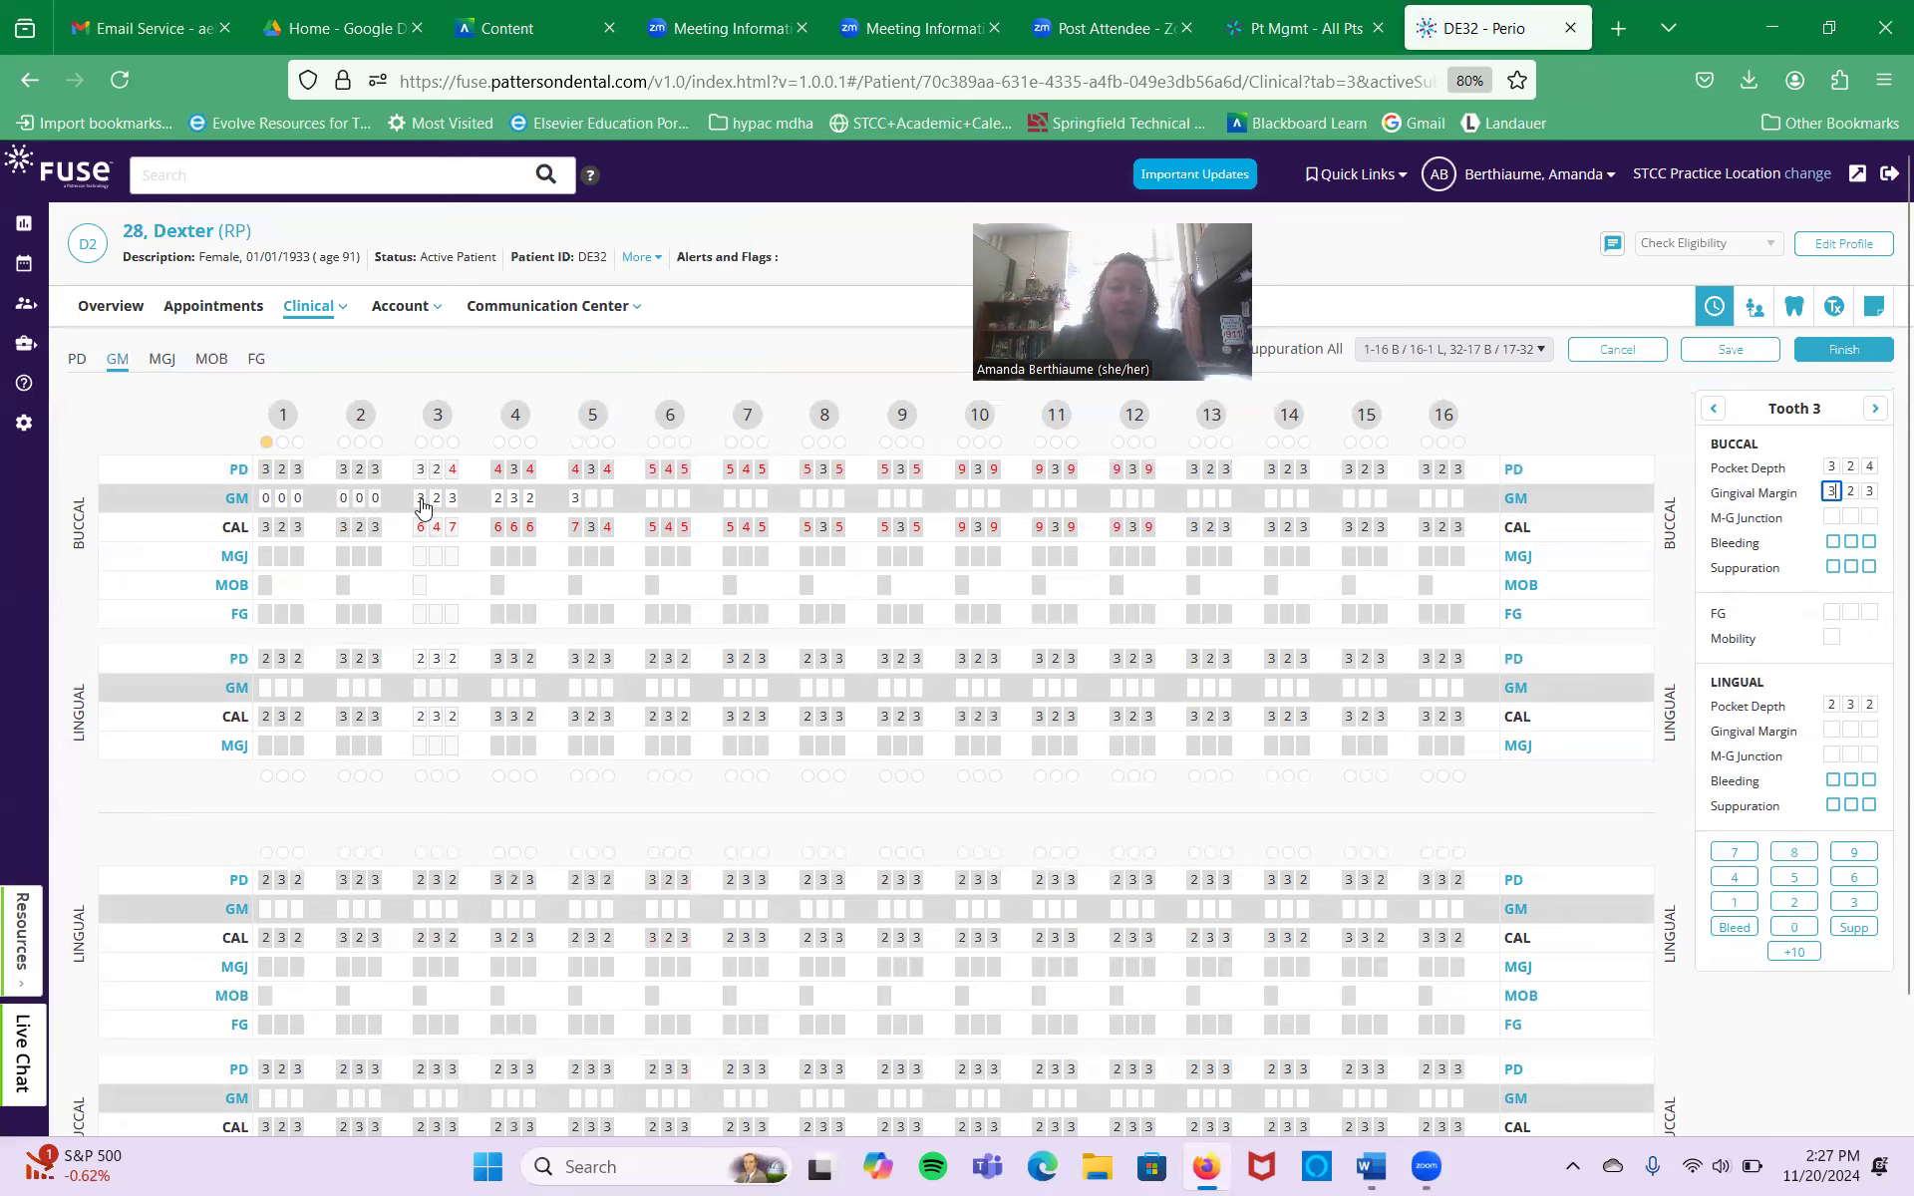
pyautogui.write('00000')
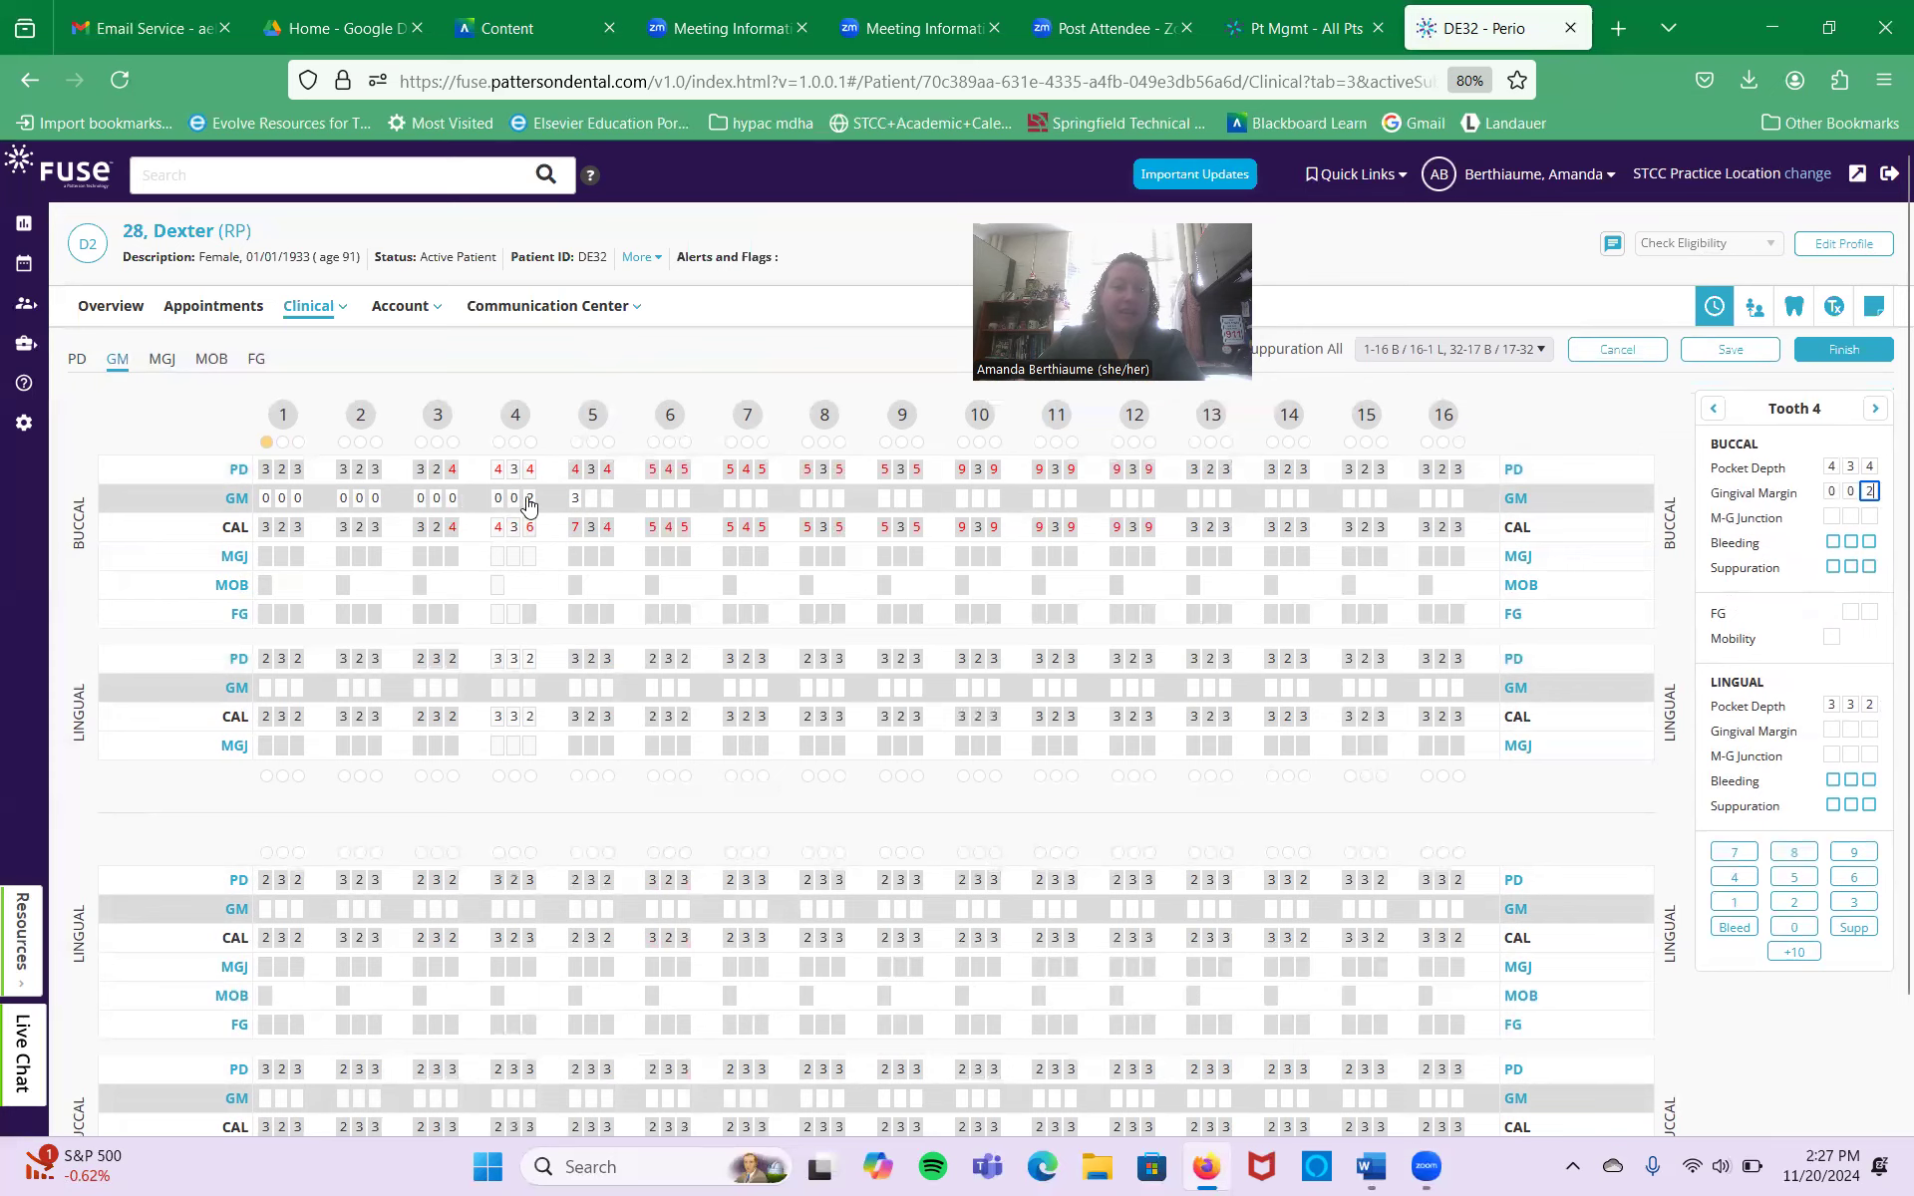
pyautogui.write('0')
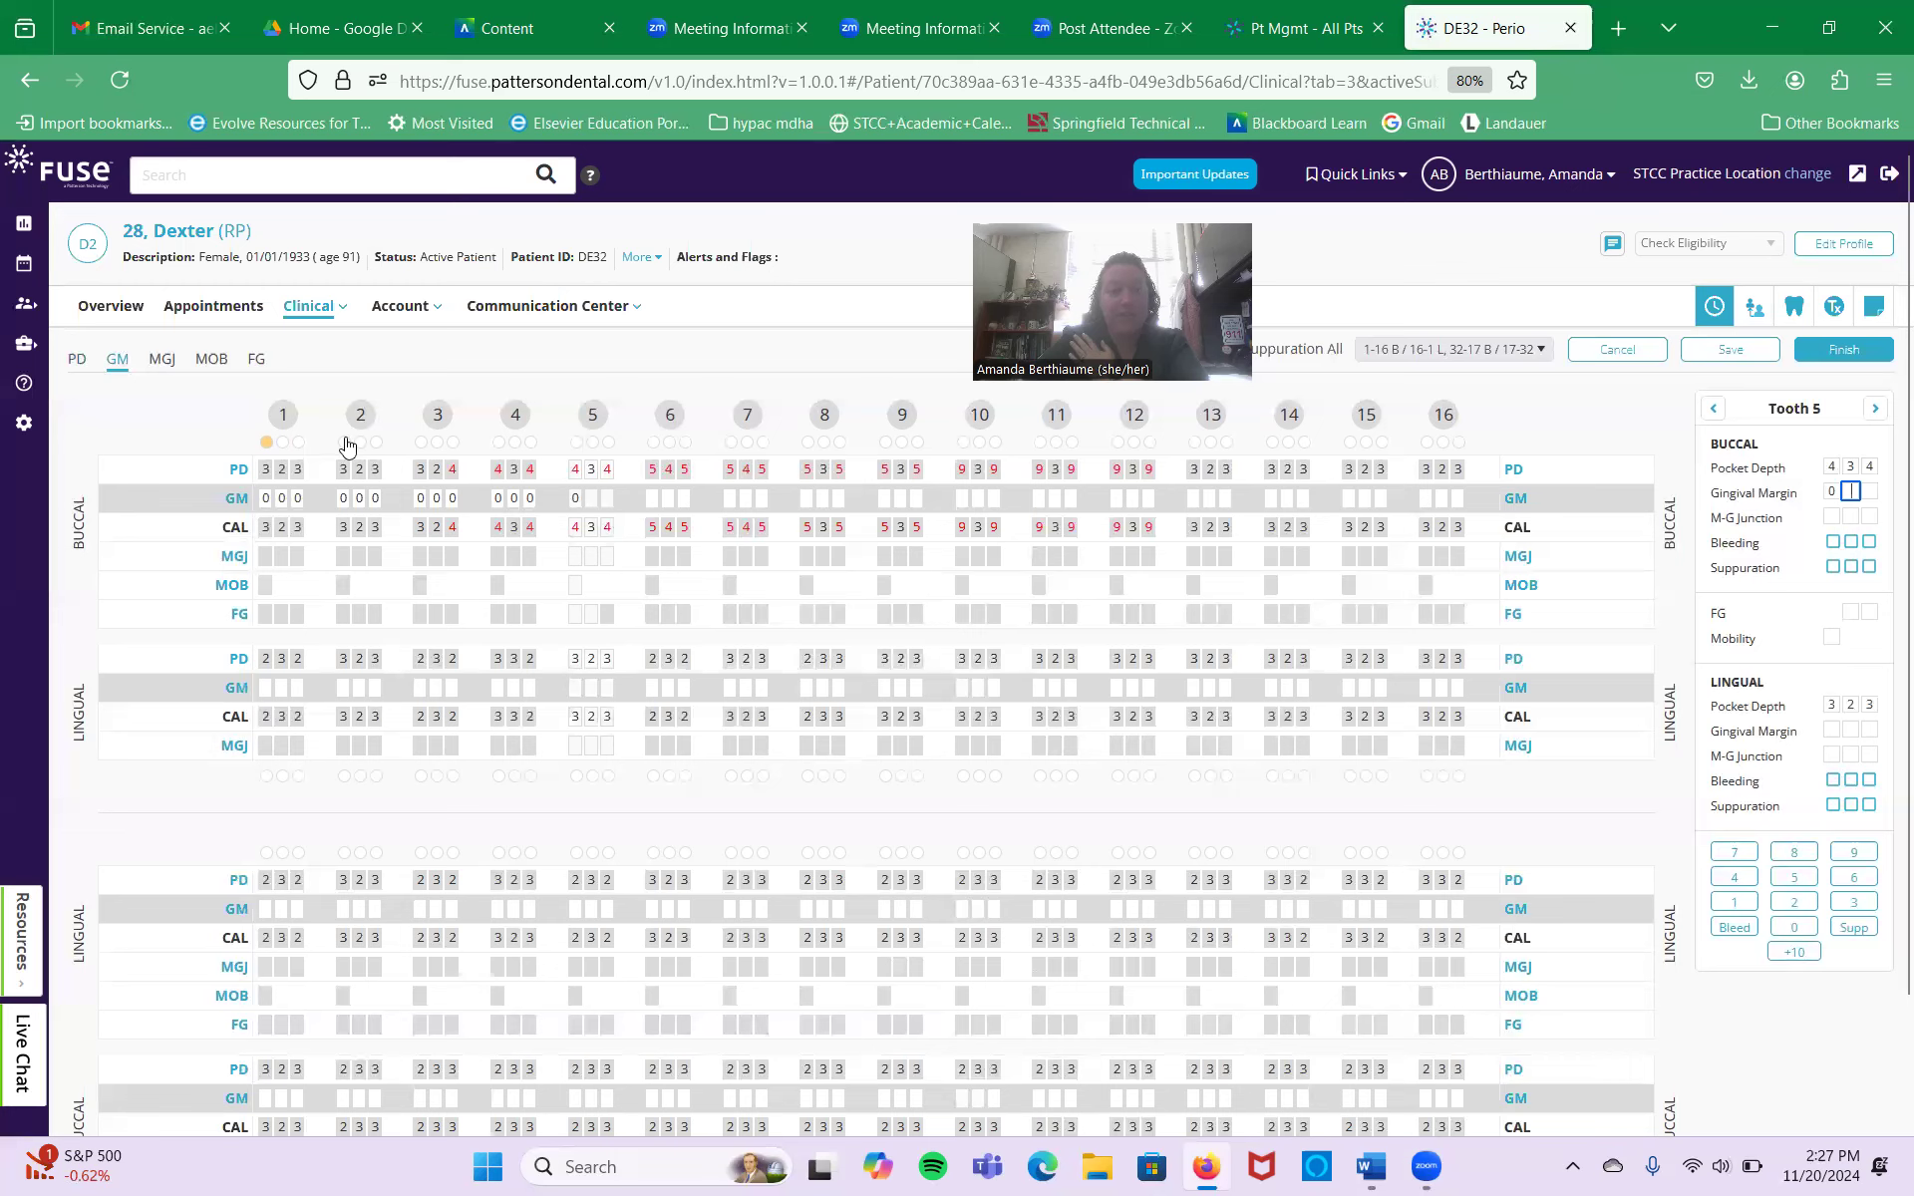
# Try buccal gingival margins of 2, 0, 2 on tooth 2, and reset all three sites to 0
pyautogui.click(339, 501)
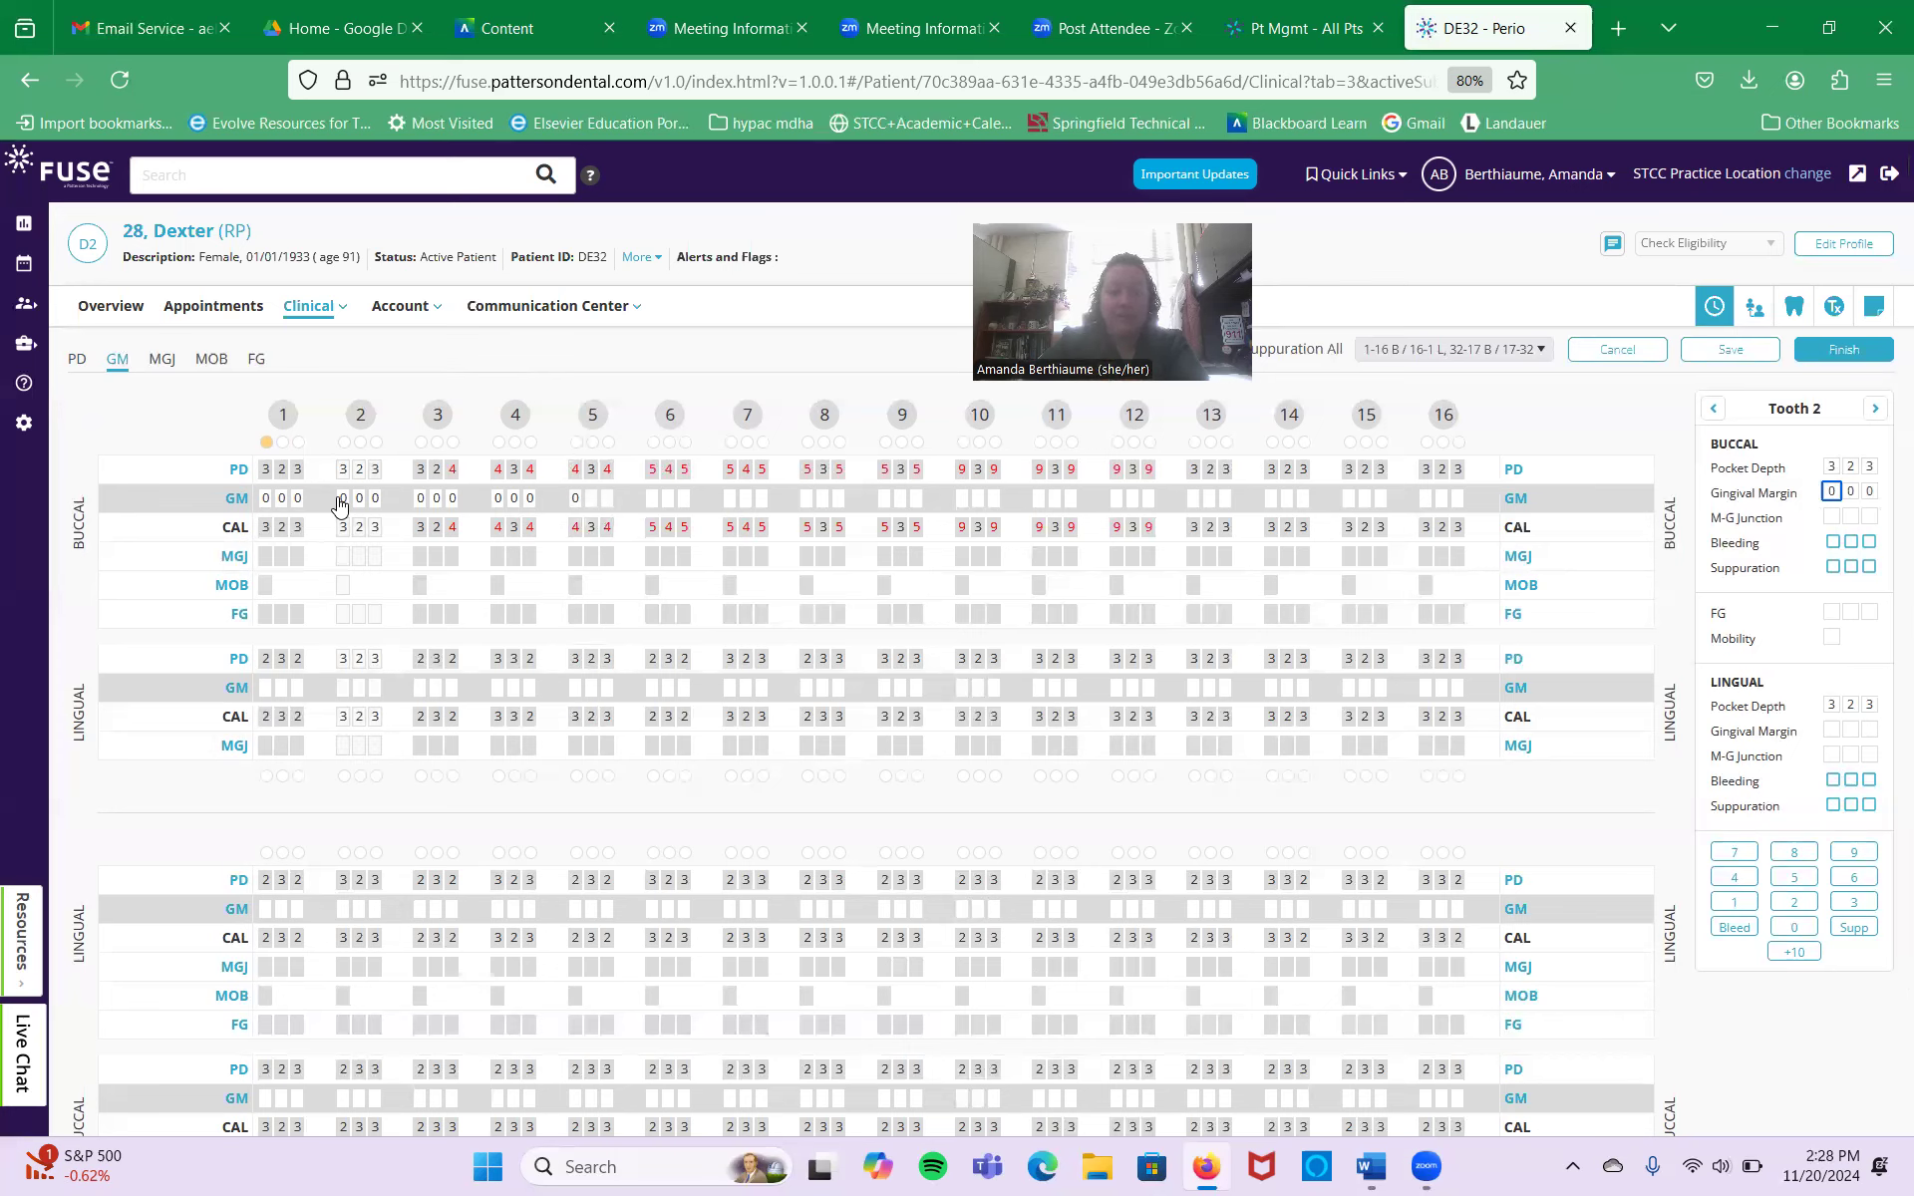
pyautogui.write('20')
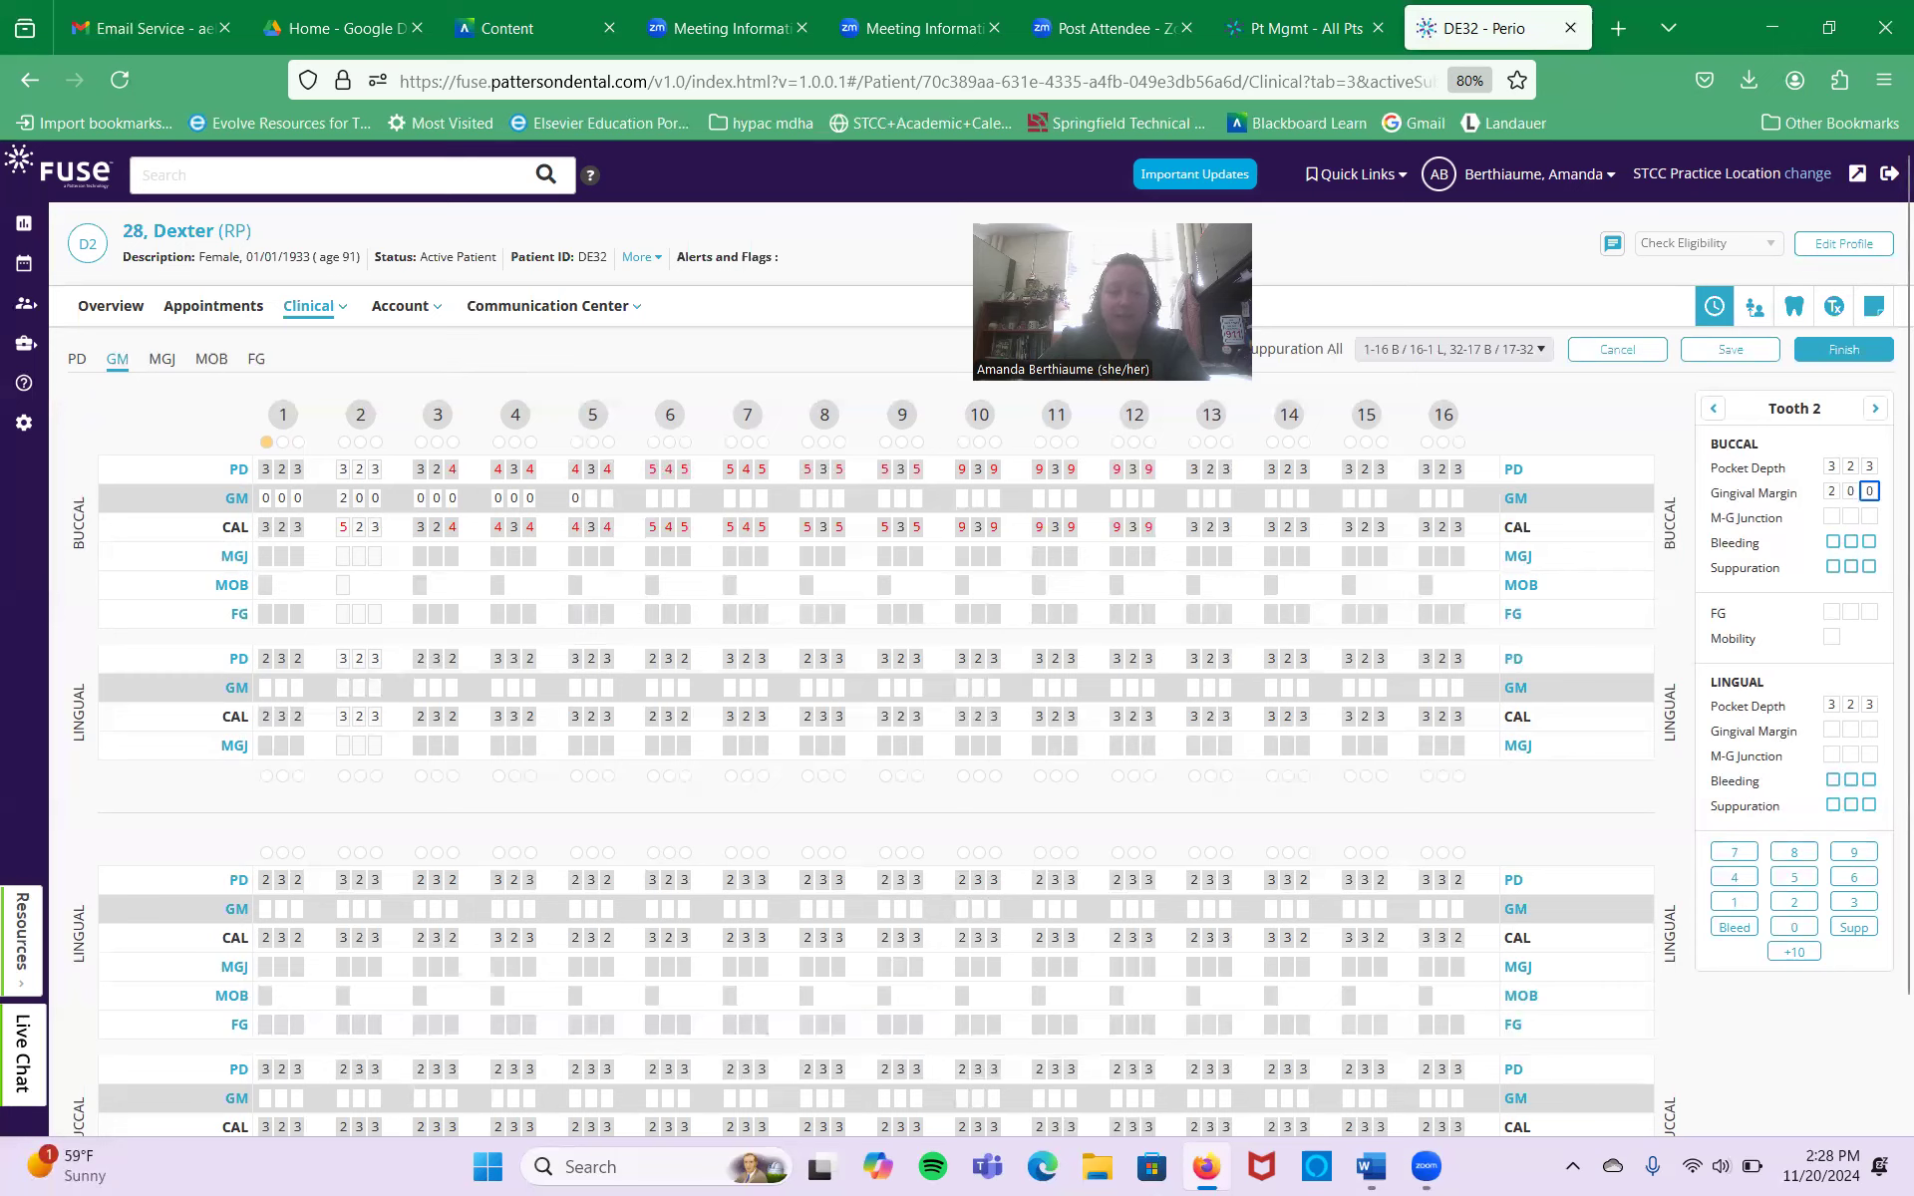
pyautogui.write('2')
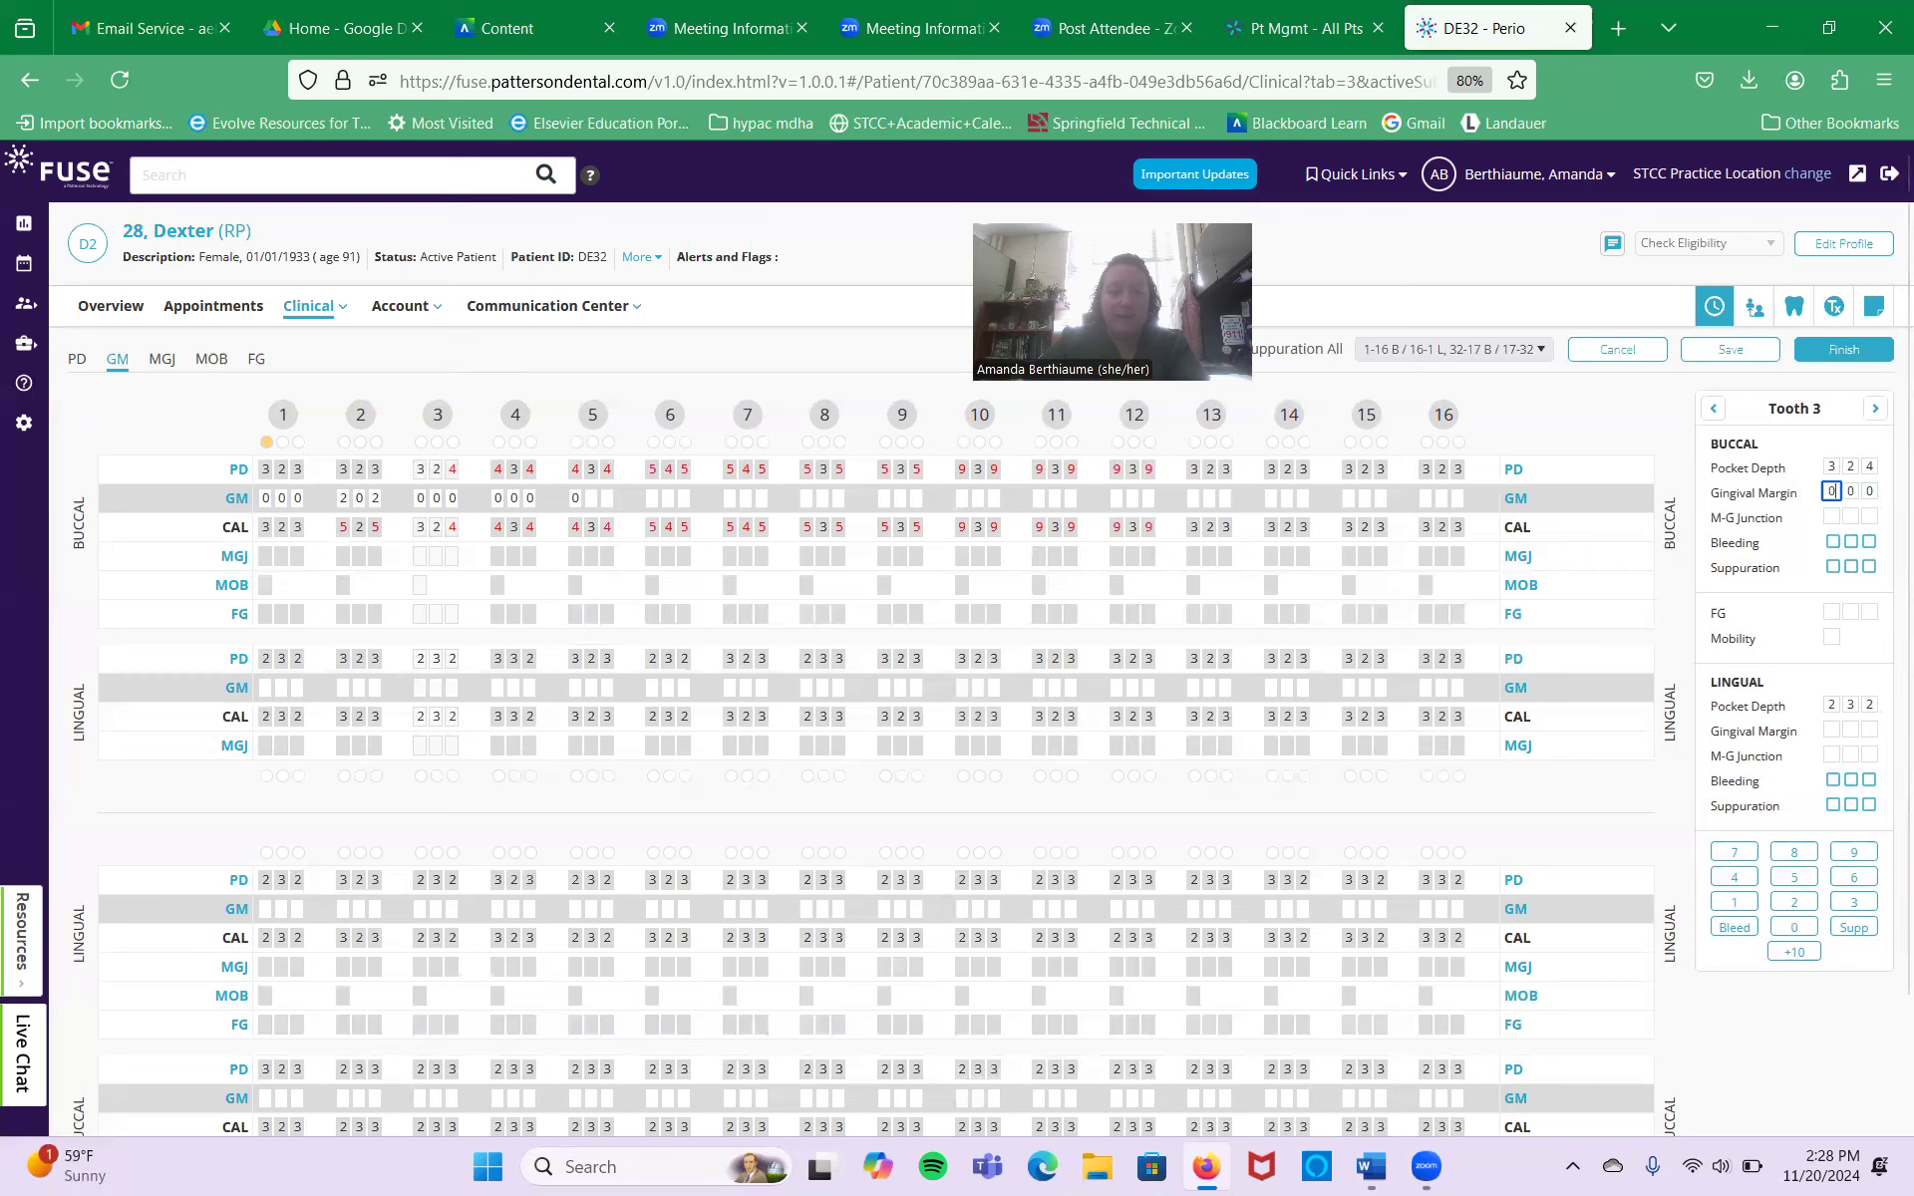
pyautogui.click(342, 503)
pyautogui.write('0')
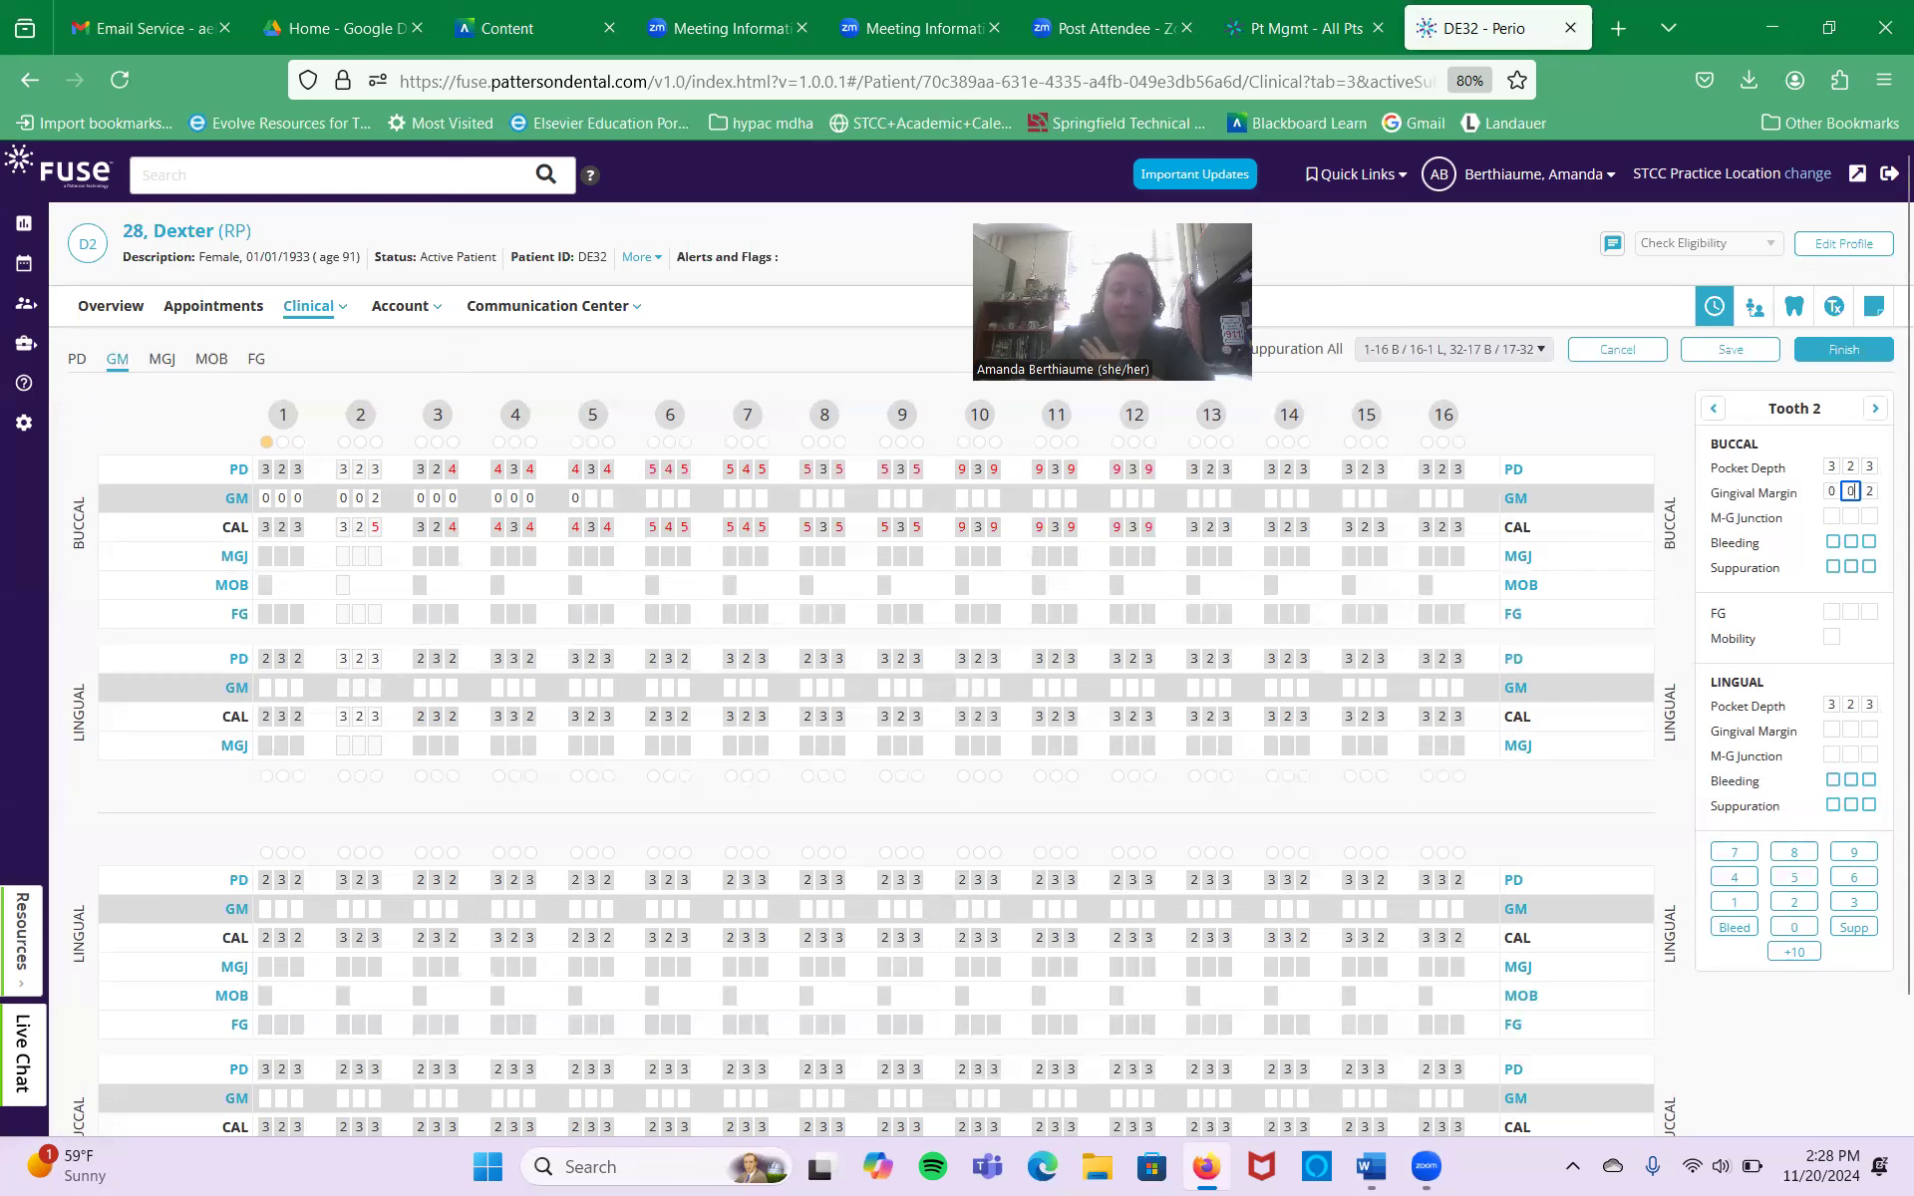
pyautogui.write('00')
# Set the middle buccal gingival margin to 4 on teeth 2 and 4, and to 2 on tooth 5
pyautogui.click(362, 502)
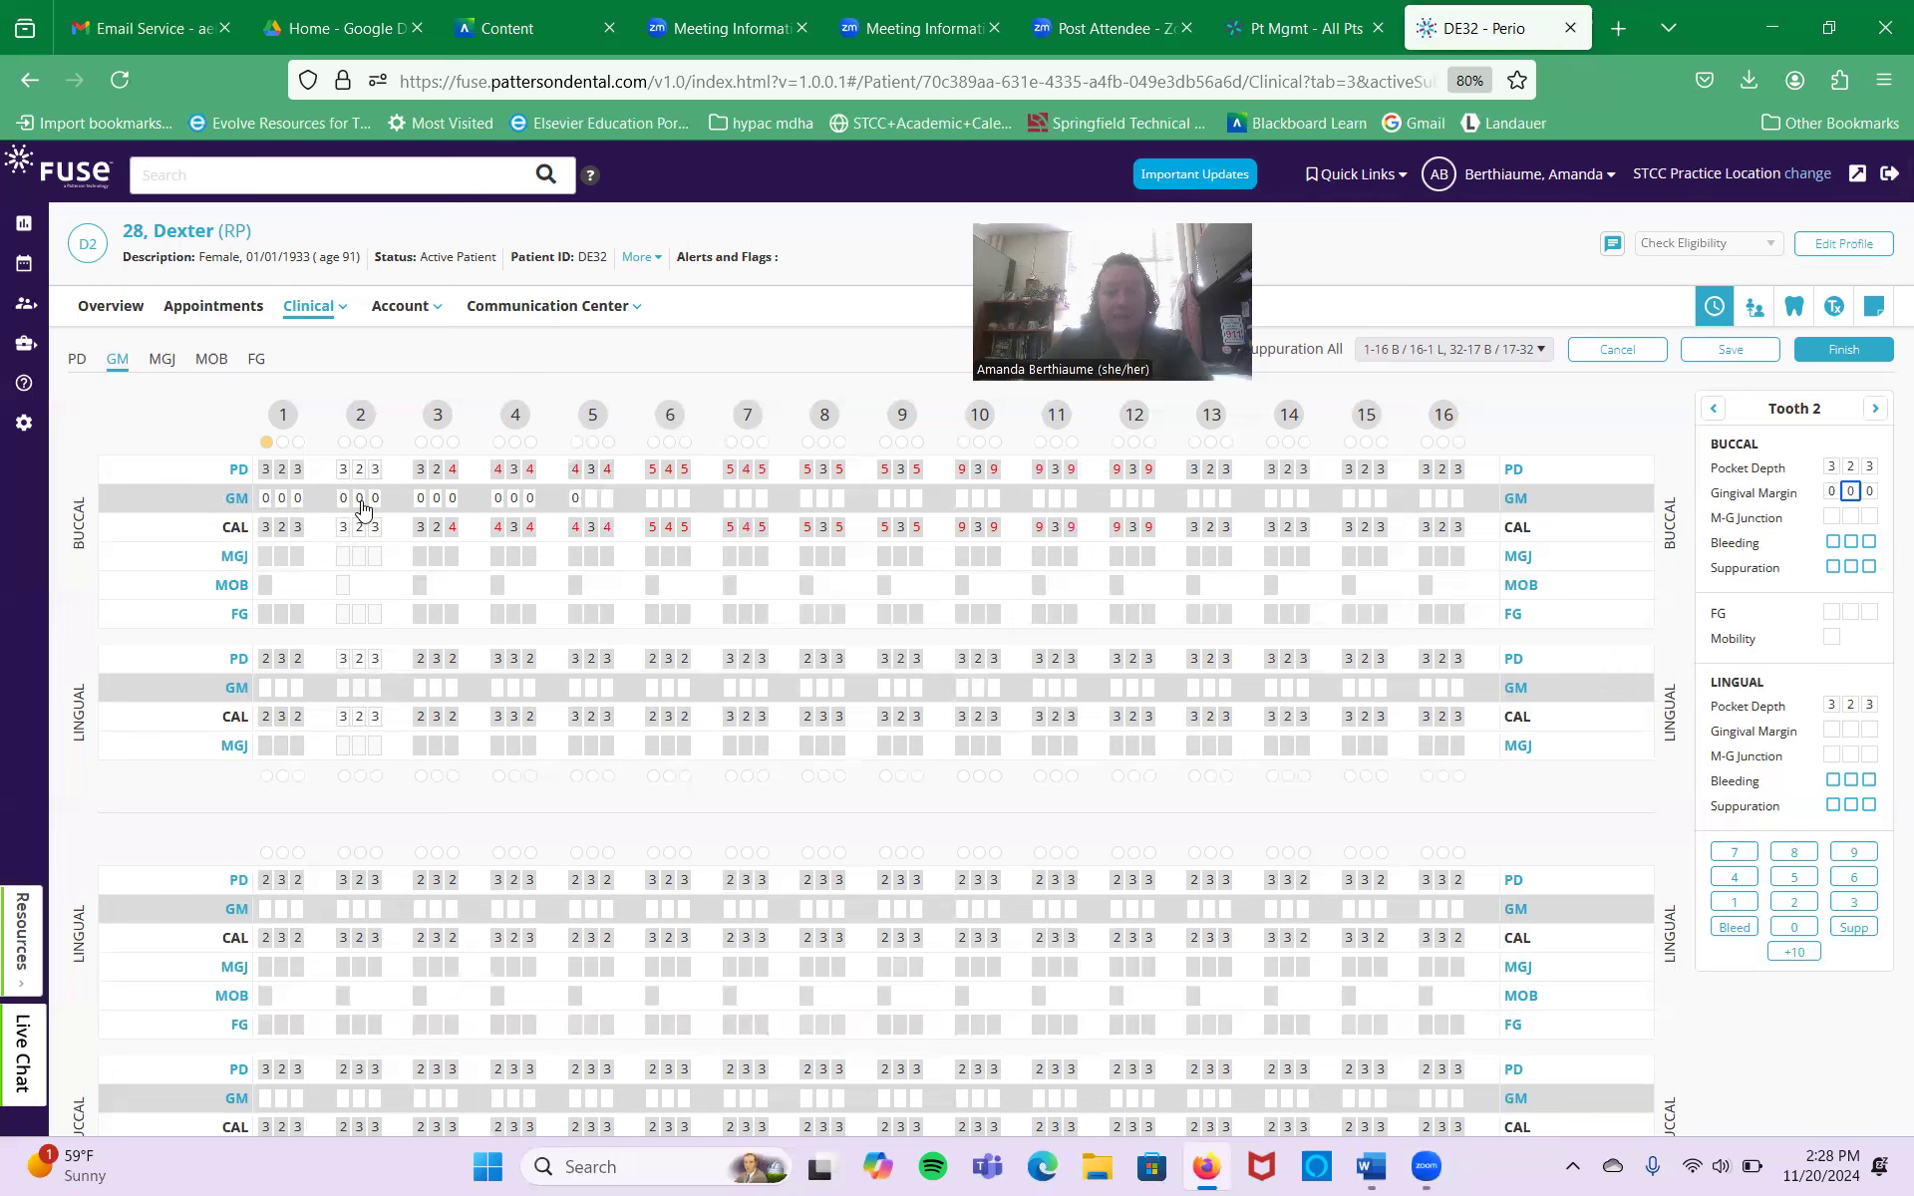
pyautogui.write('4')
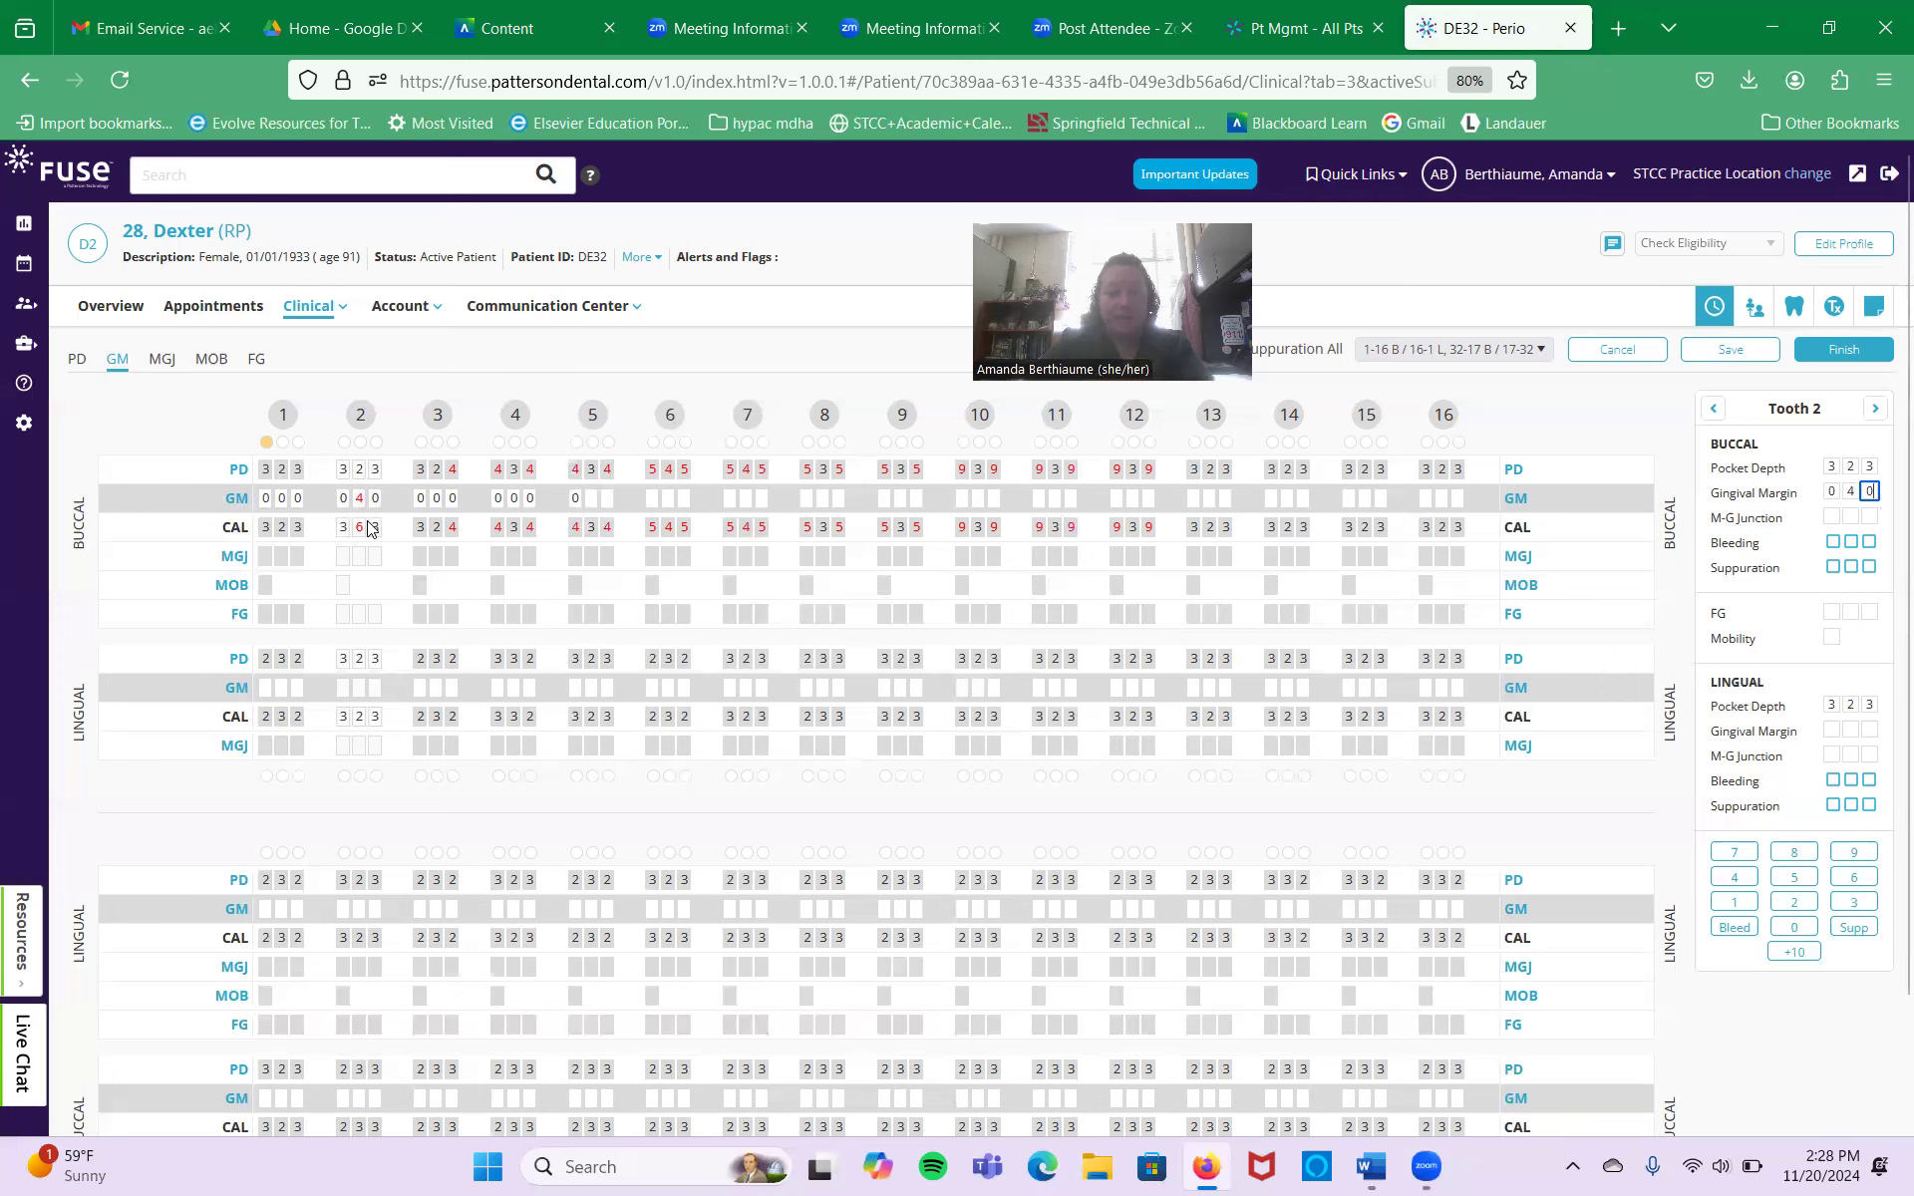
pyautogui.click(513, 501)
pyautogui.write('4')
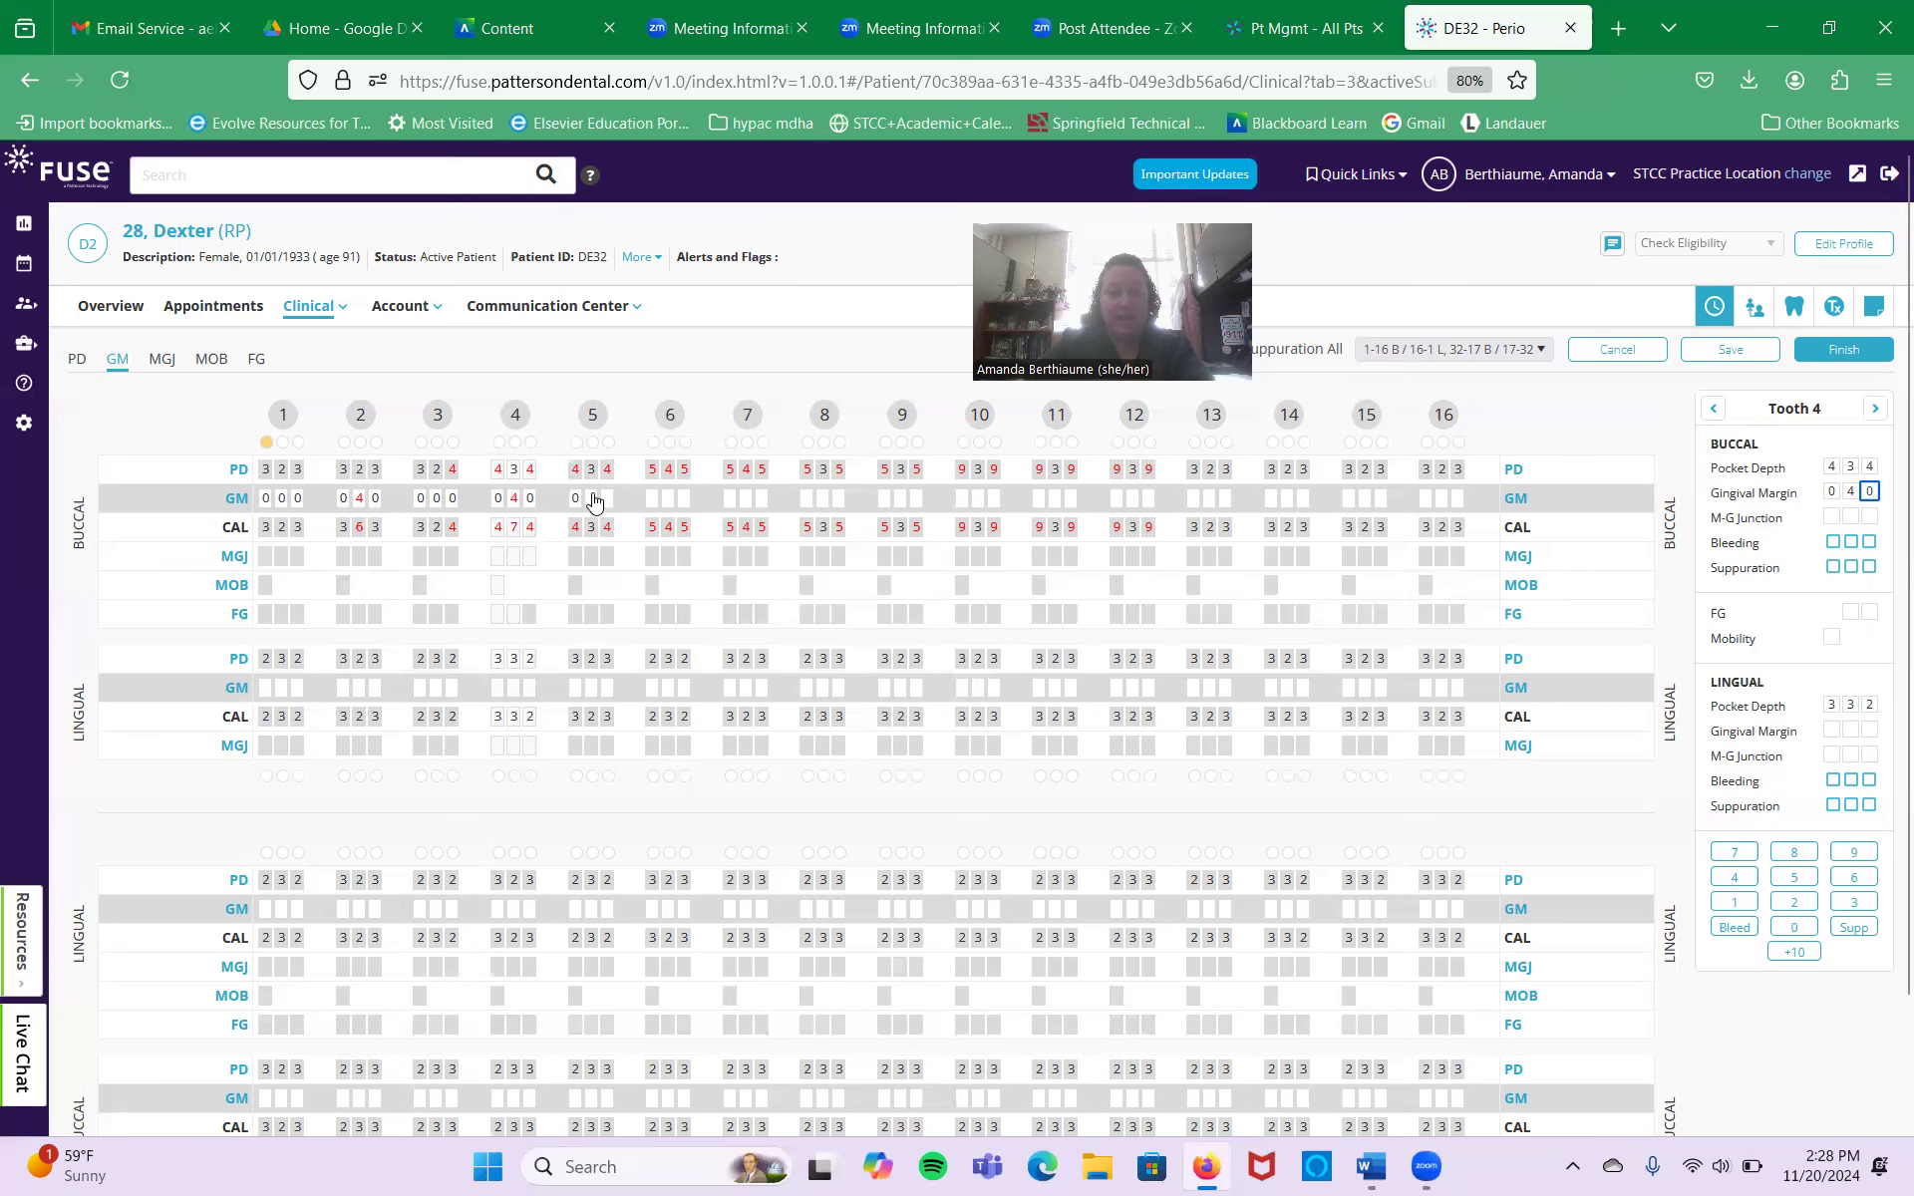
pyautogui.click(594, 501)
pyautogui.write('2')
# Set the middle buccal gingival margin to 1 on teeth 14 and 15
pyautogui.click(1287, 499)
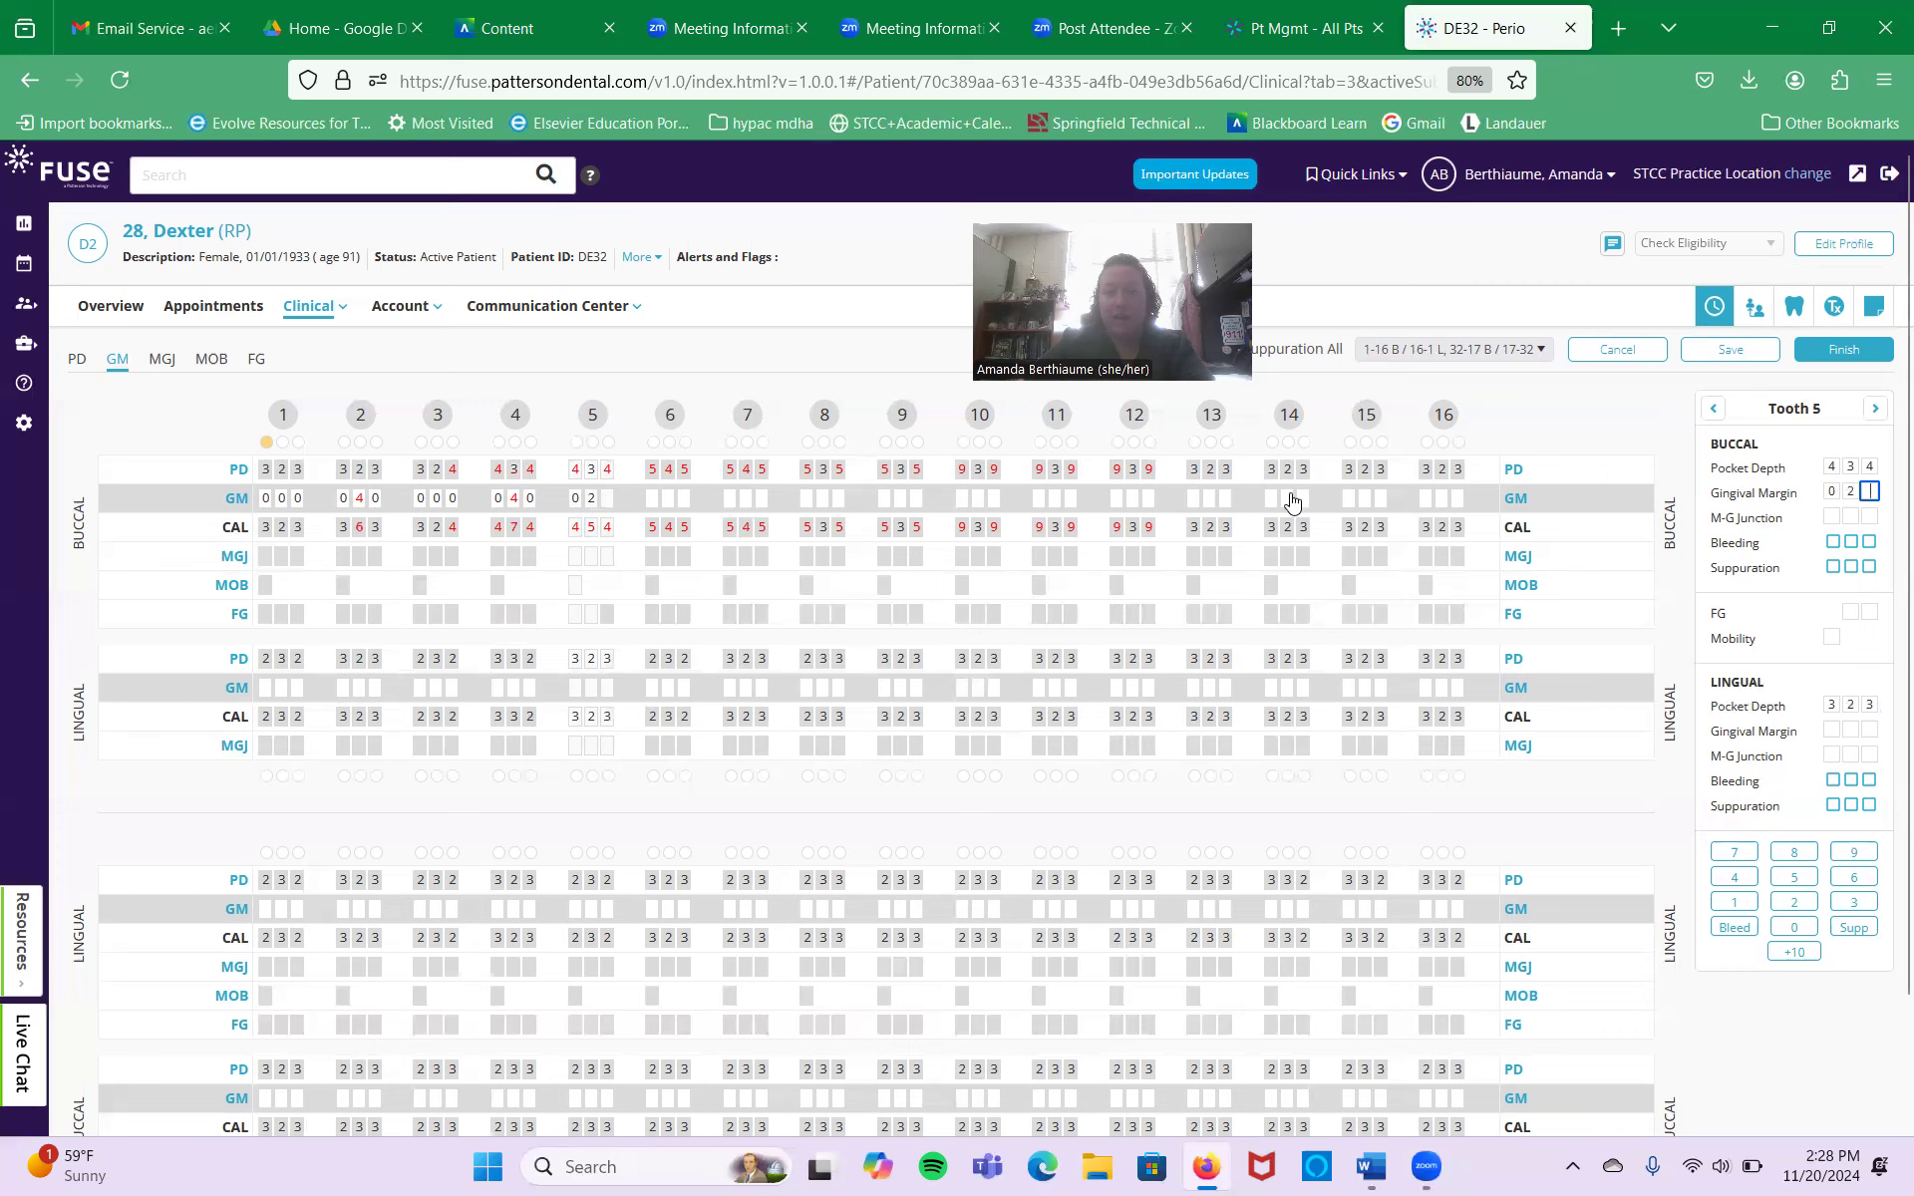
pyautogui.write('1')
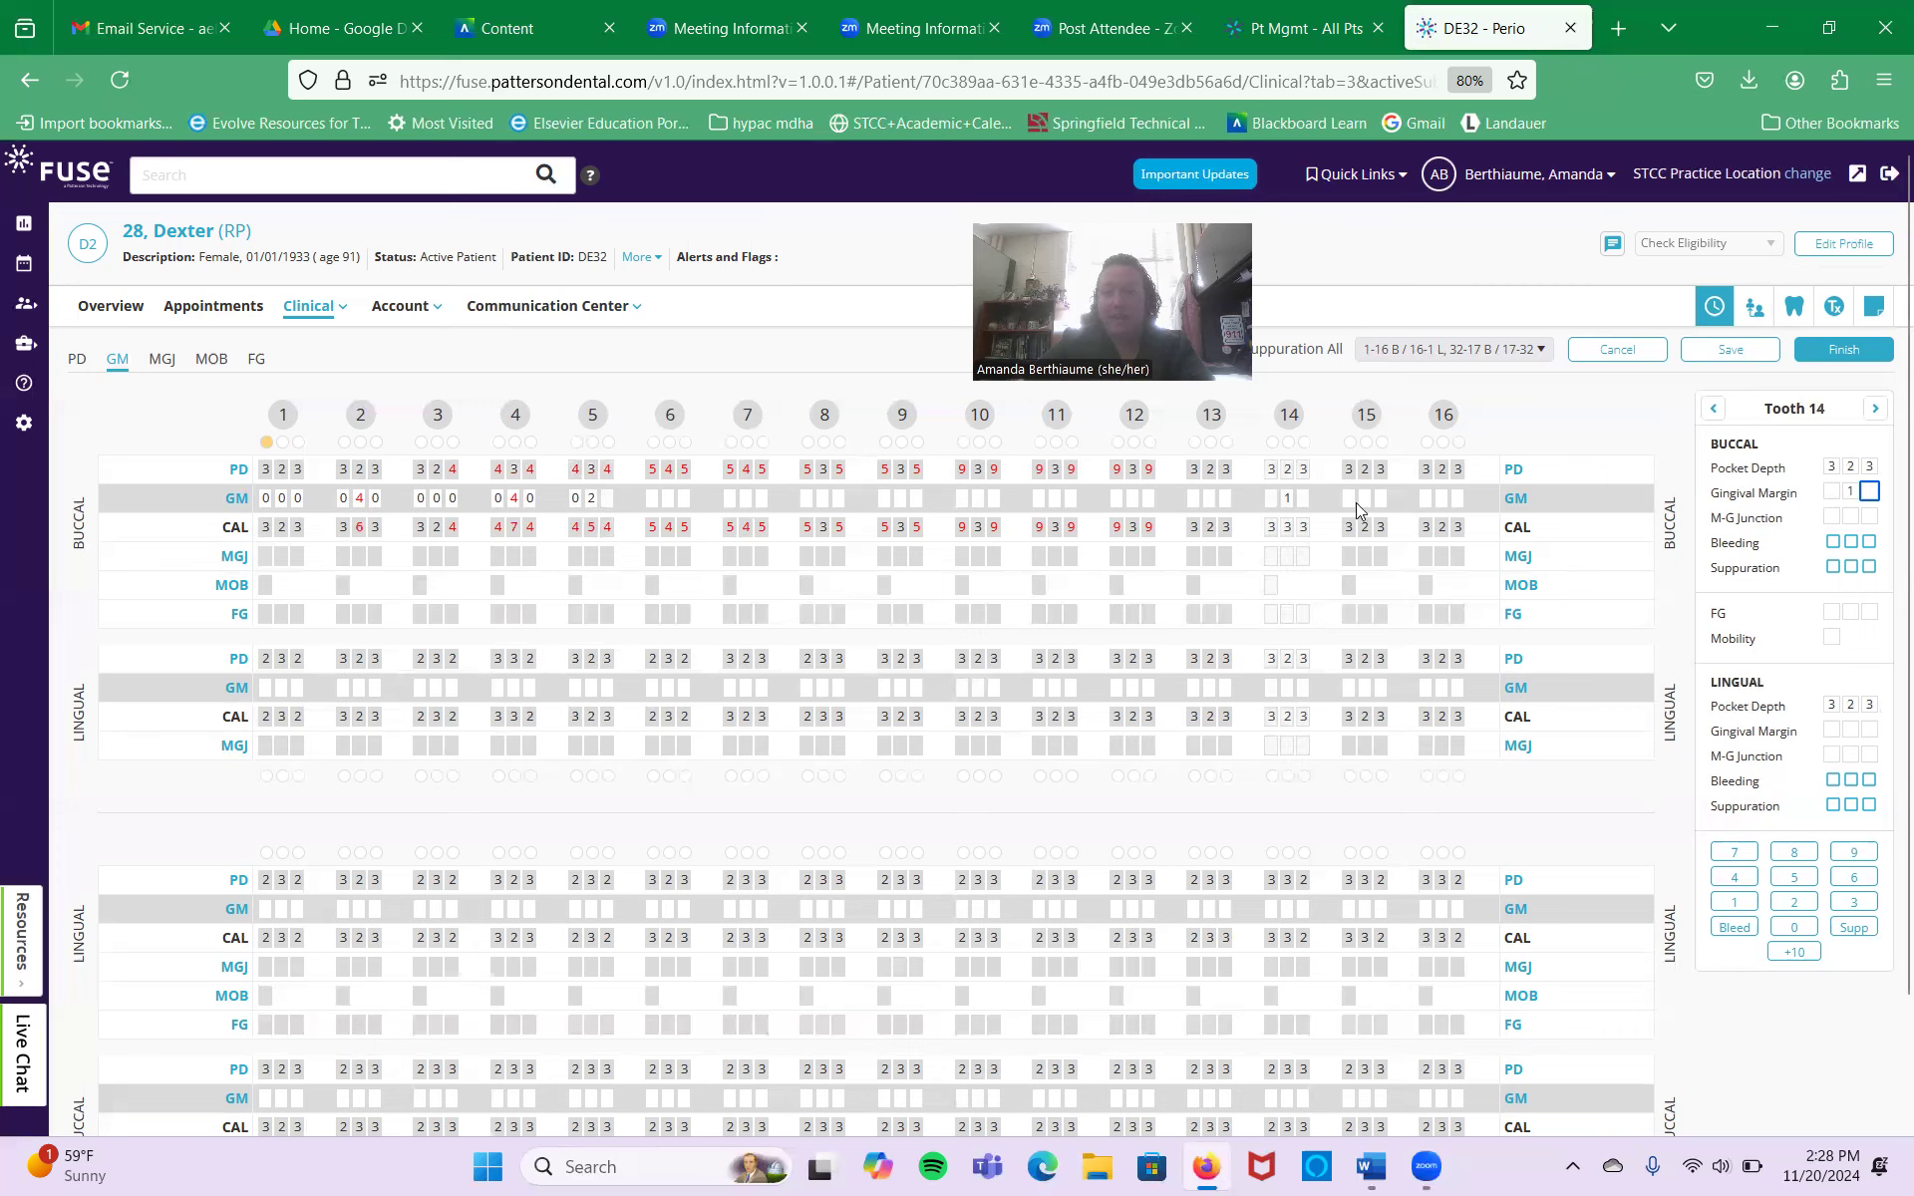
pyautogui.click(1362, 499)
pyautogui.write('1')
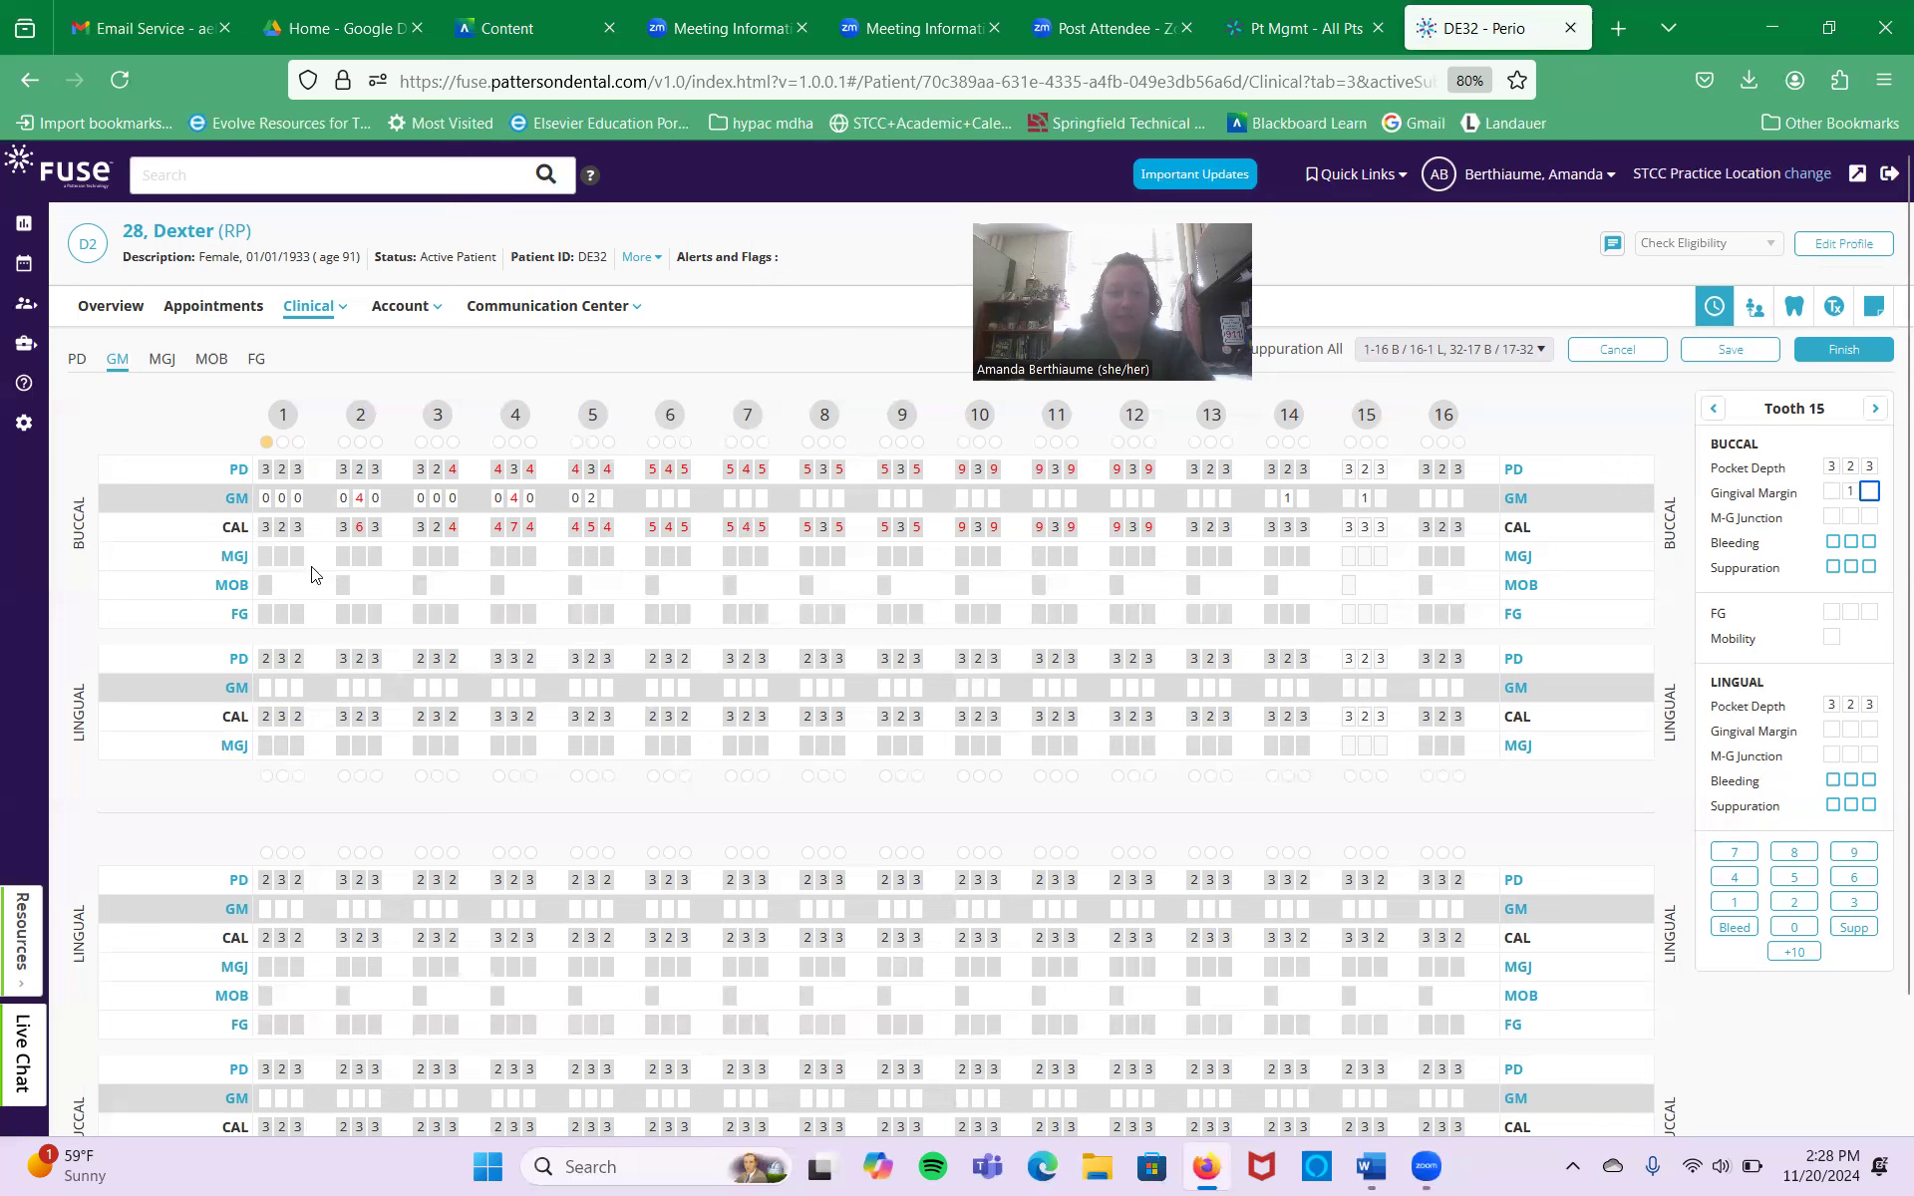
# Open the middle buccal mucogingival junction entry for tooth 1 and for tooth 24
pyautogui.click(285, 558)
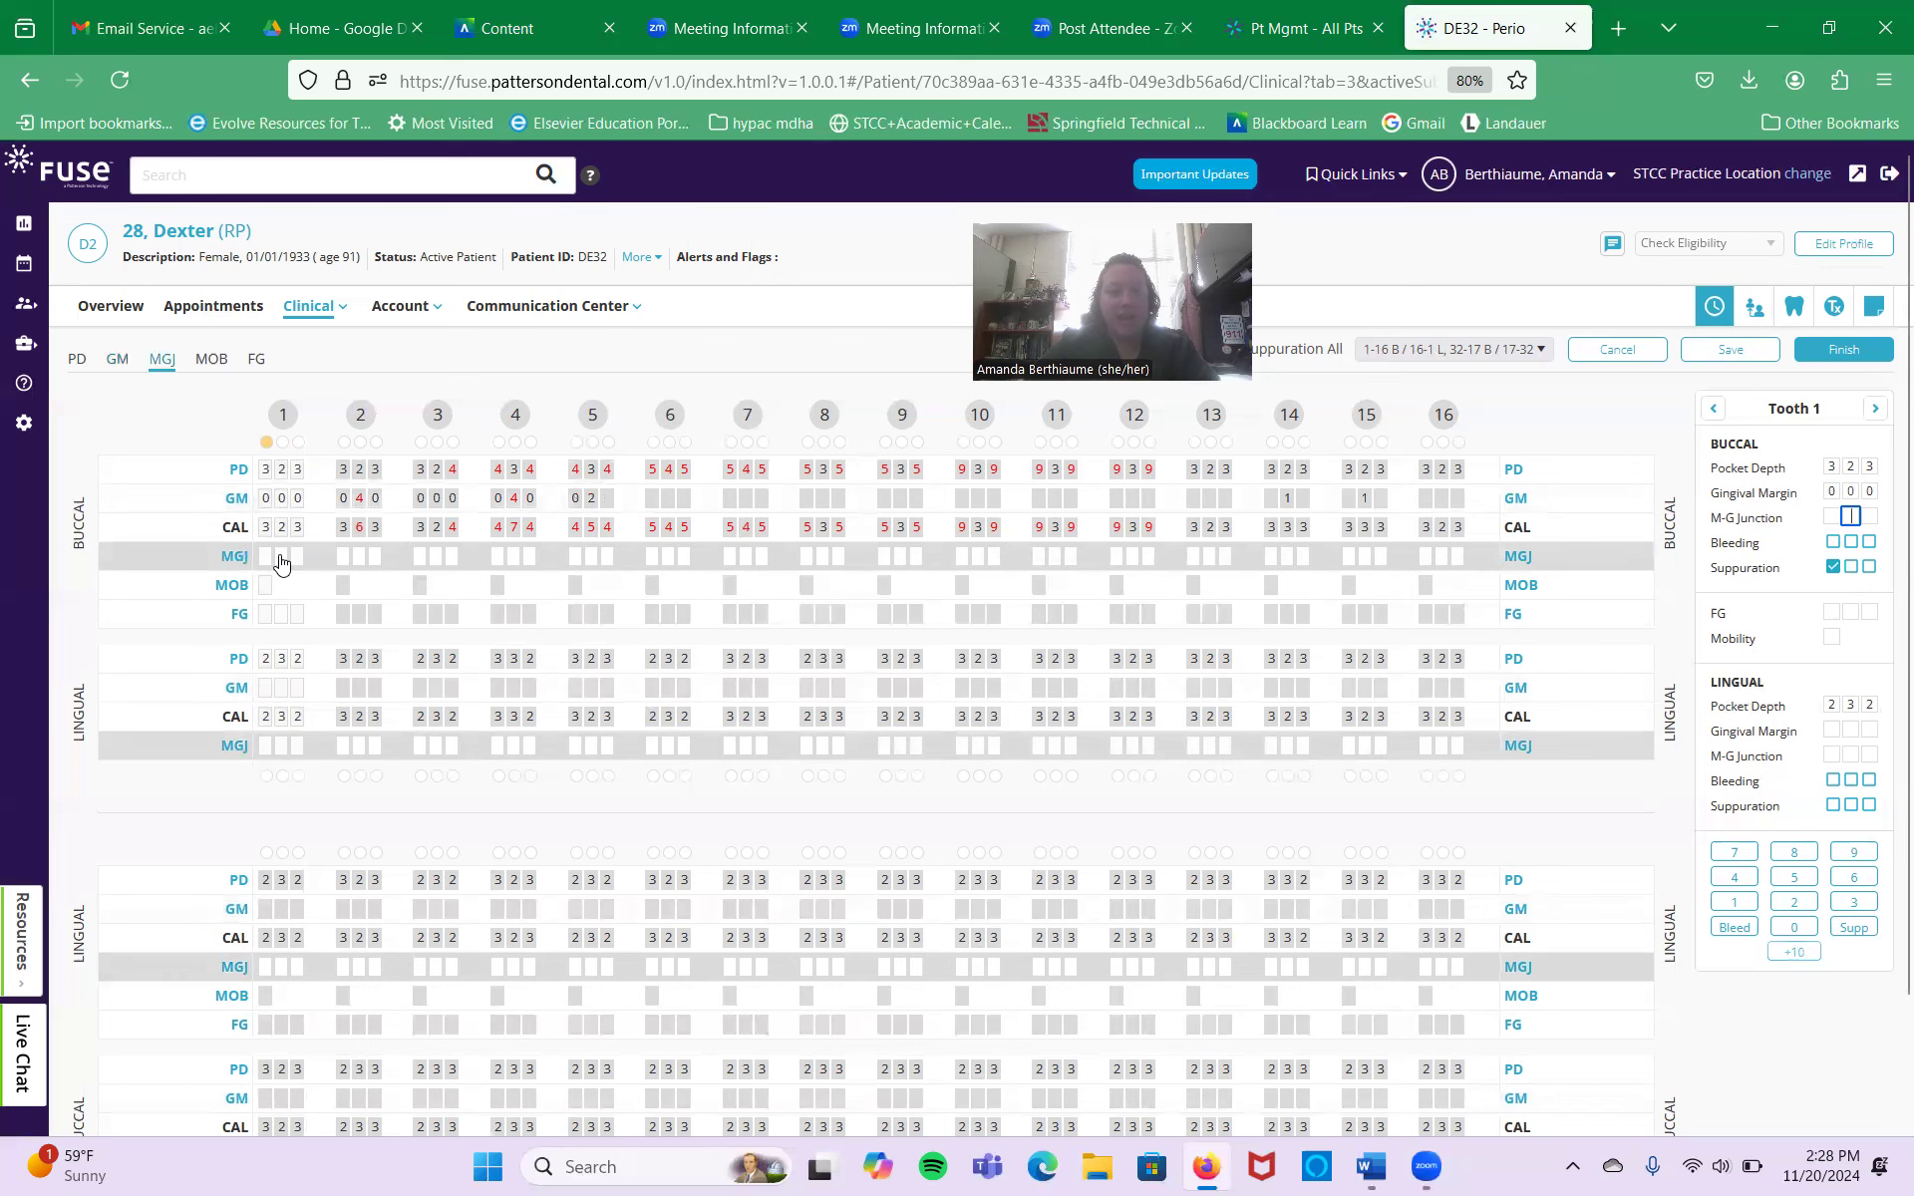
pyautogui.scroll(-1, 760, 800)
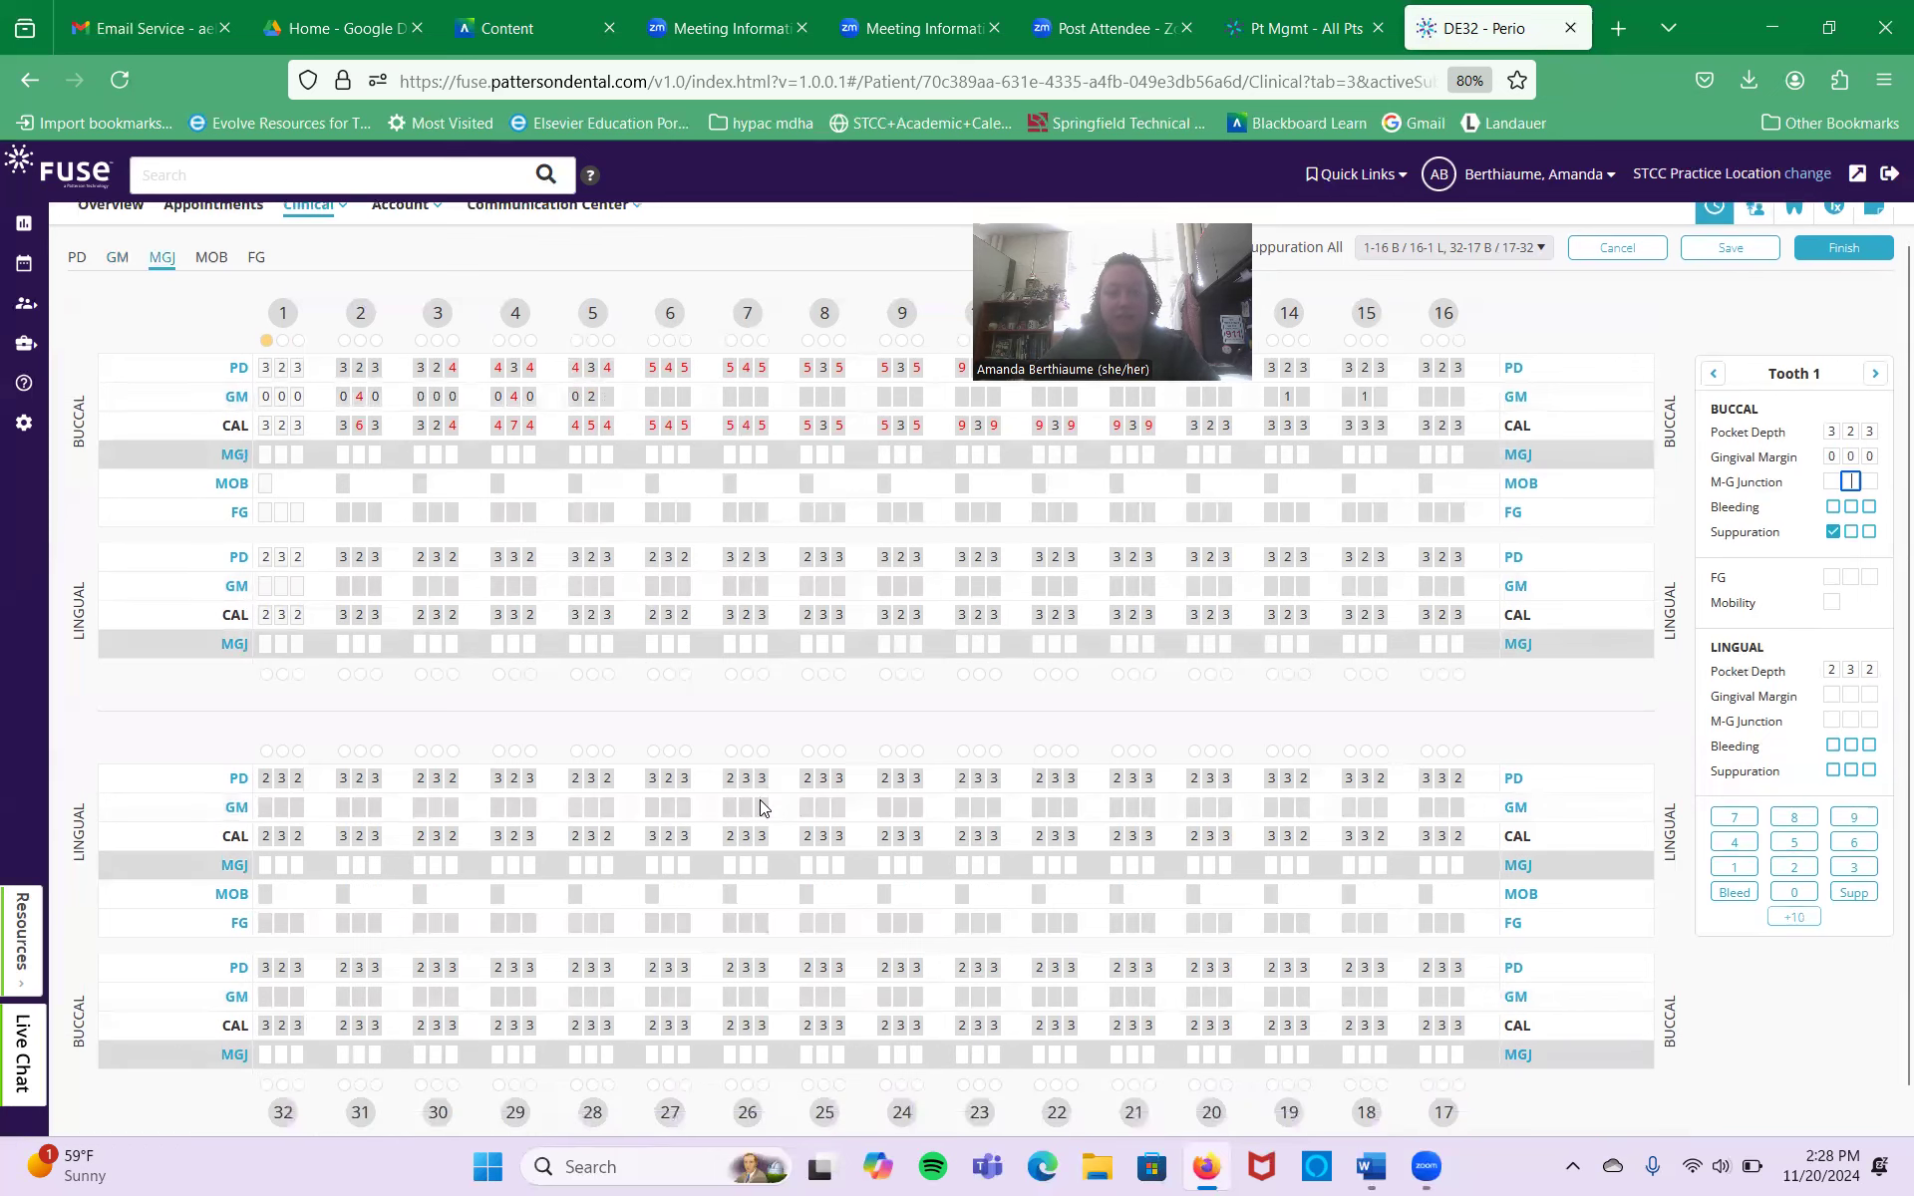
pyautogui.click(901, 1059)
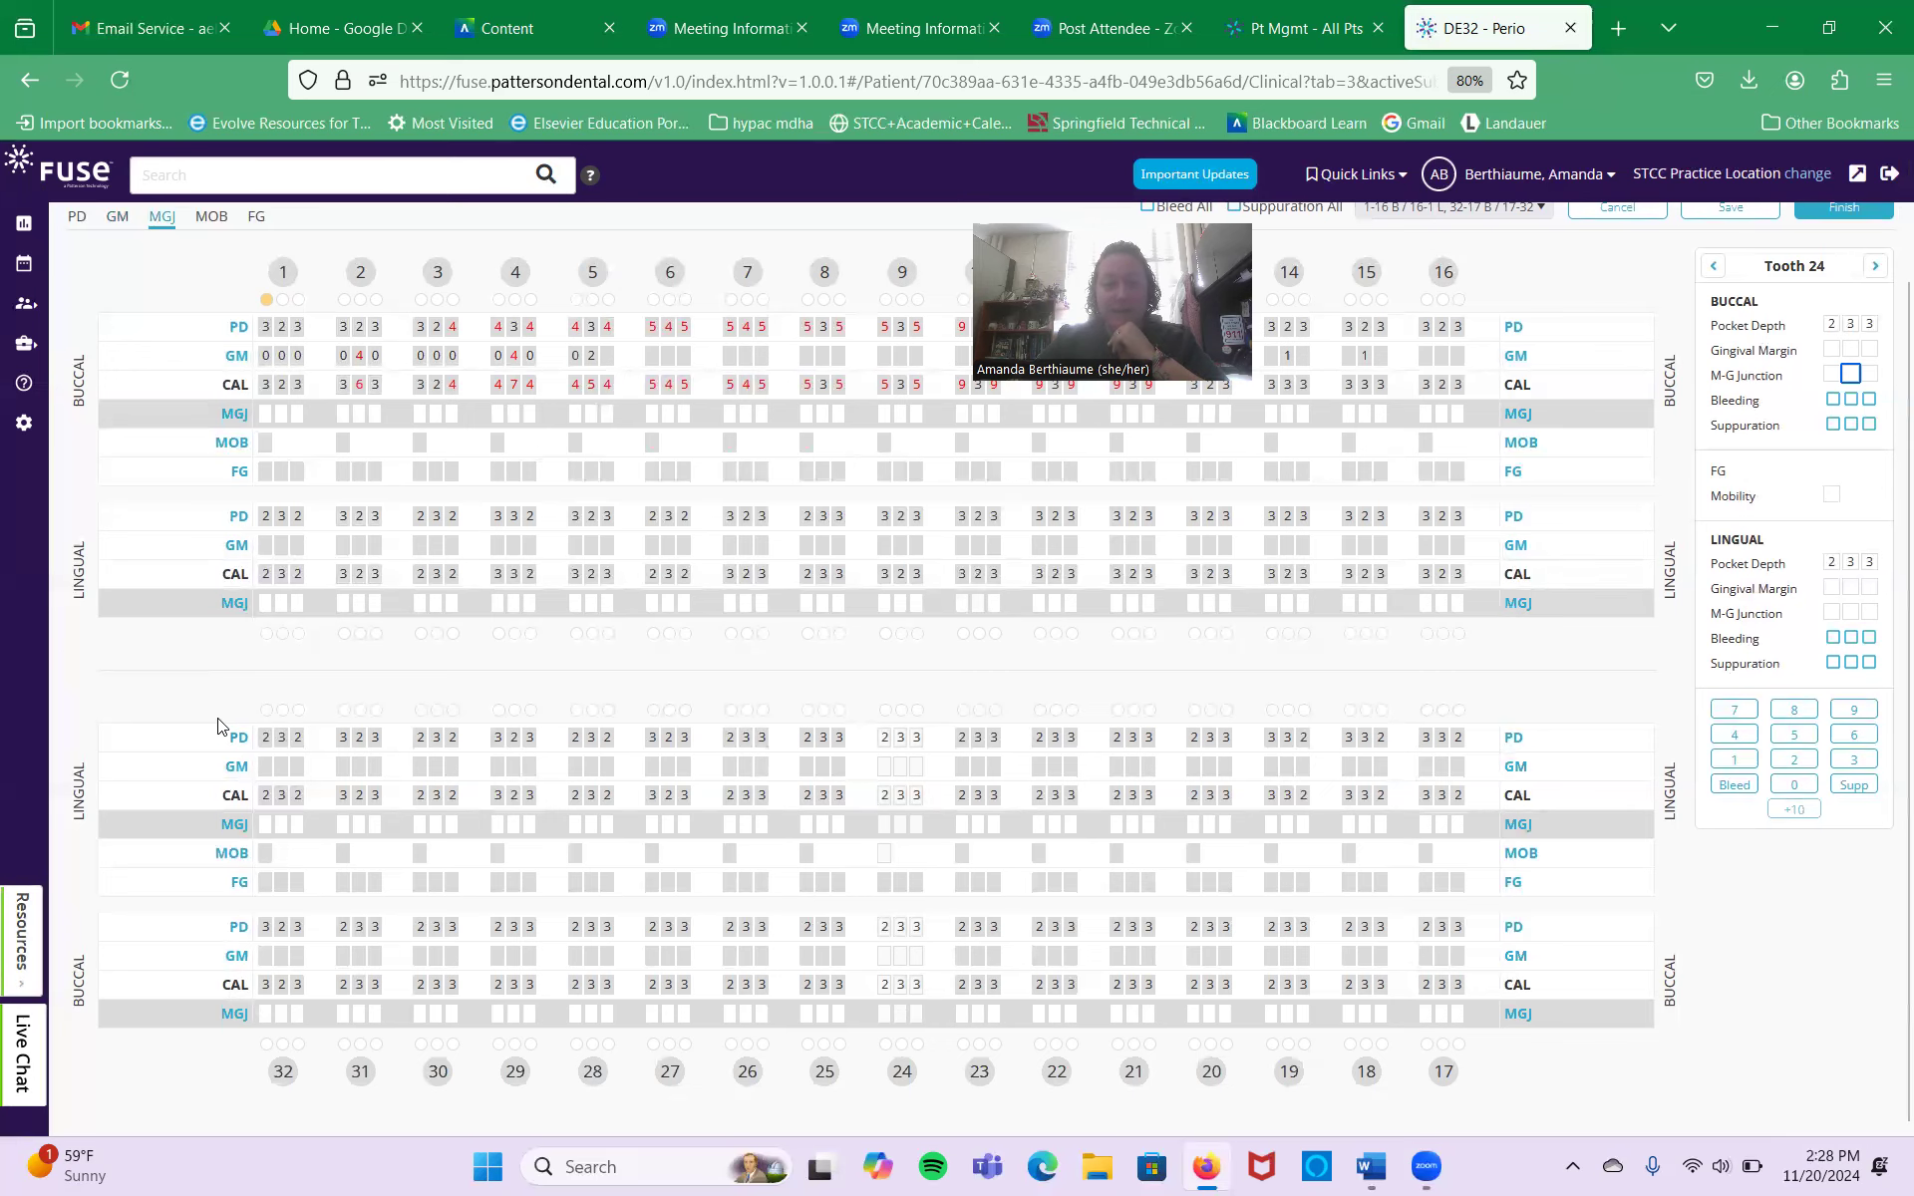
# Chart mobility of 2 for teeth 6 and 7, advance to tooth 10, and save the exam
pyautogui.click(652, 443)
pyautogui.write('2')
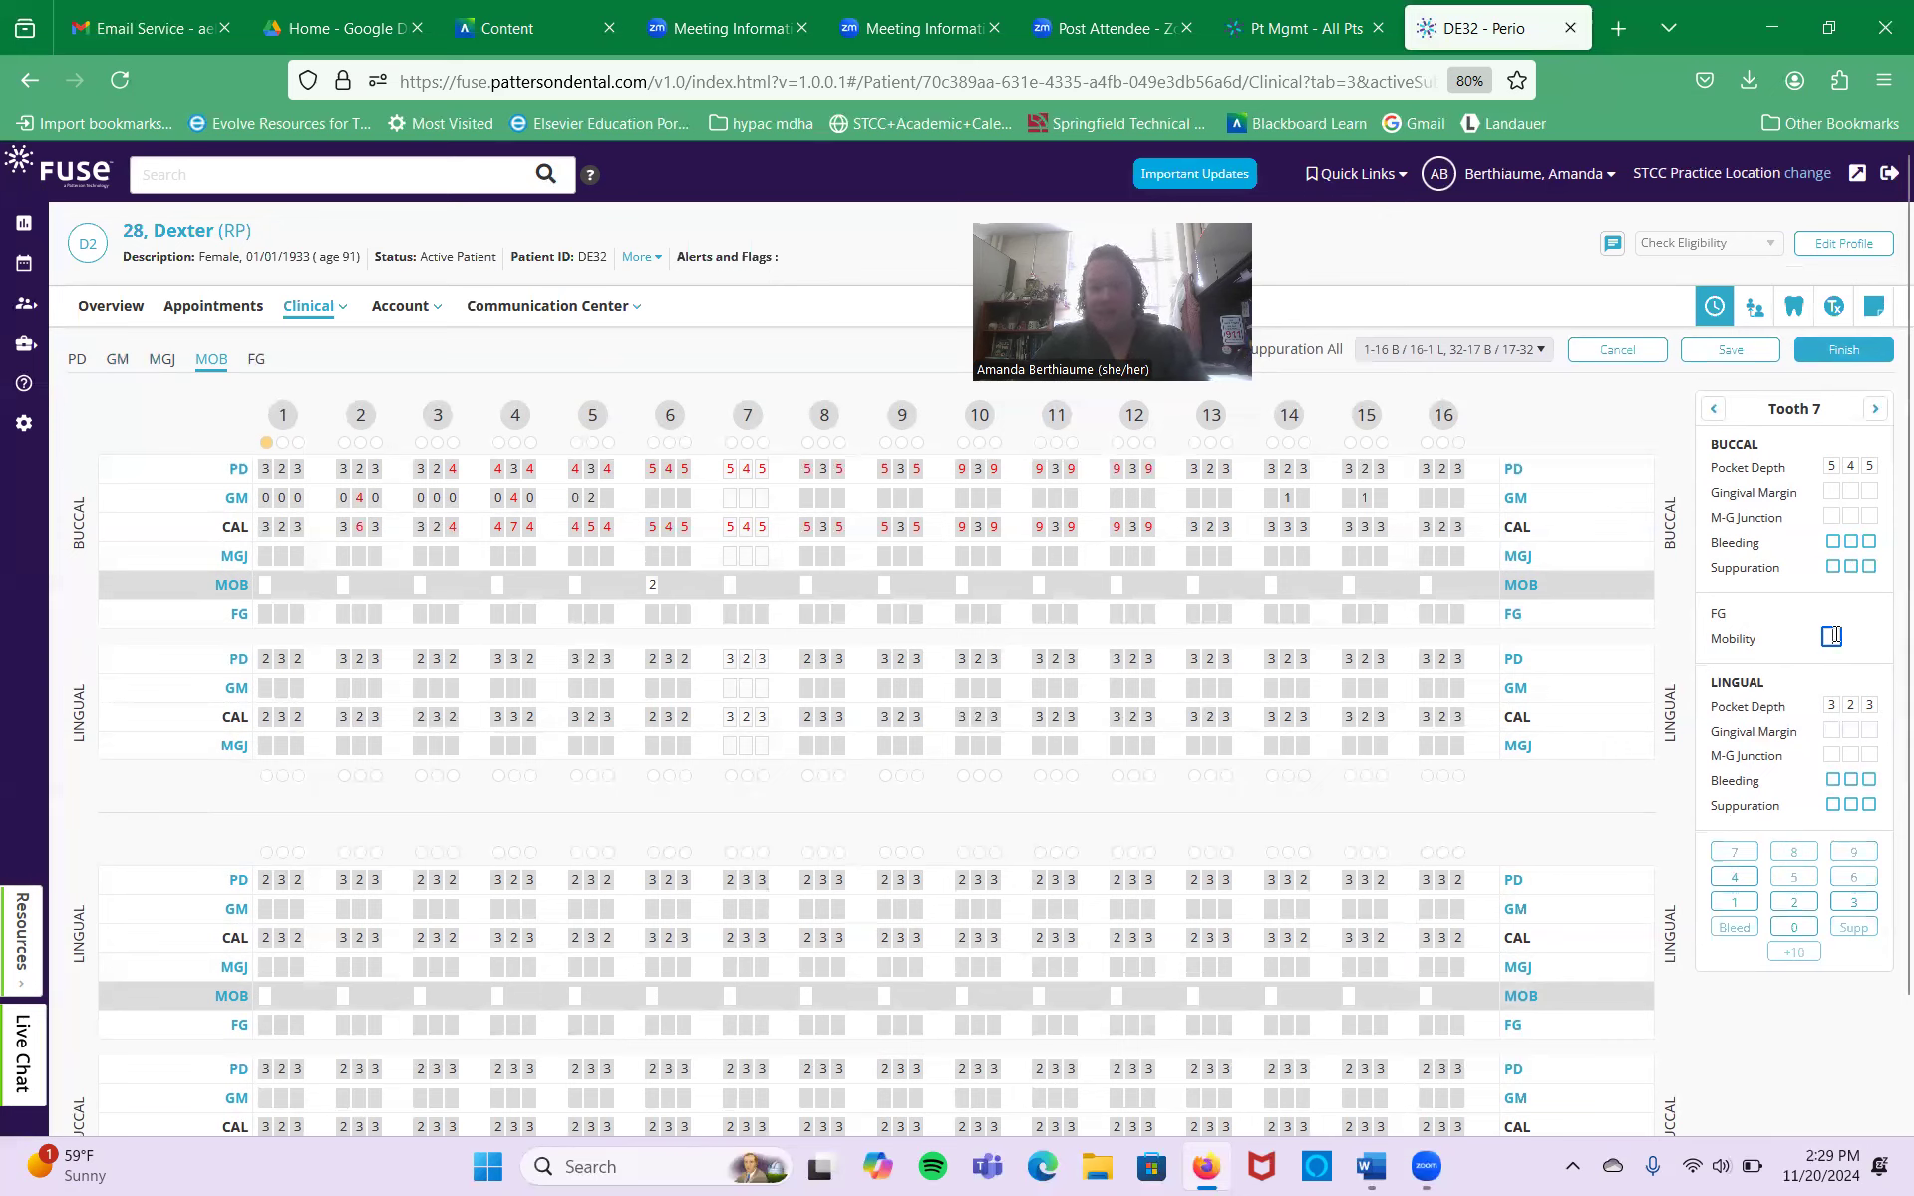
pyautogui.write('2')
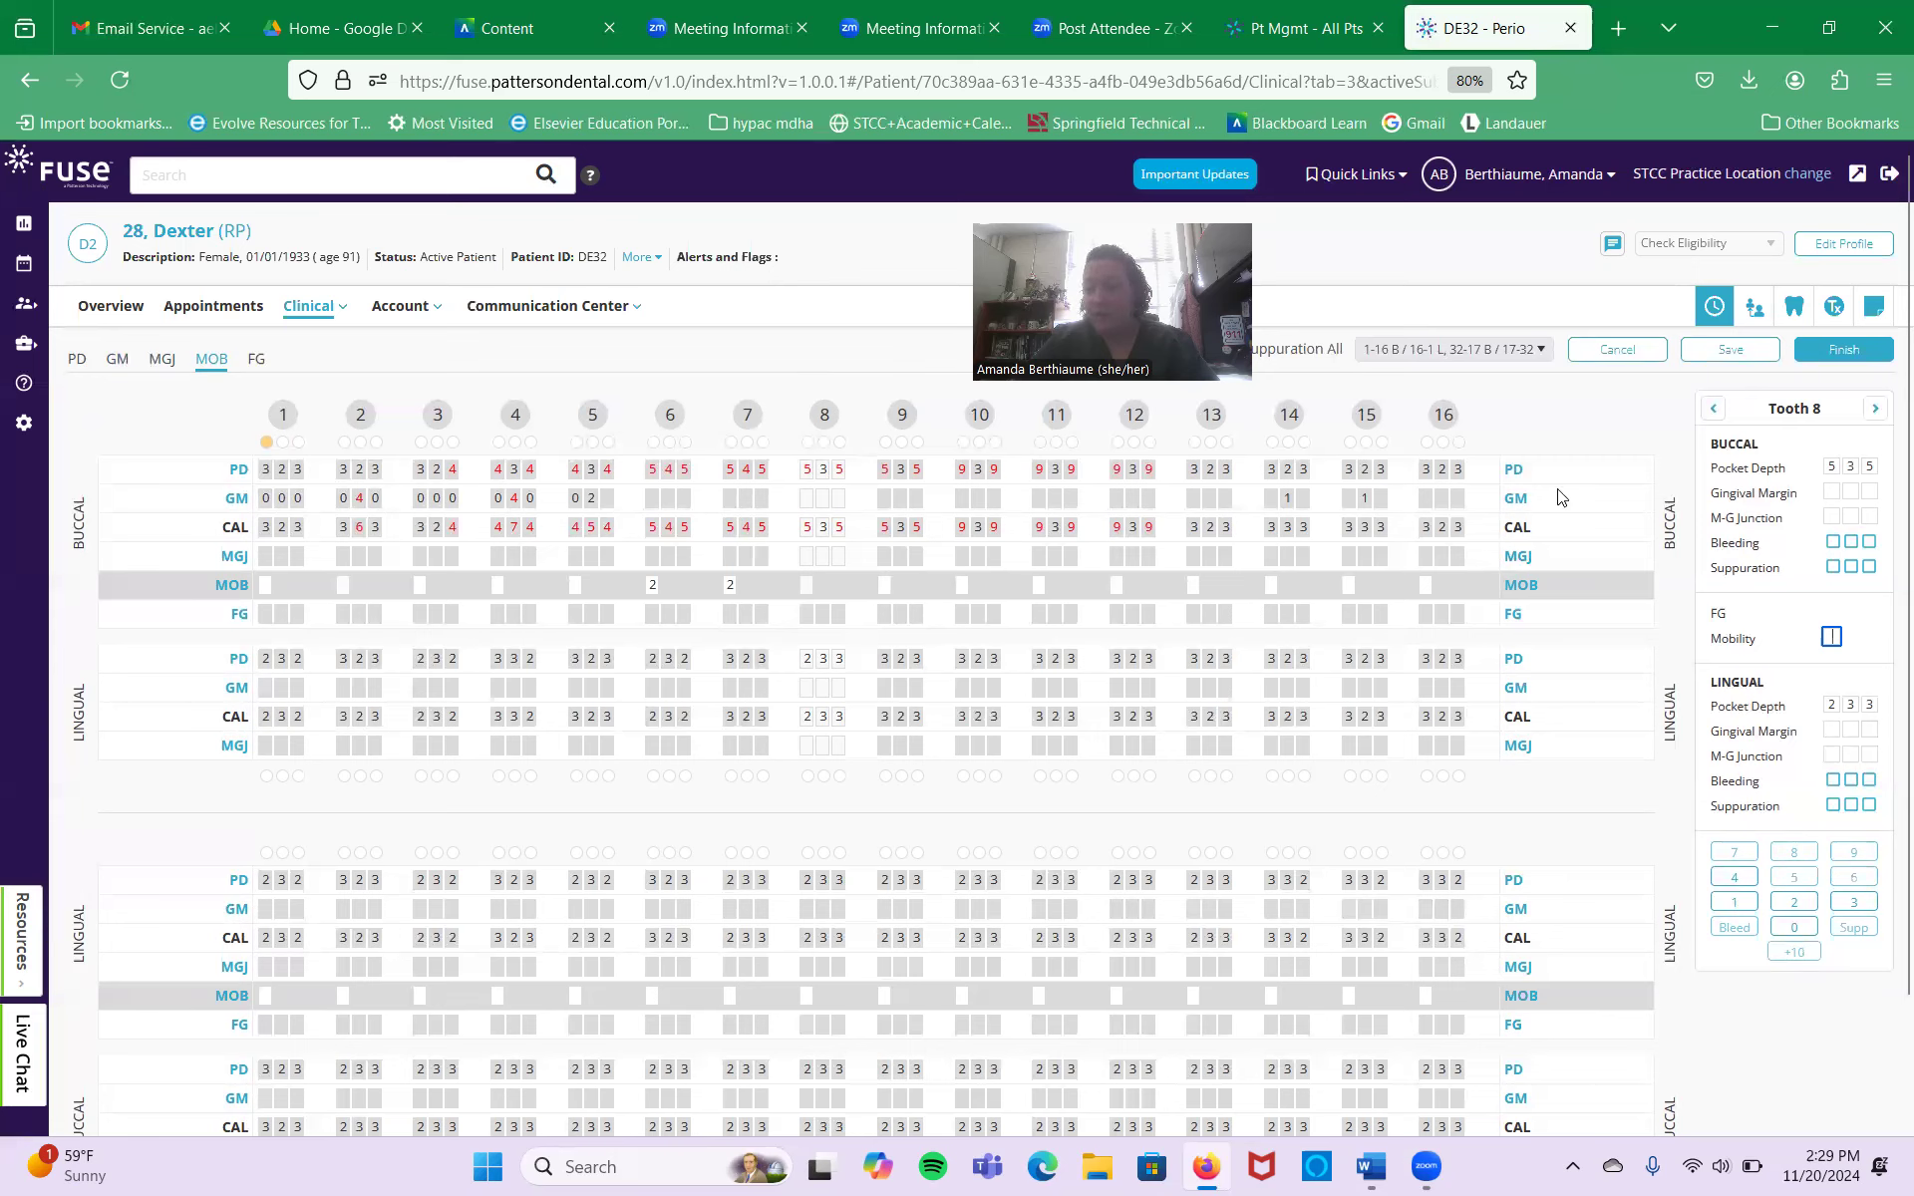
pyautogui.click(1879, 411)
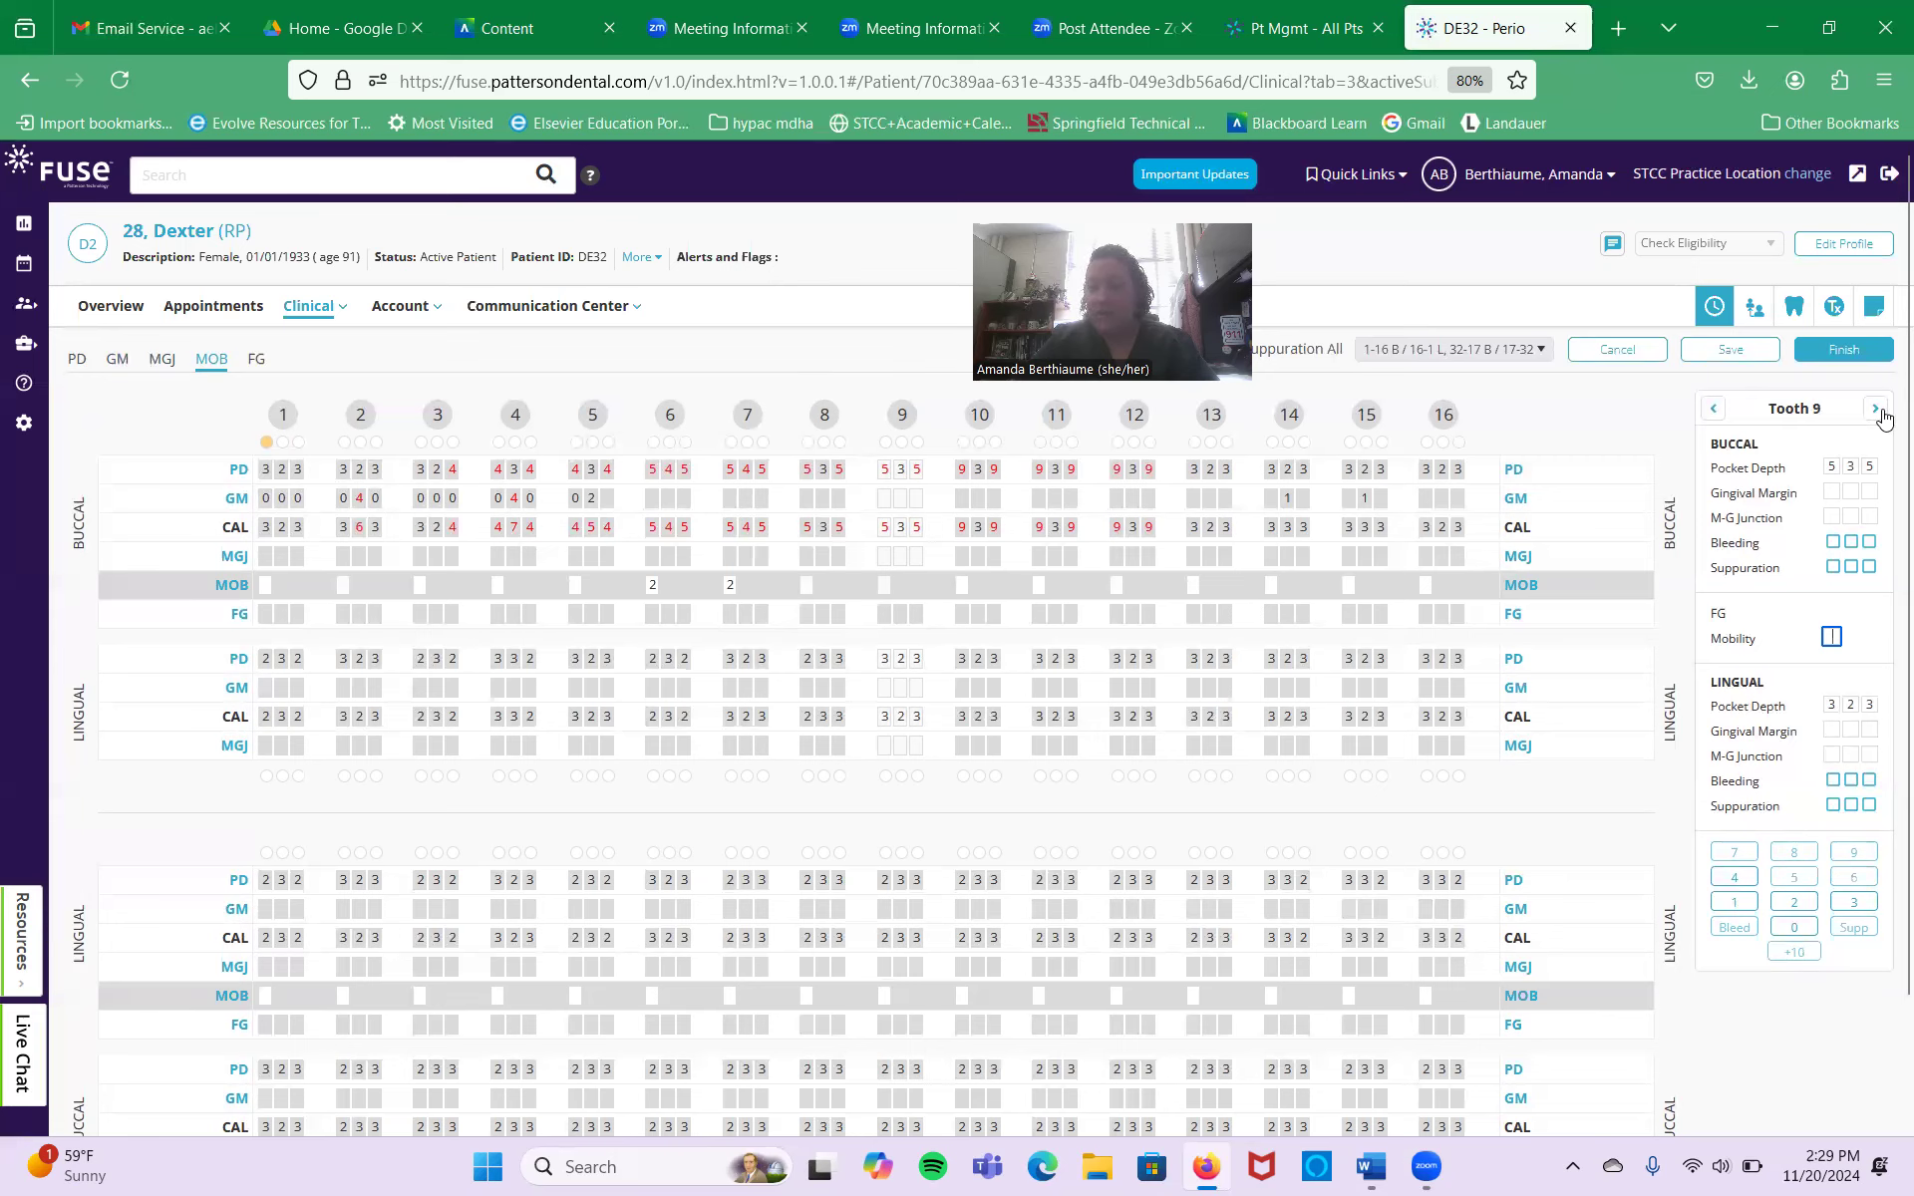
pyautogui.click(1878, 411)
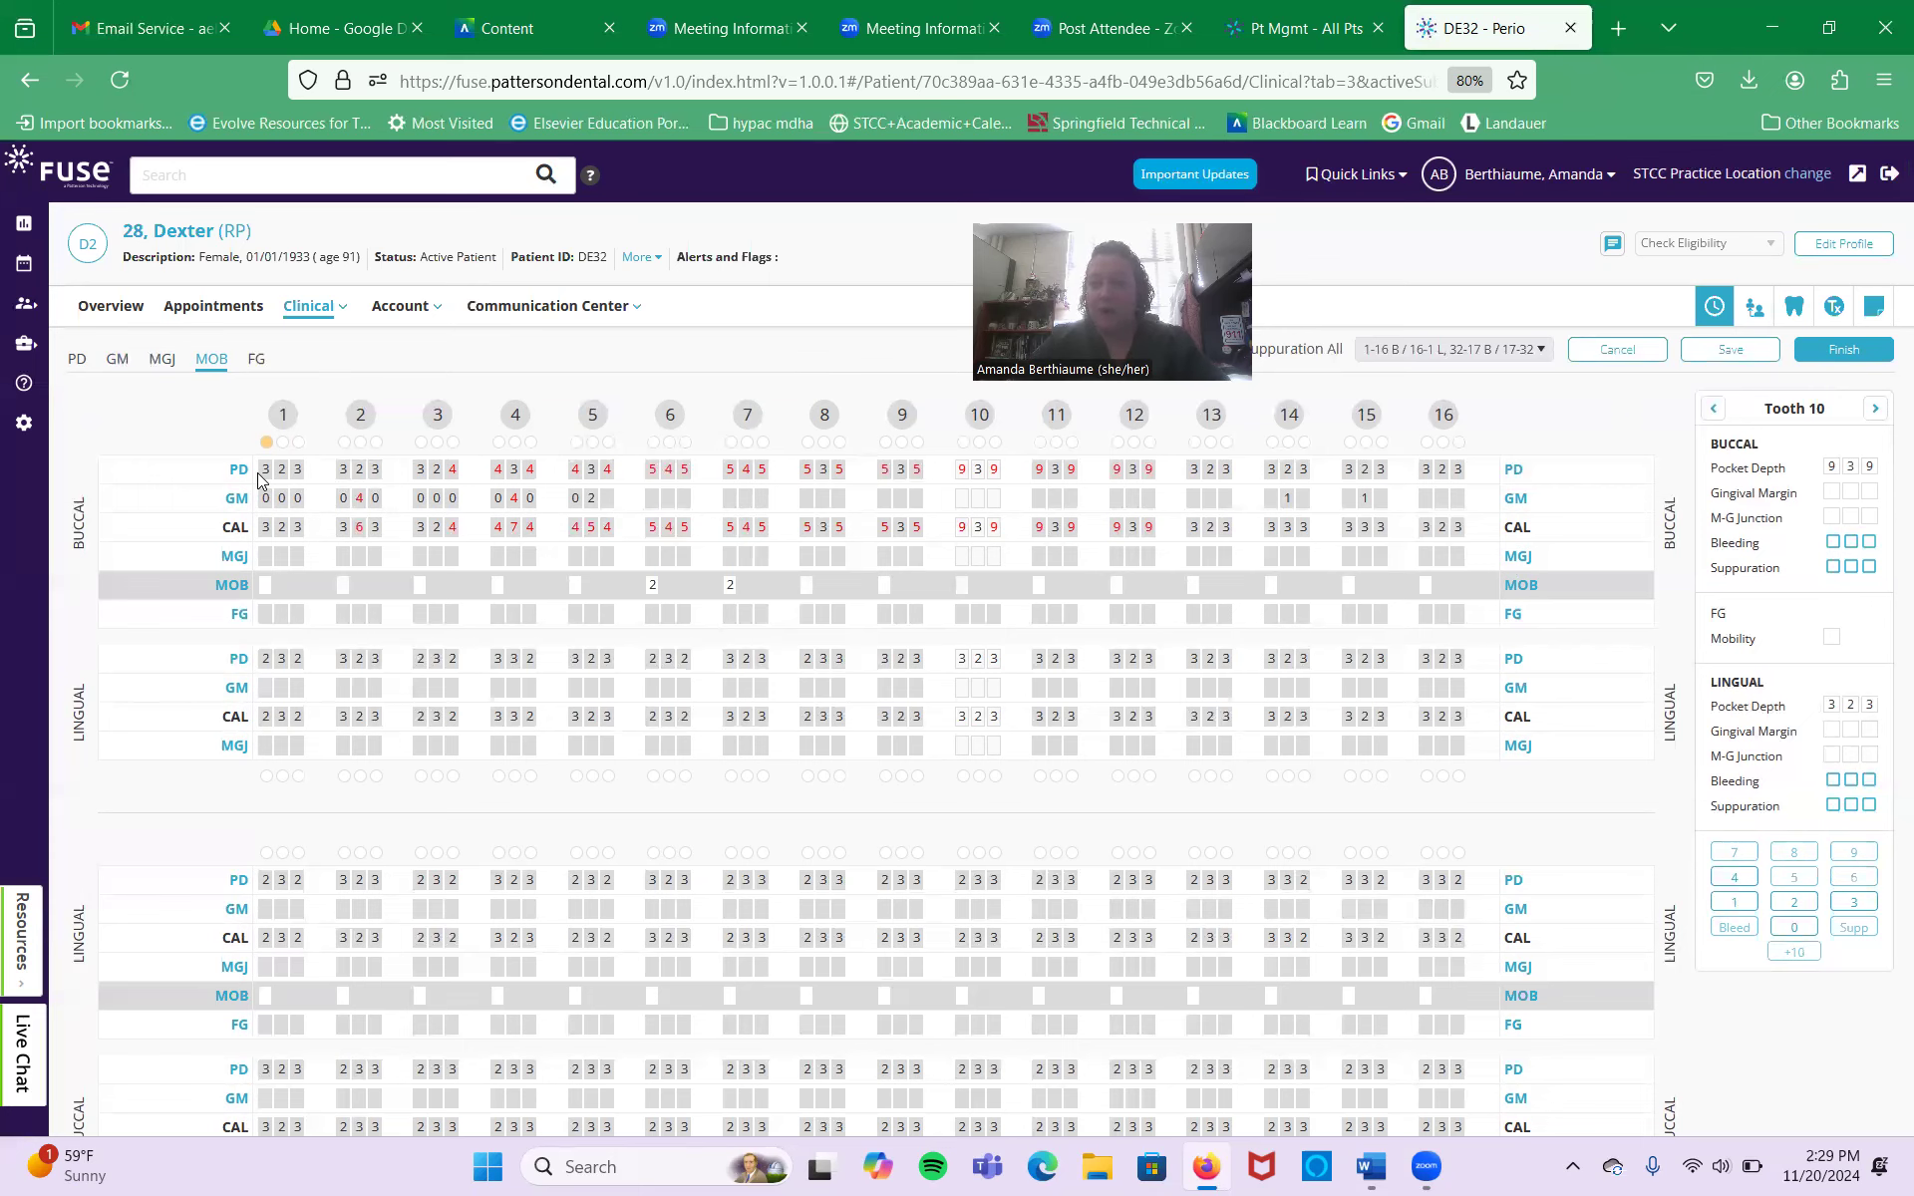
pyautogui.click(267, 442)
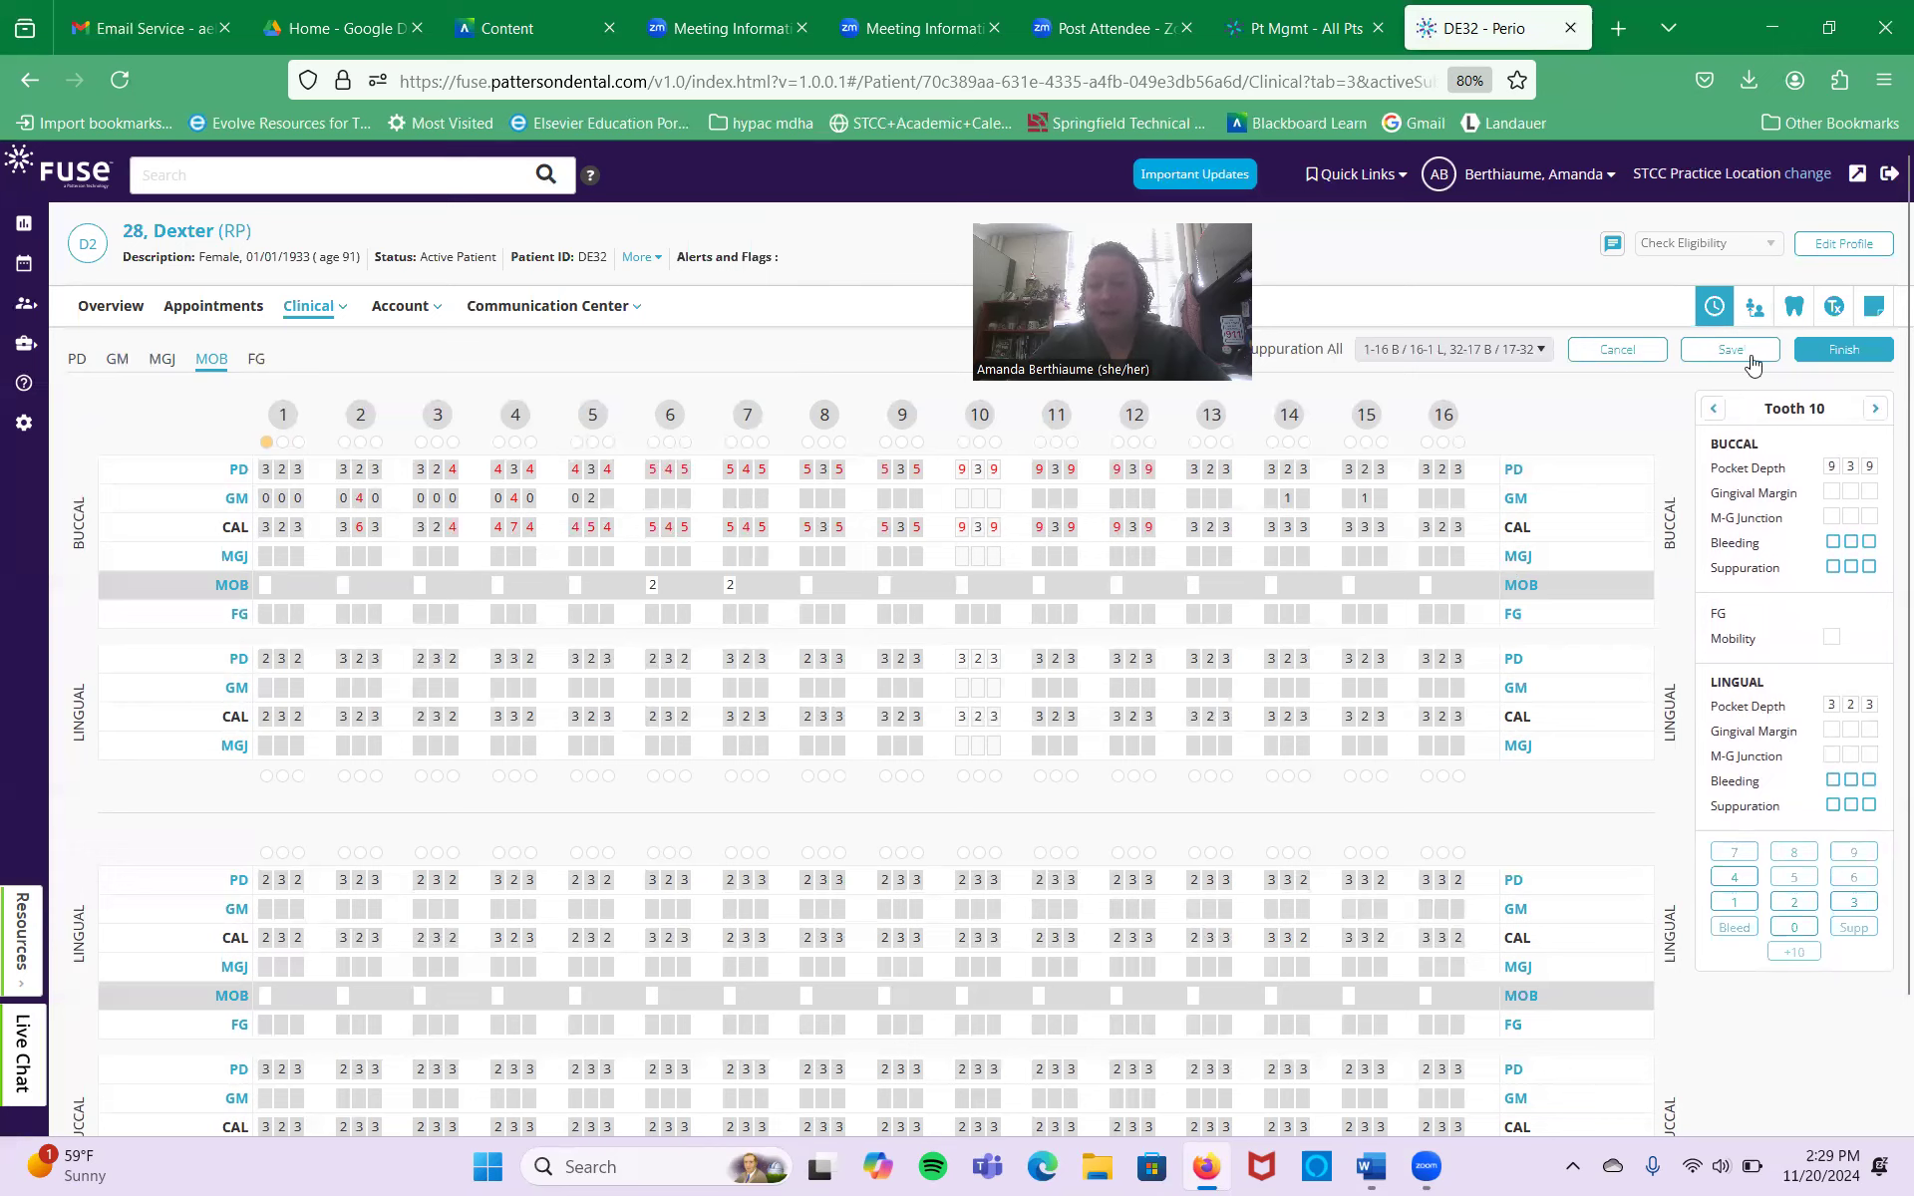
pyautogui.click(1756, 354)
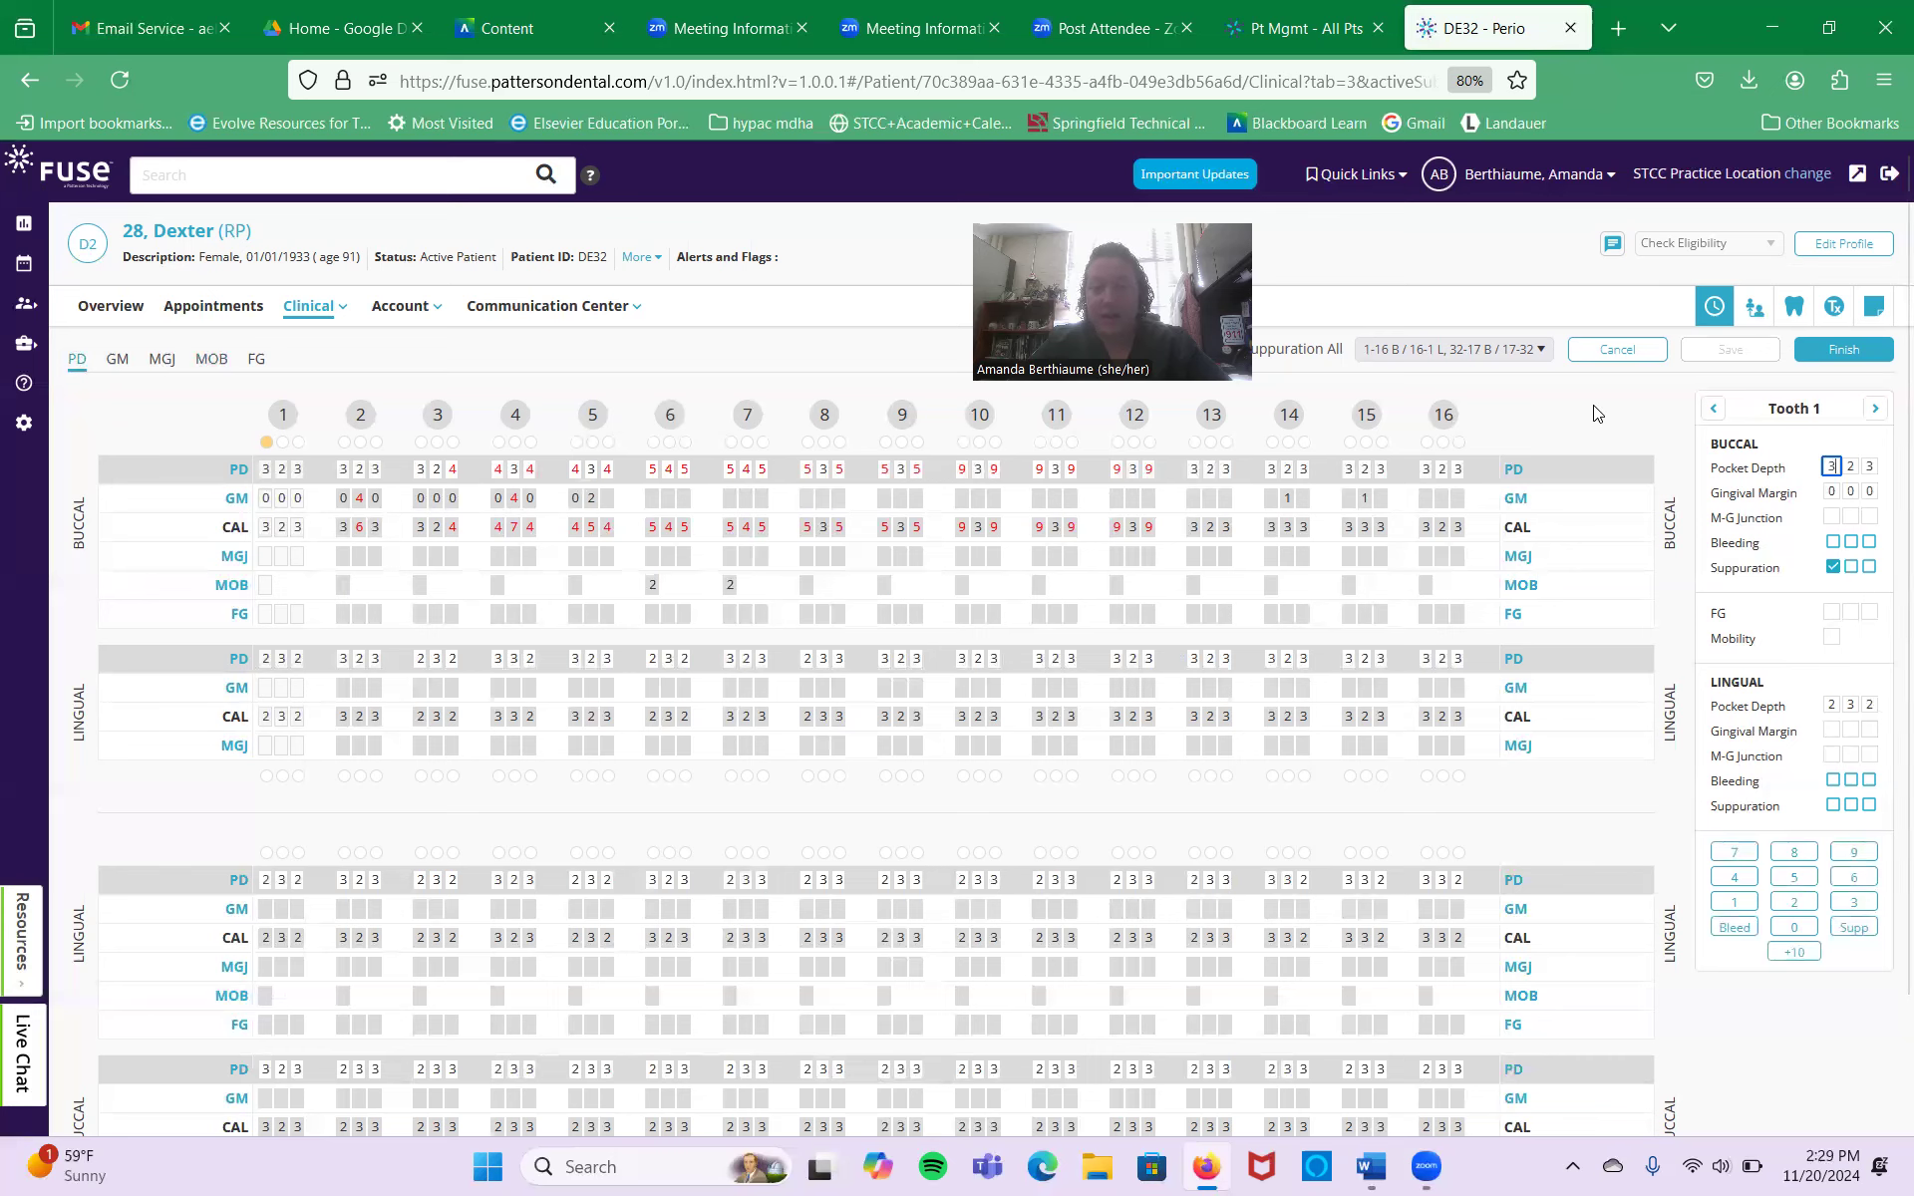
# Change the third buccal pocket depth of tooth 12 to 8 and save the exam again
pyautogui.click(1148, 470)
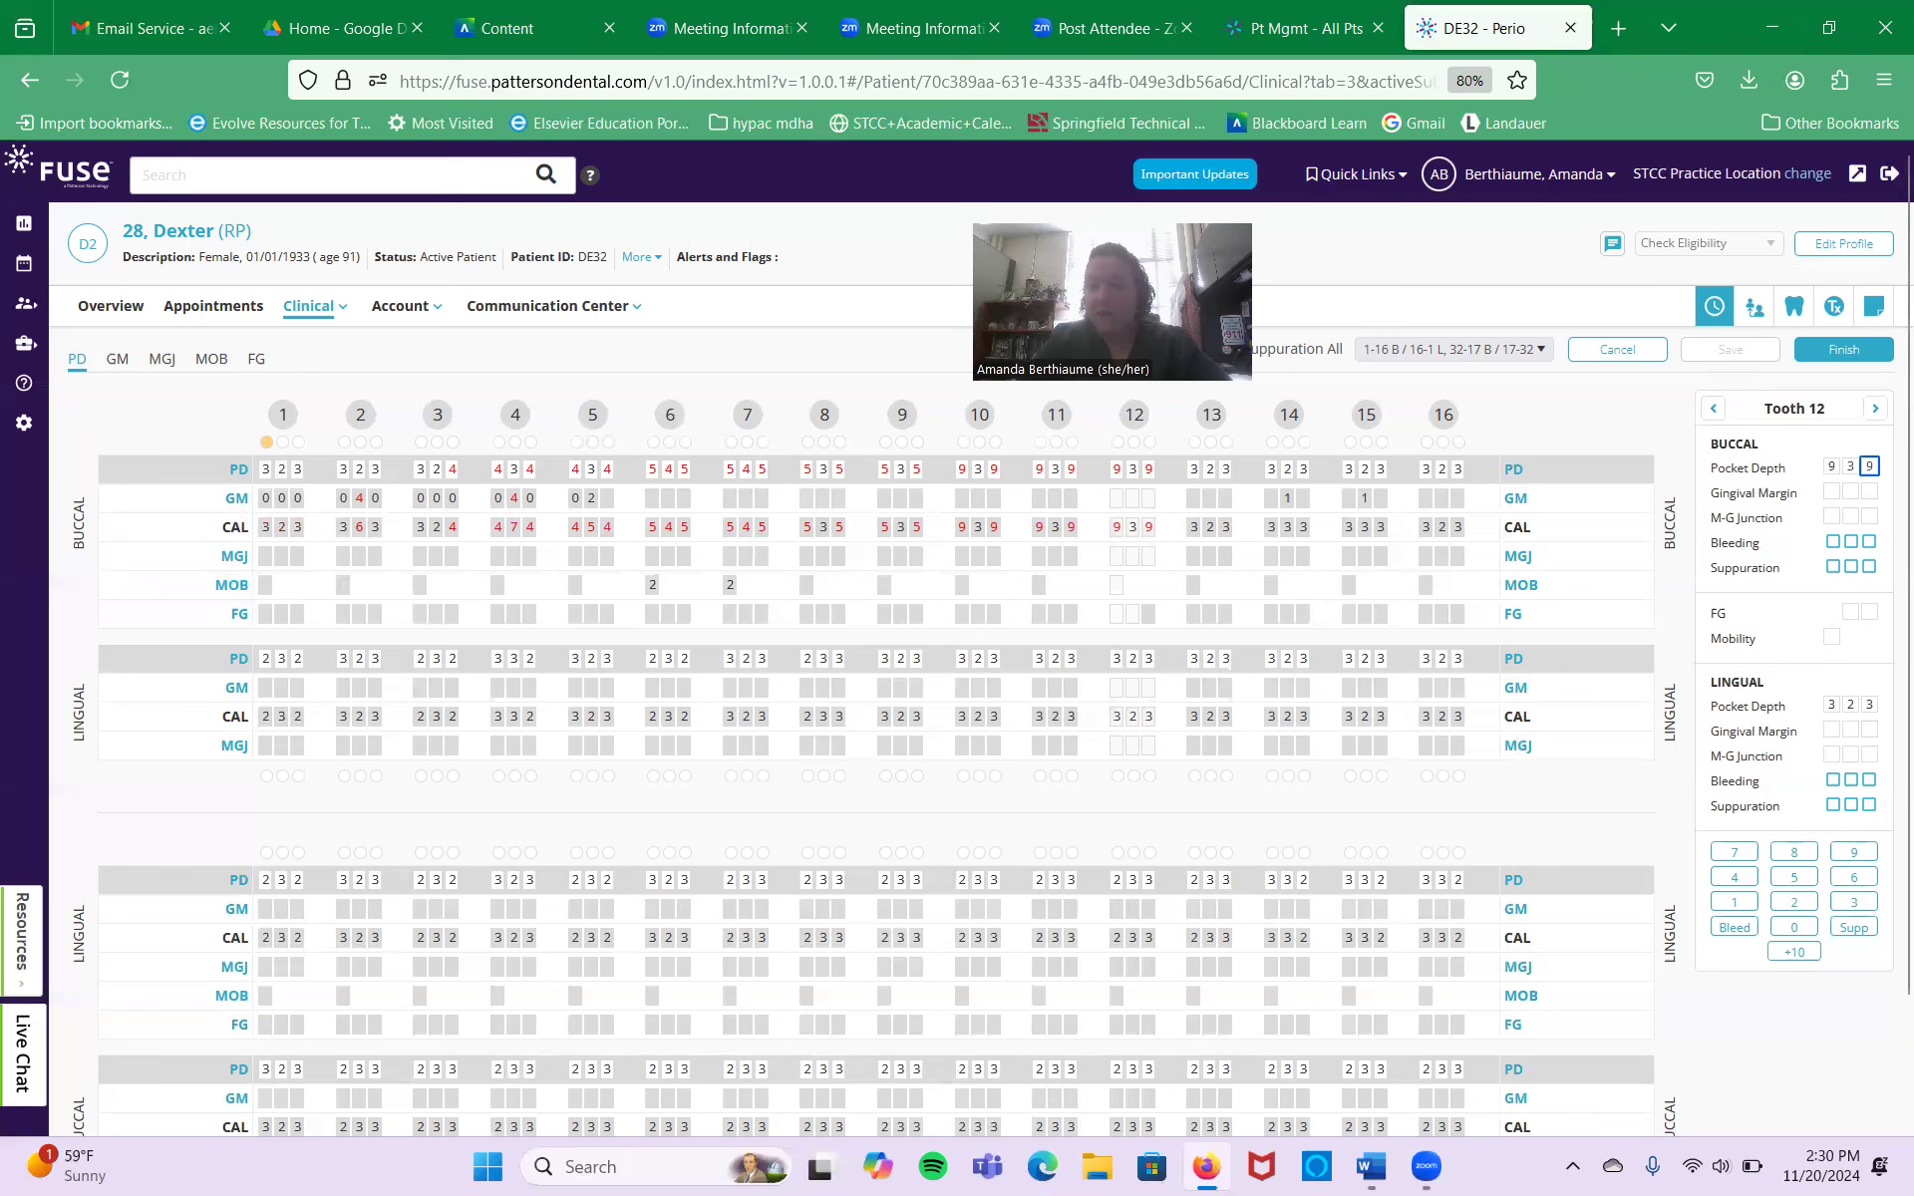
pyautogui.write('8')
pyautogui.click(1730, 349)
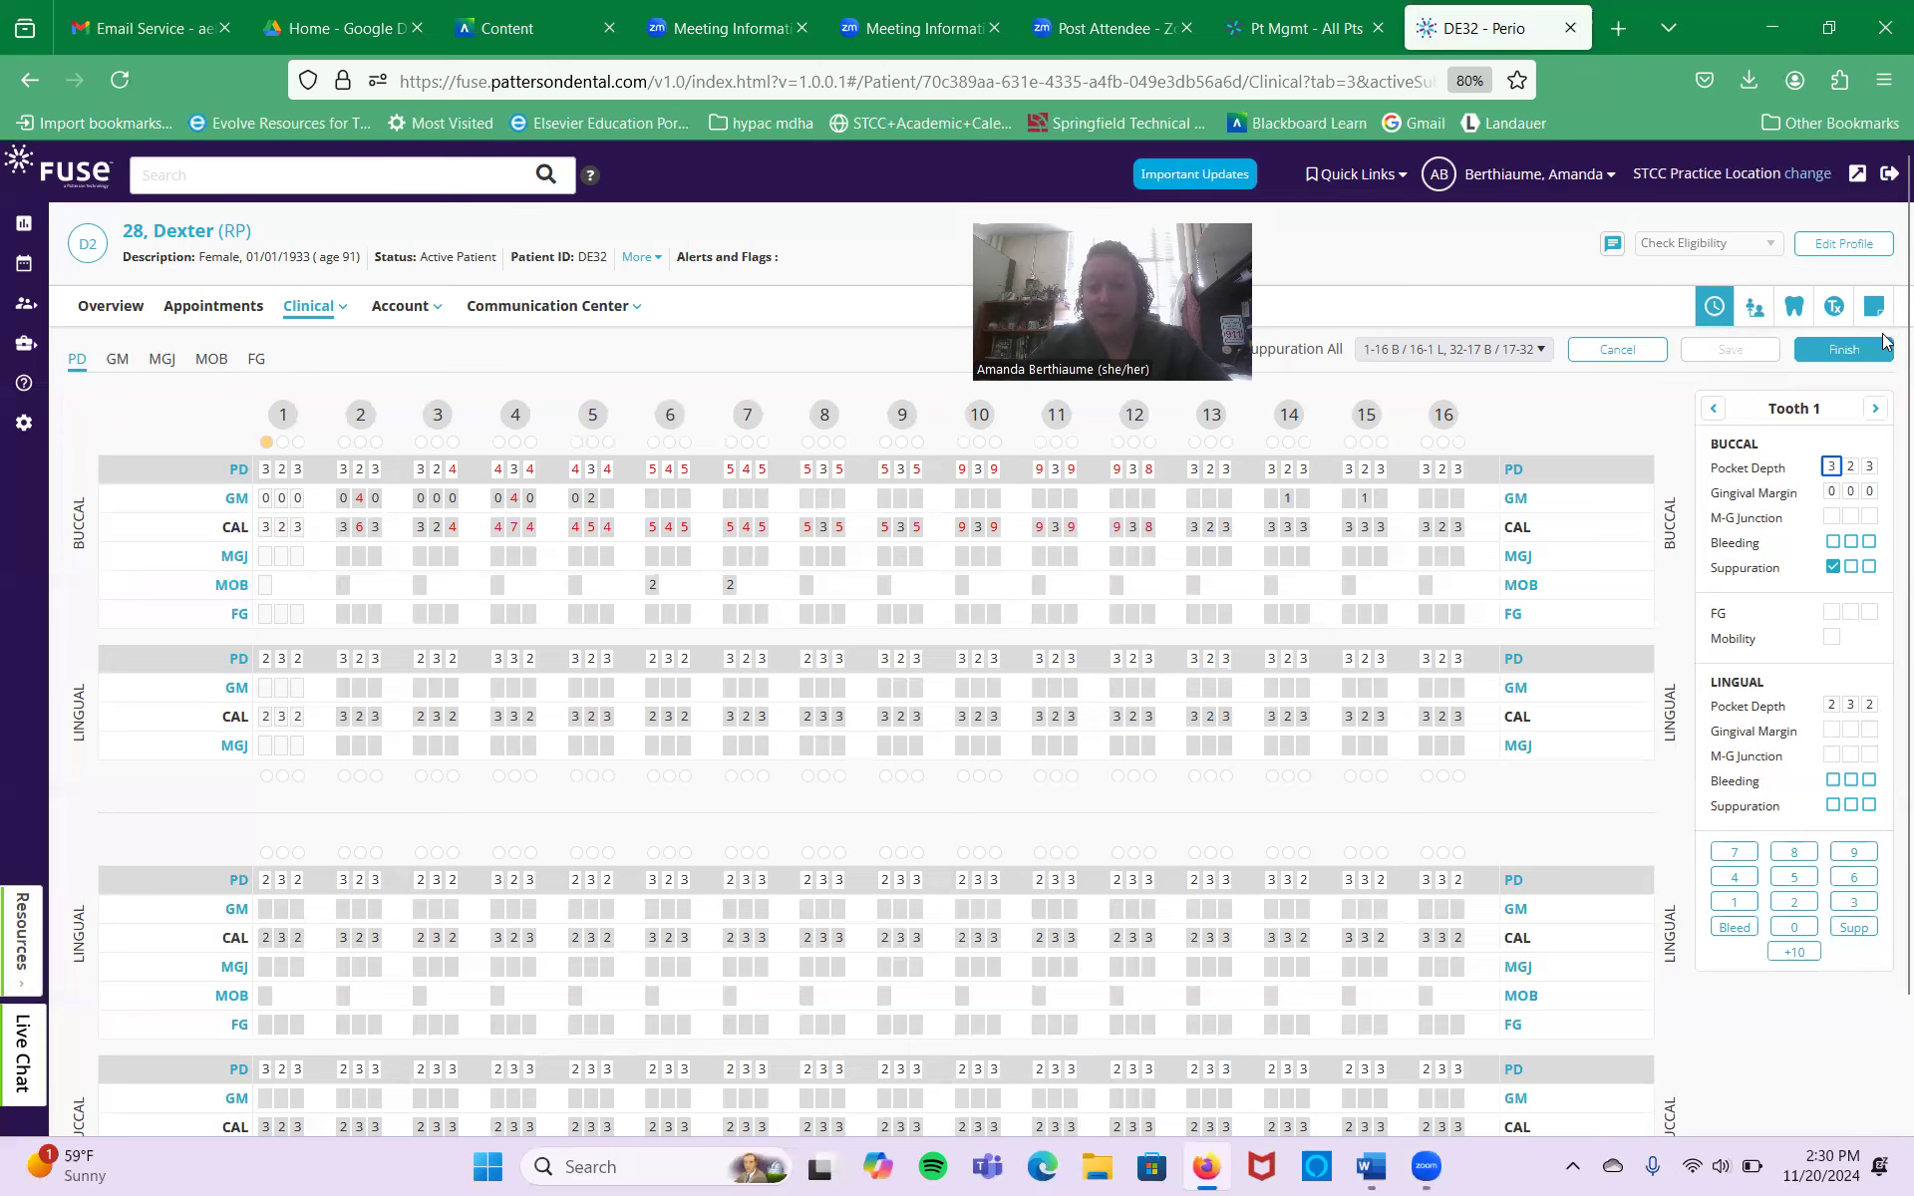
# Finish the periodontal exam and look over the completed chart
pyautogui.click(1862, 355)
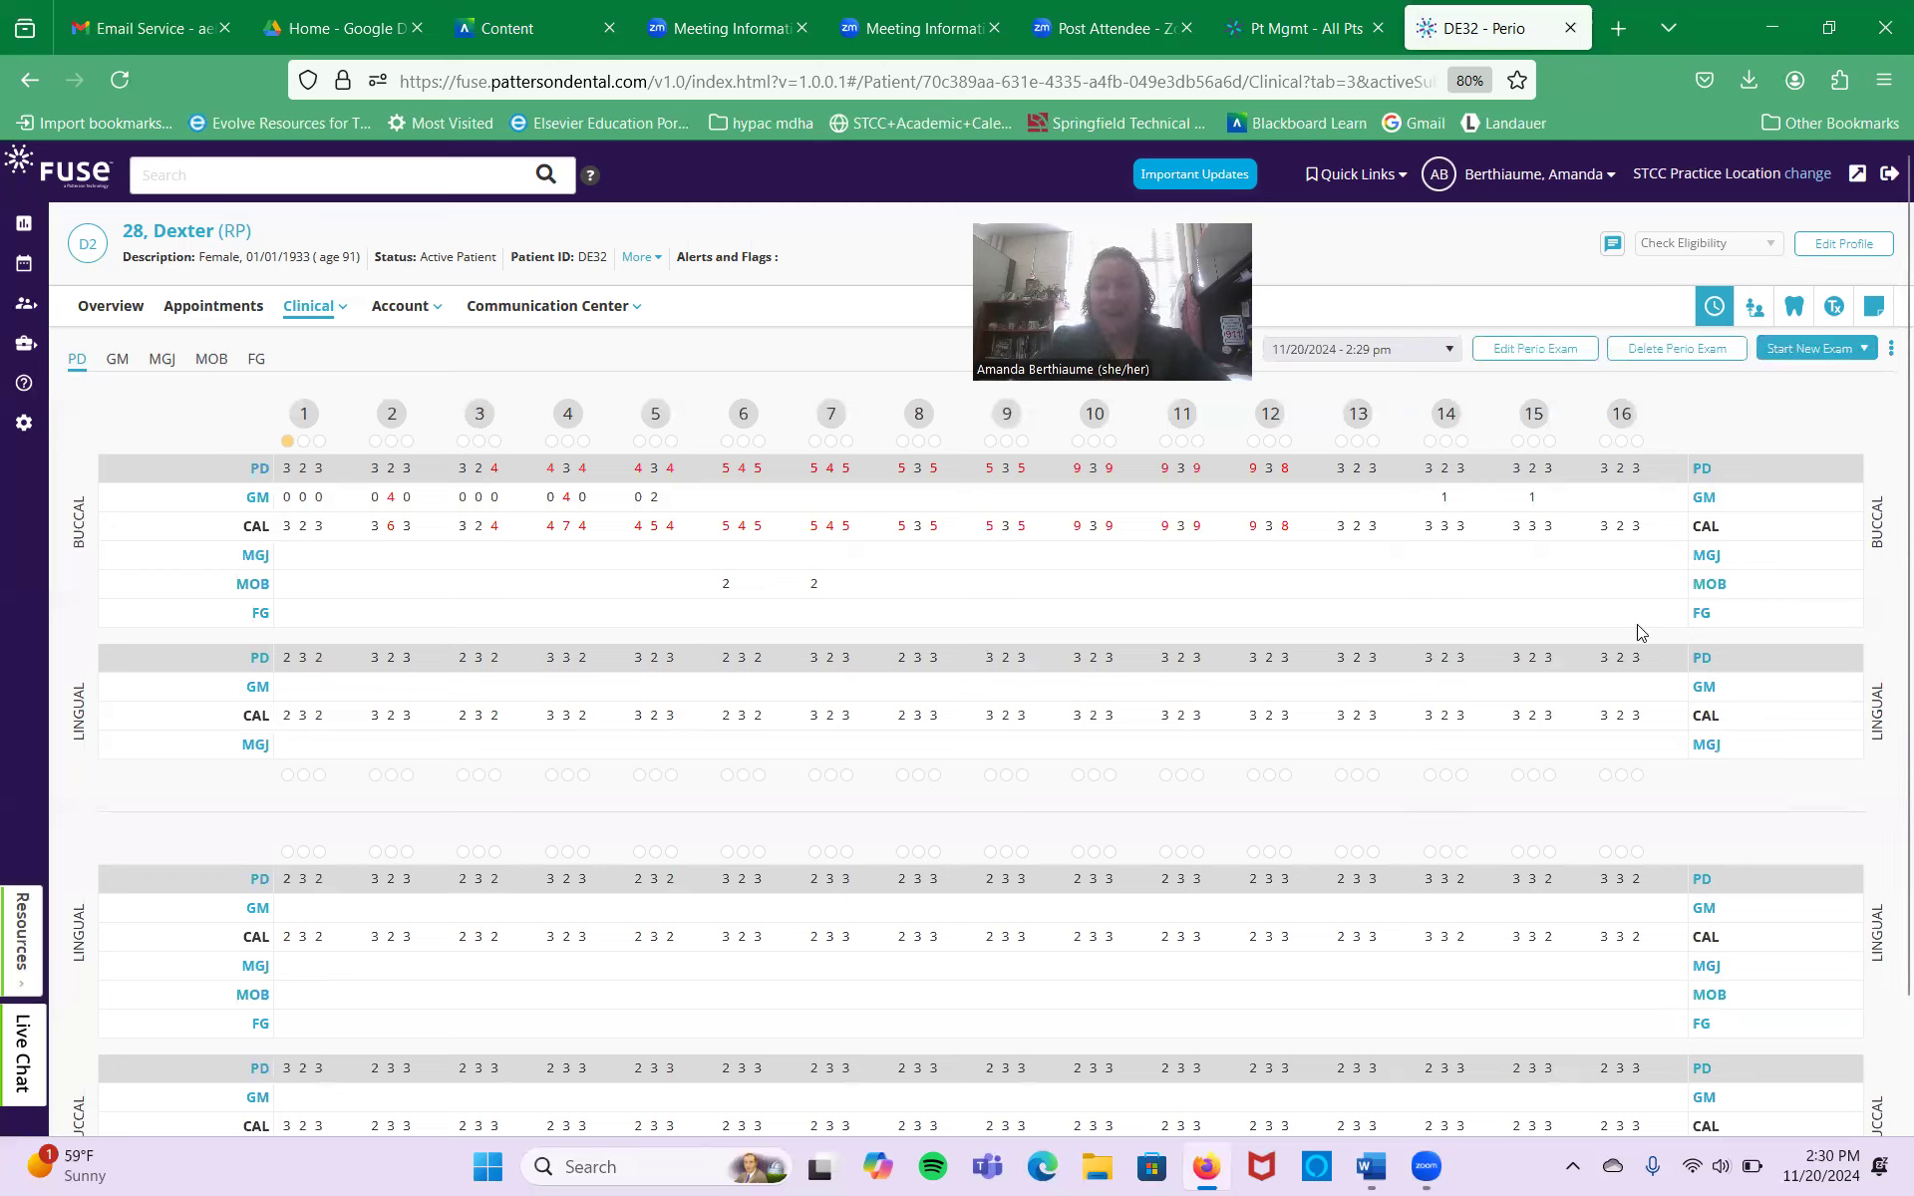
pyautogui.scroll(-1, 1539, 602)
pyautogui.scroll(1, 1537, 604)
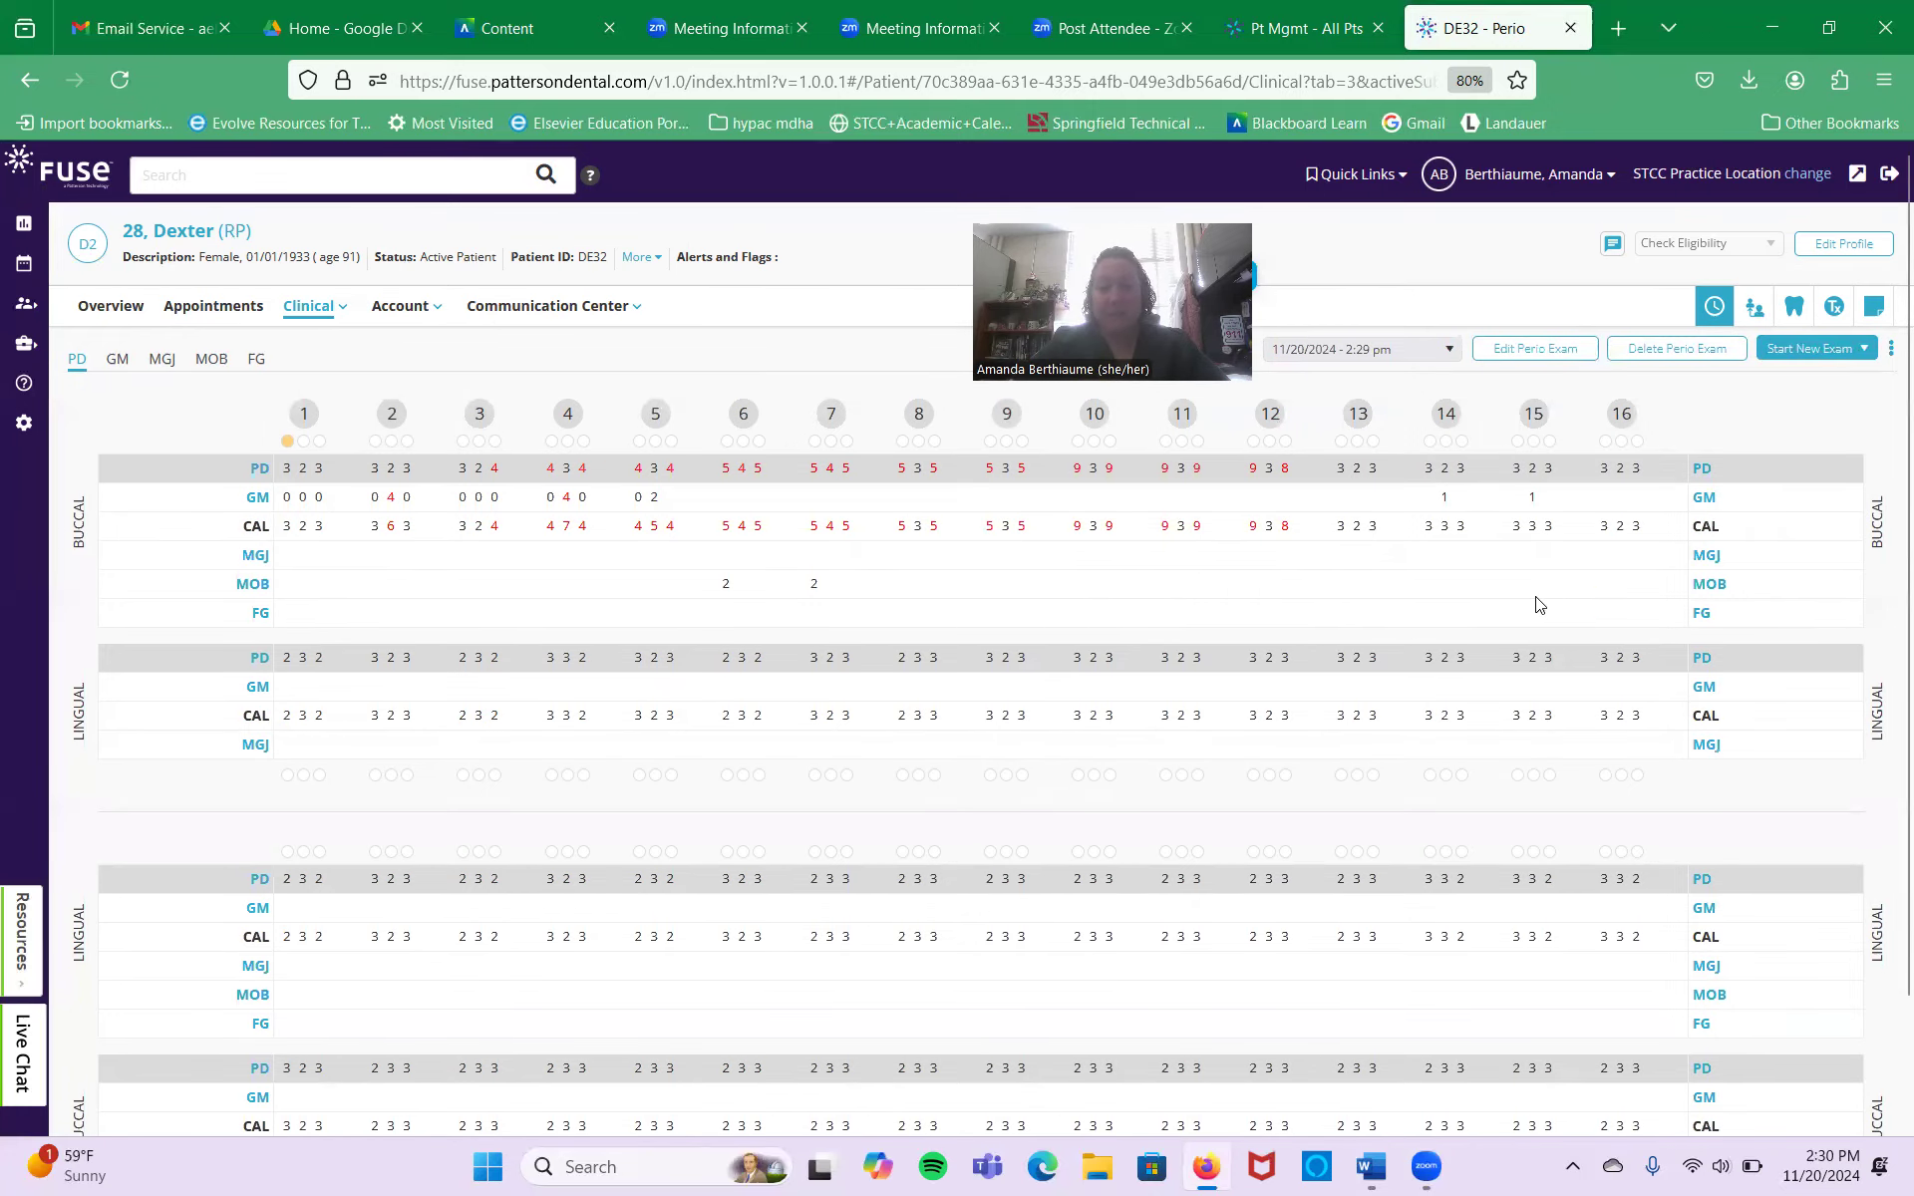